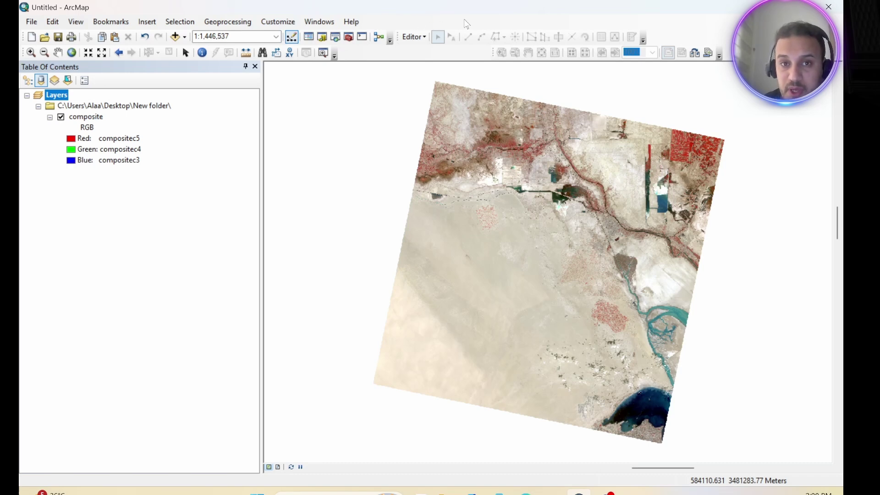
right_click(435, 23)
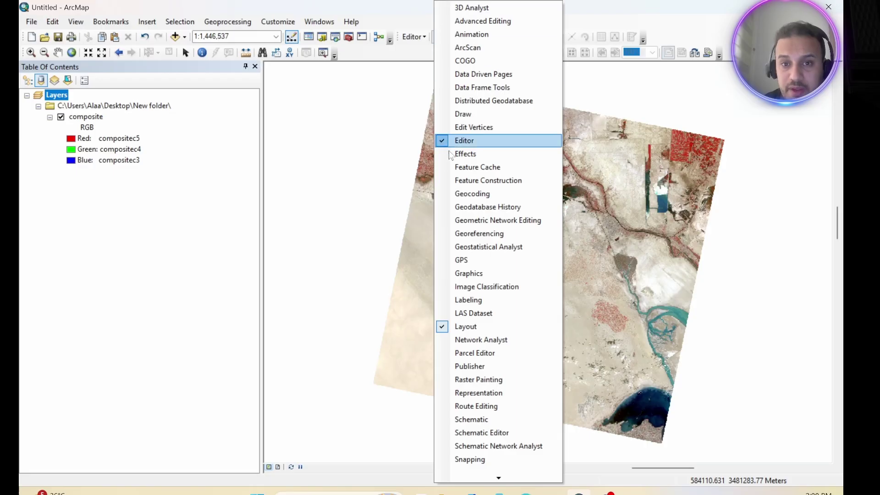
left_click(472, 287)
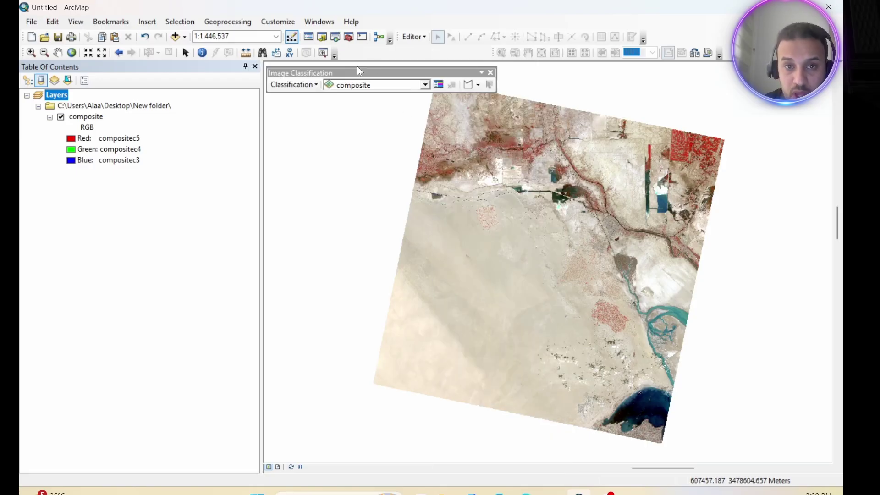
left_click(490, 73)
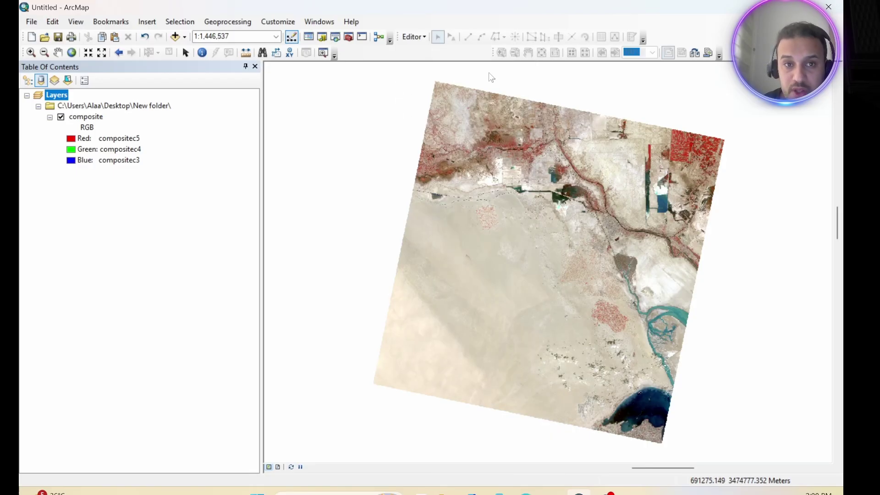
Display the Image Classification toolbar
left_click(290, 23)
mouse_move(297, 40)
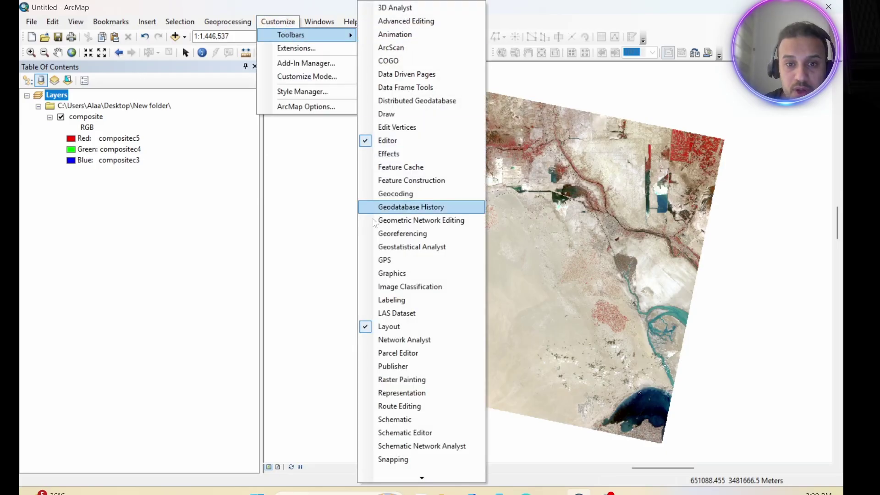
left_click(402, 286)
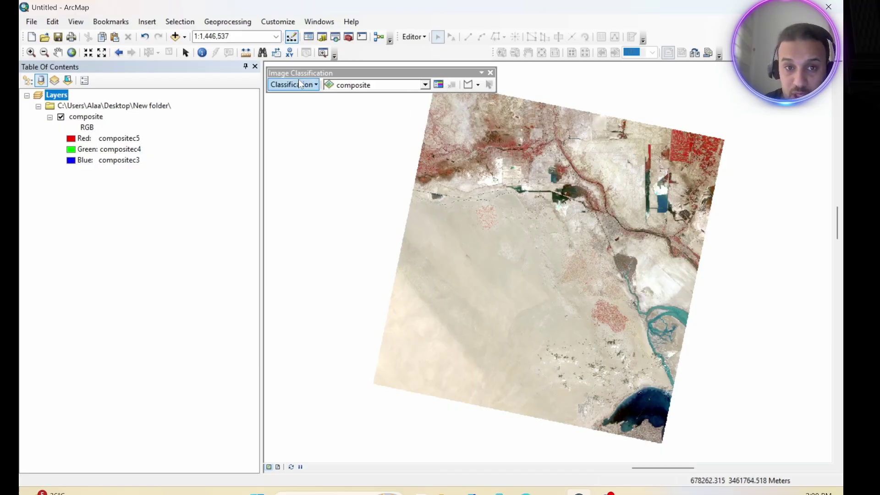
Check that the Spatial Analyst extension is enabled, and dock the Image Classification toolbar with the other toolbars
left_click(279, 22)
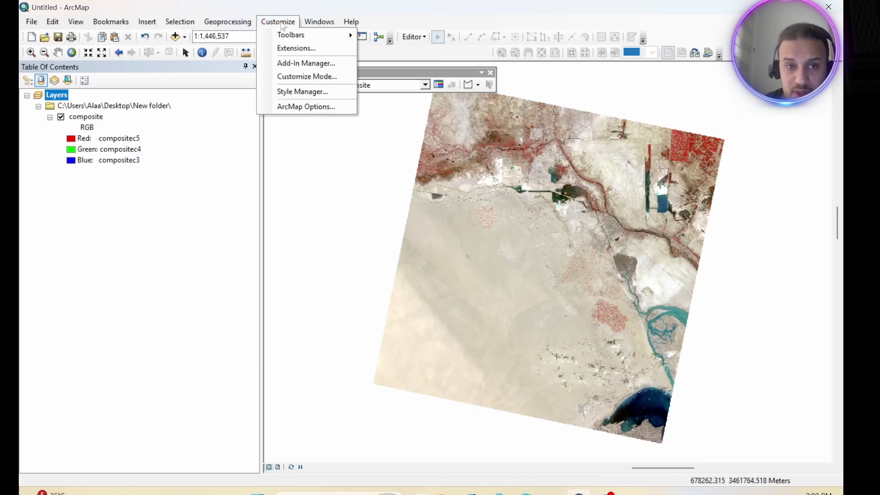
left_click(293, 48)
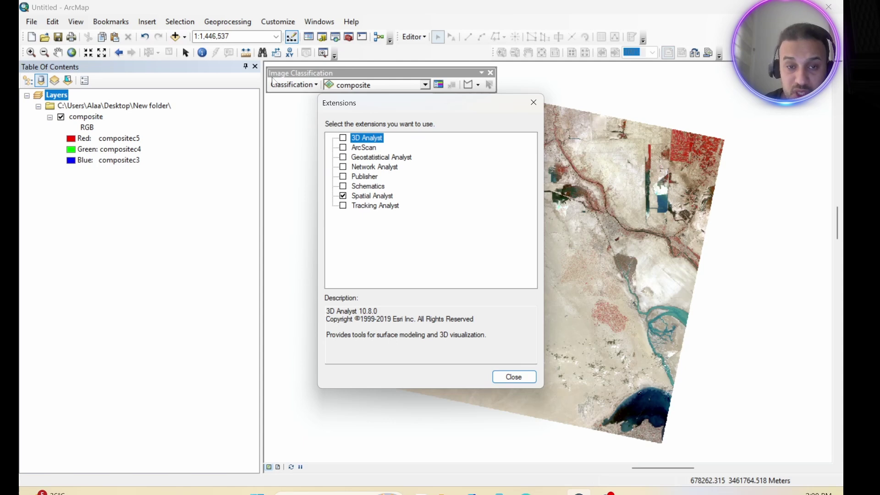
left_click(513, 376)
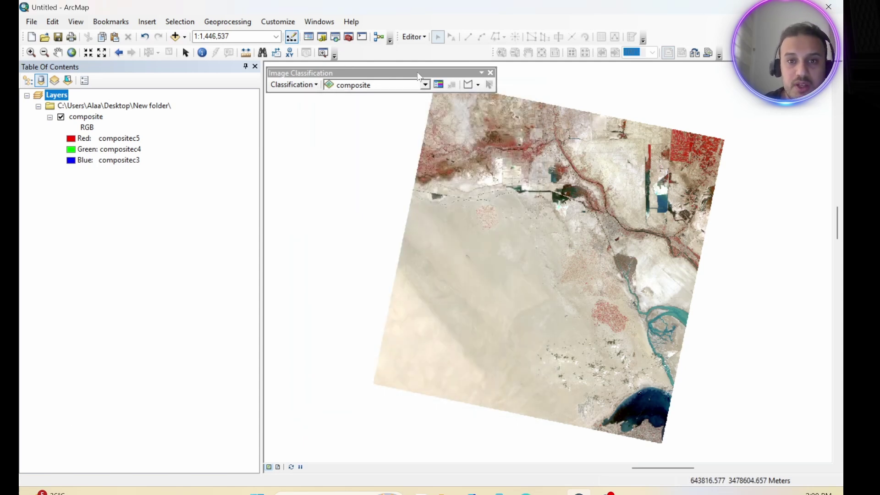
left_click_drag(418, 77, 488, 60)
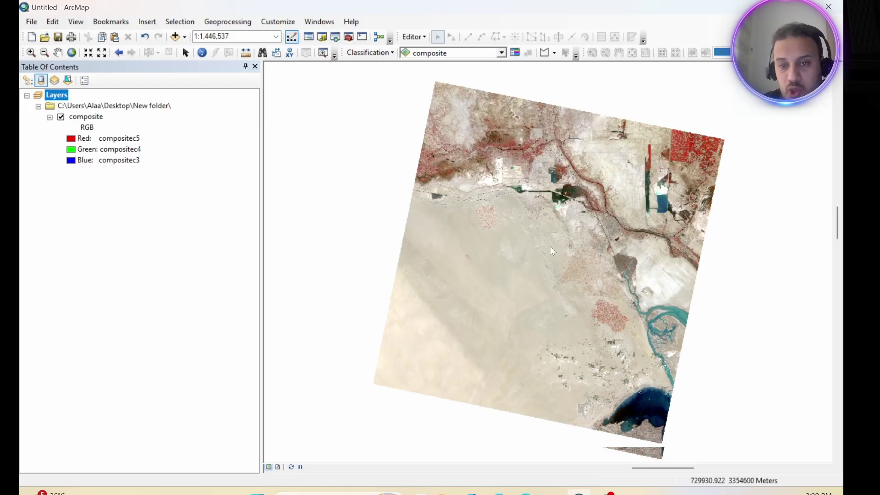
Examine the composite image at closer scales, following the river channels from the northern farmland down to the coastal bay
scroll(502, 244, "up", 2)
scroll(502, 244, "up", 1)
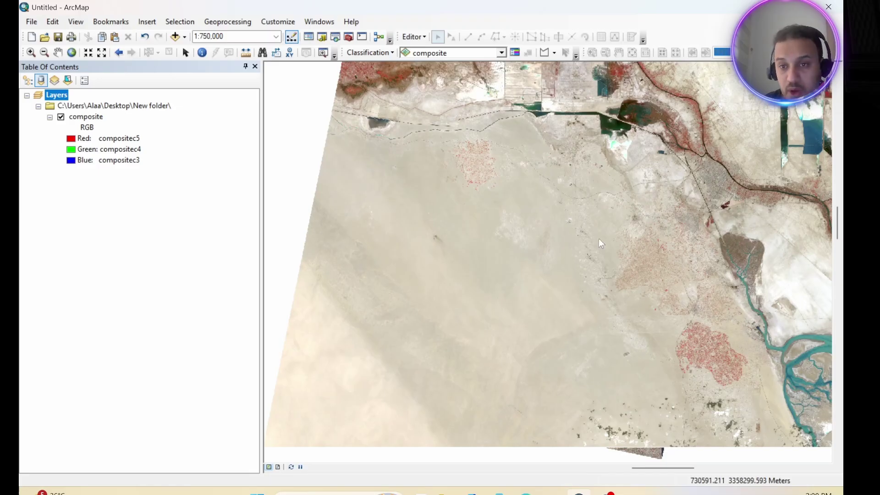
left_click(55, 54)
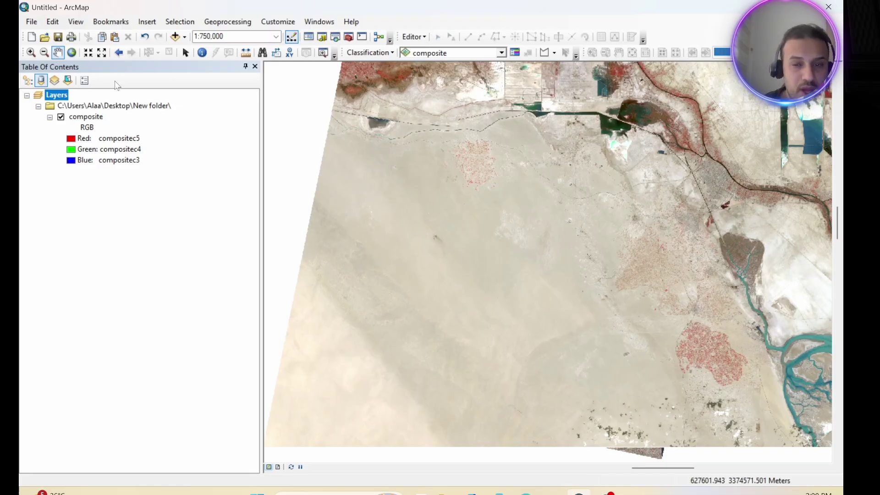
left_click_drag(544, 204, 390, 243)
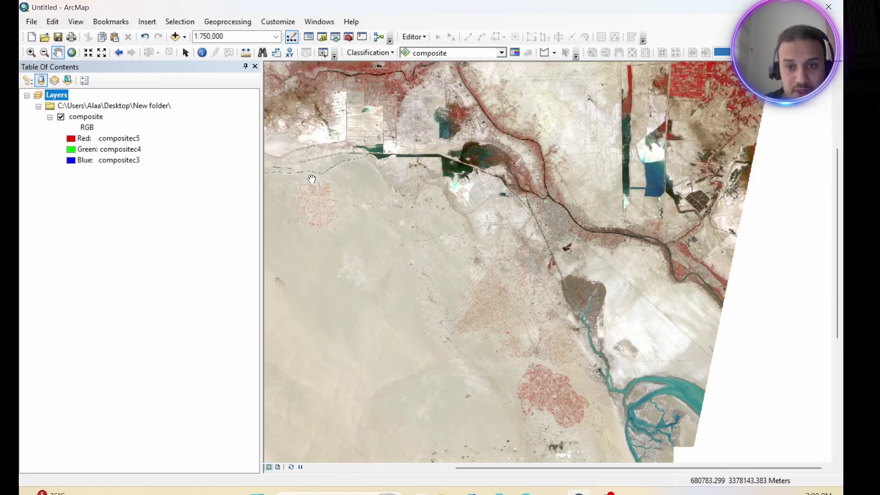
left_click_drag(786, 91, 784, 166)
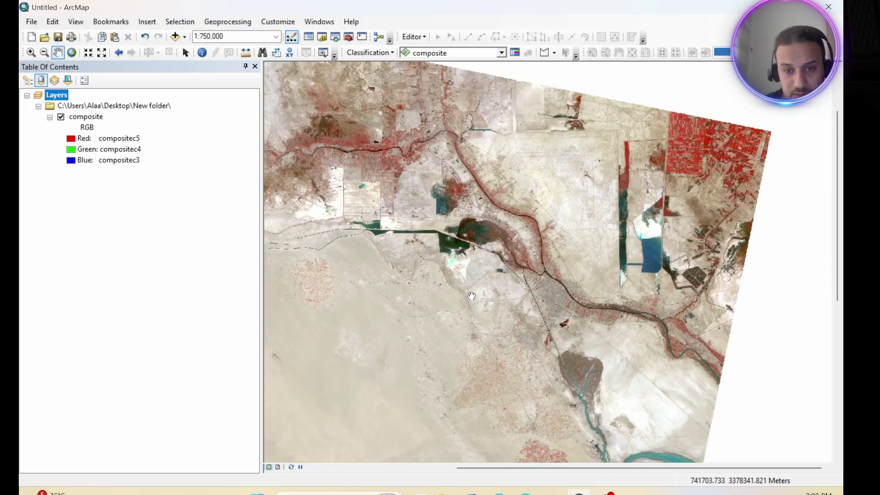
scroll(500, 266, "up", 2)
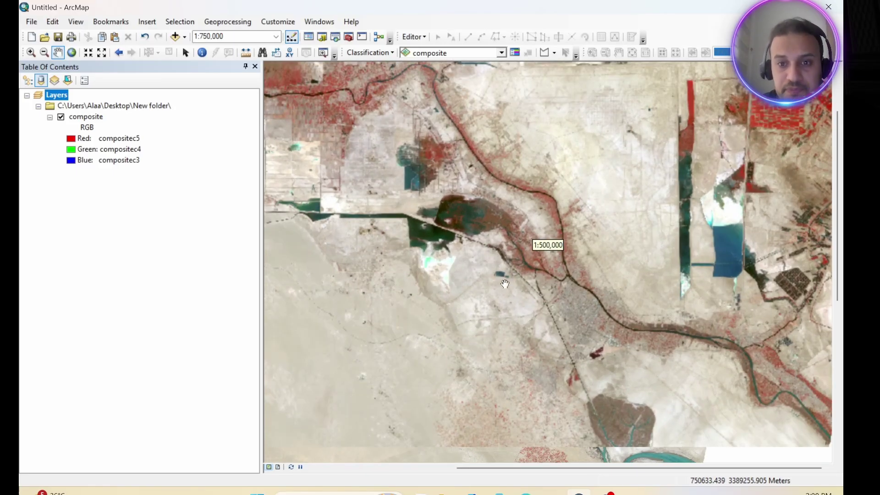
left_click_drag(487, 347, 290, 152)
scroll(293, 151, "up", 2)
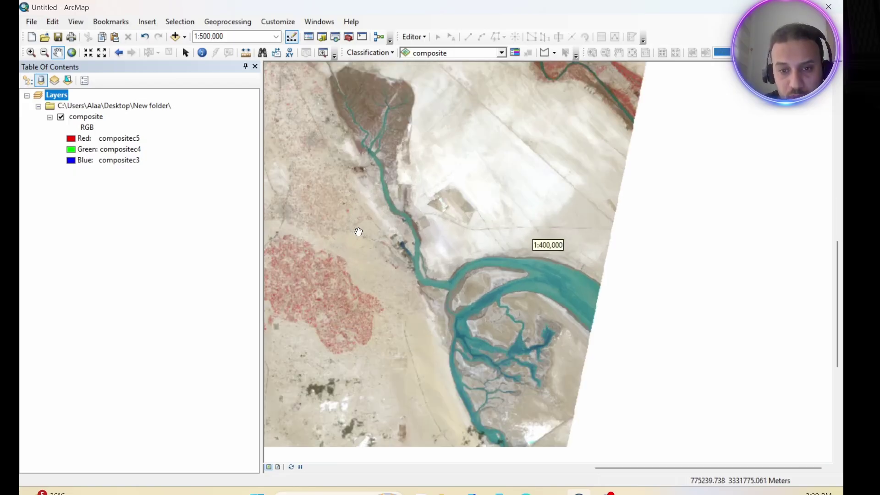
left_click_drag(374, 286, 272, 204)
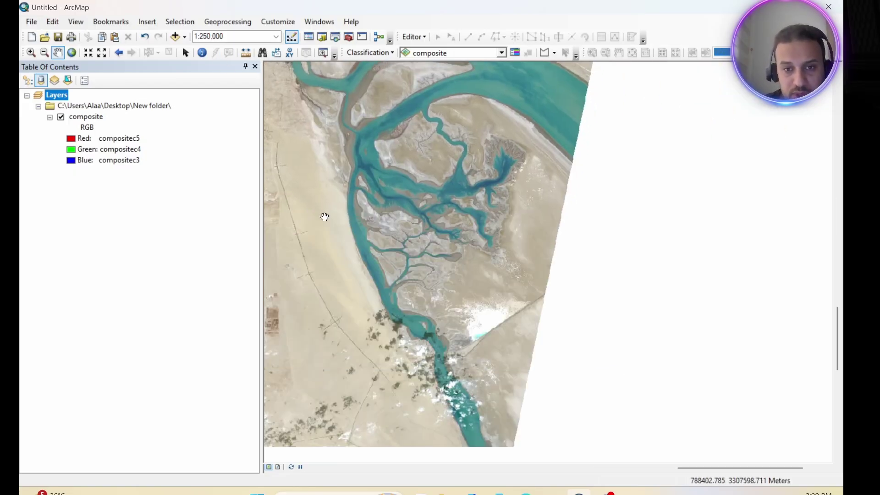
scroll(337, 249, "up", 1)
scroll(338, 249, "down", 3)
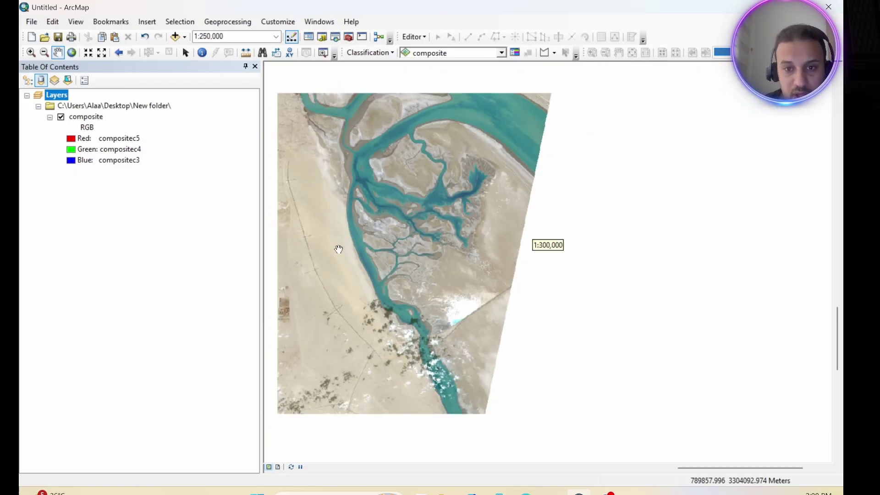
left_click_drag(340, 305, 370, 248)
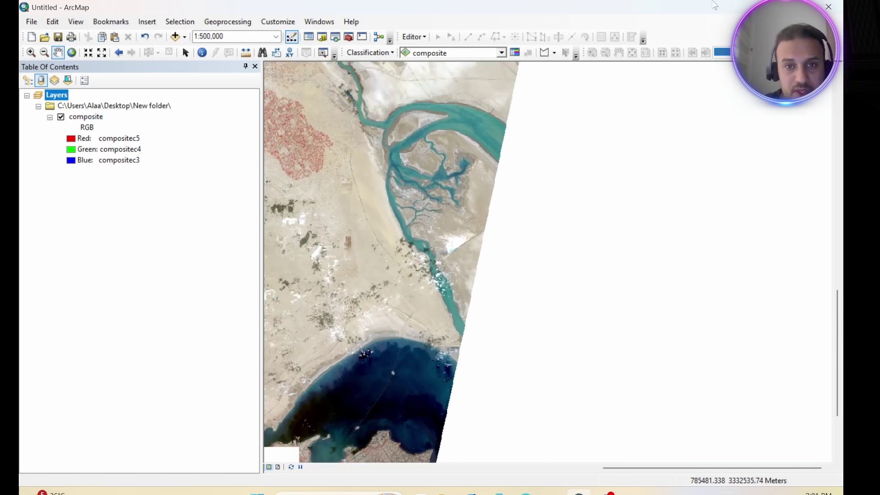
Draw three triangular training sample polygons over the dark-blue water of the southern bay with the Draw Polygon tool
left_click(554, 54)
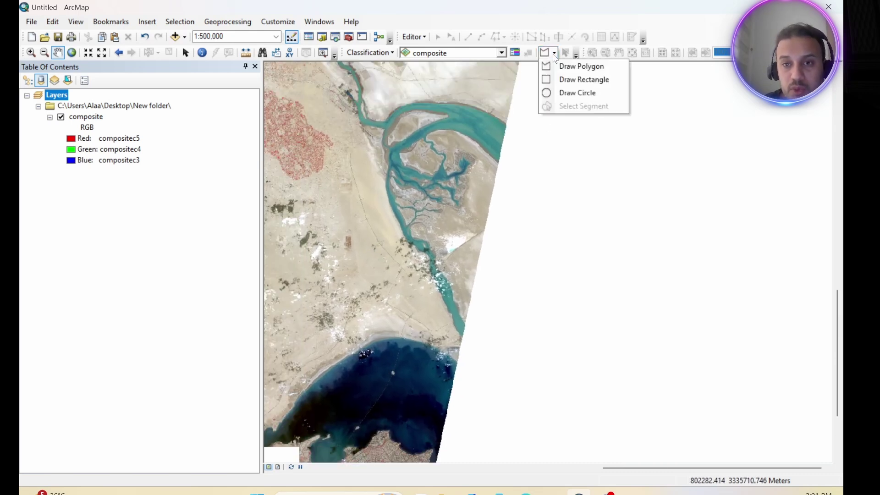
left_click(580, 68)
left_click(372, 370)
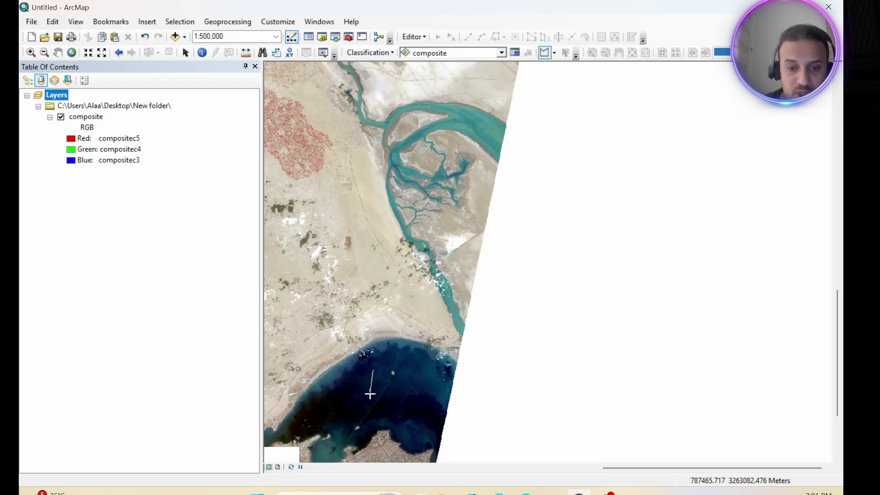
left_click(368, 391)
double_click(388, 381)
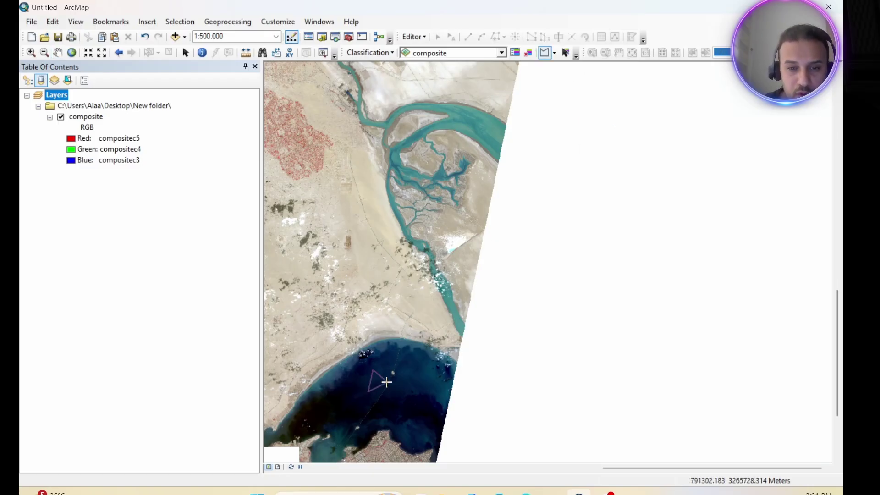
left_click(413, 392)
left_click(421, 368)
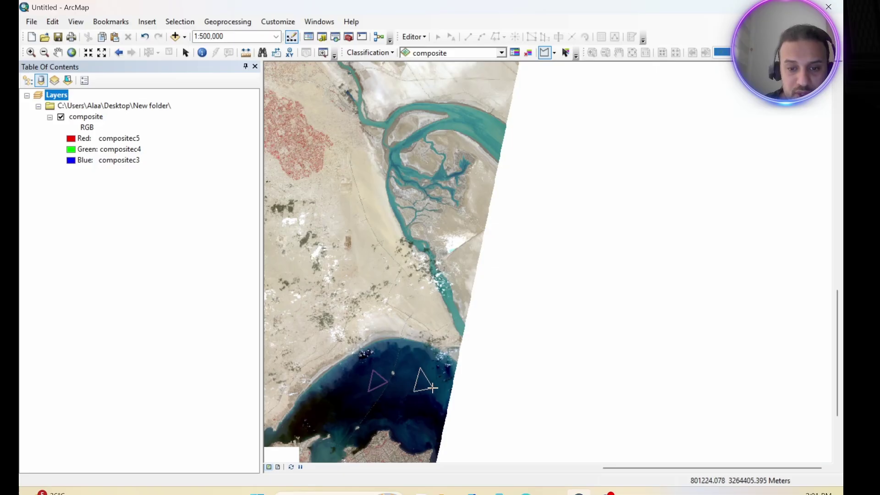
double_click(433, 389)
left_click(399, 420)
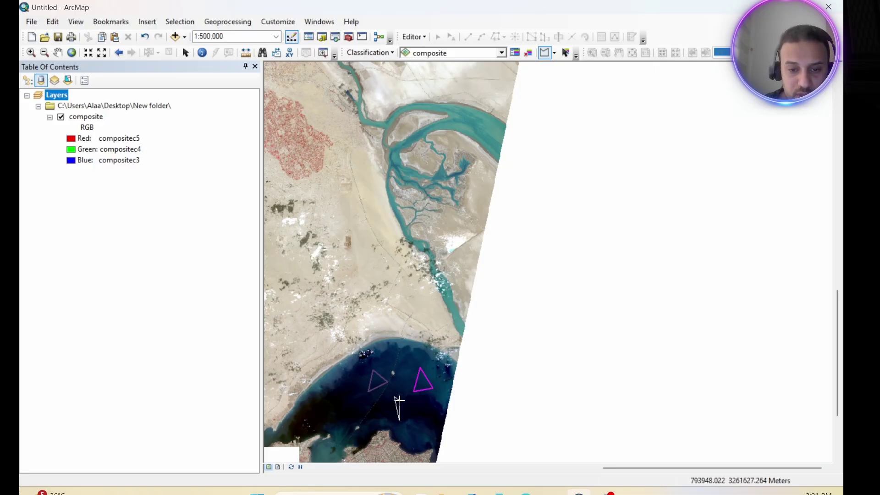
left_click(394, 396)
double_click(414, 412)
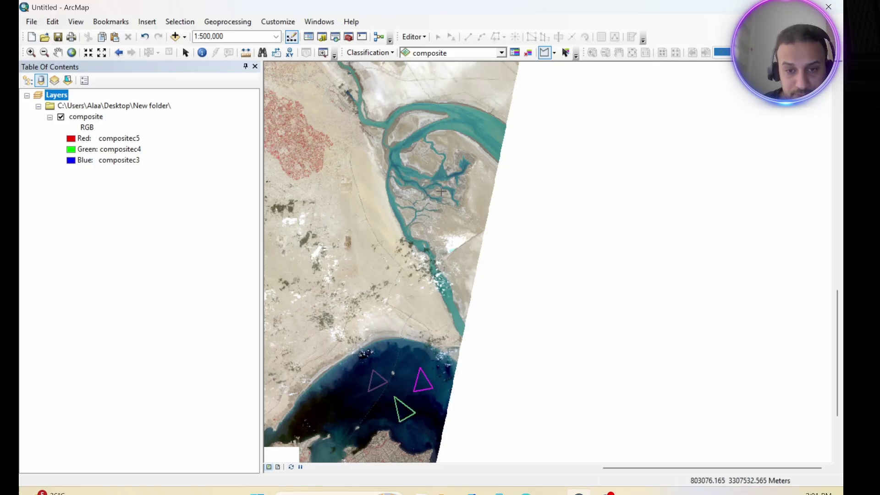
Draw four triangular training sample polygons over the turquoise water, two in the wide eastern channel and two in its narrower western arms
scroll(440, 191, "down", 4)
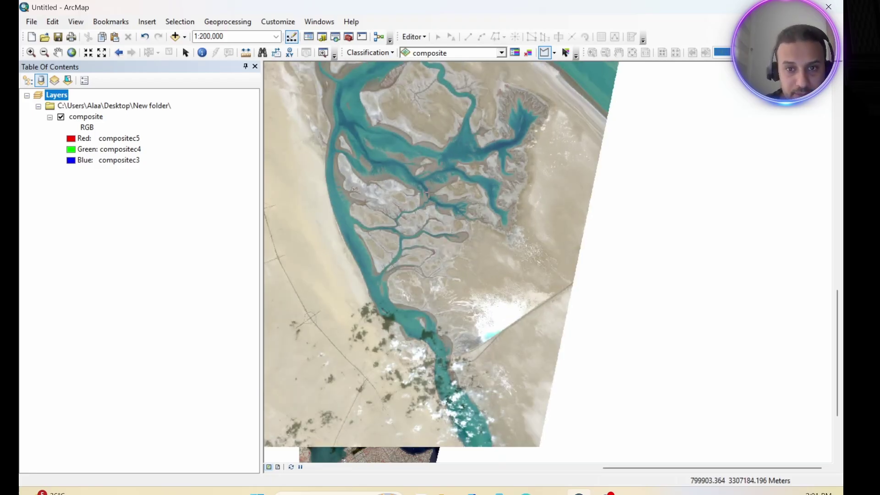
key("Up")
key("Up")
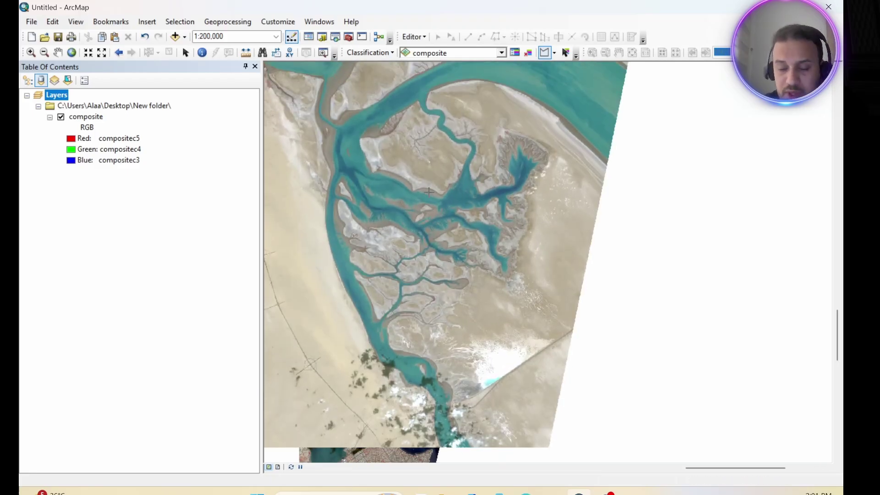
key("Up")
key("Up")
key("Up")
key("Up")
key("Up")
key("Up")
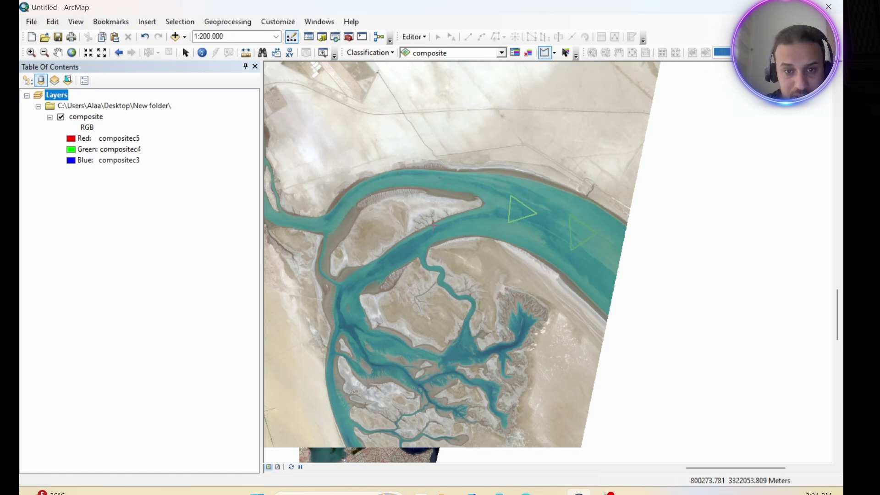
scroll(379, 231, "down", 2)
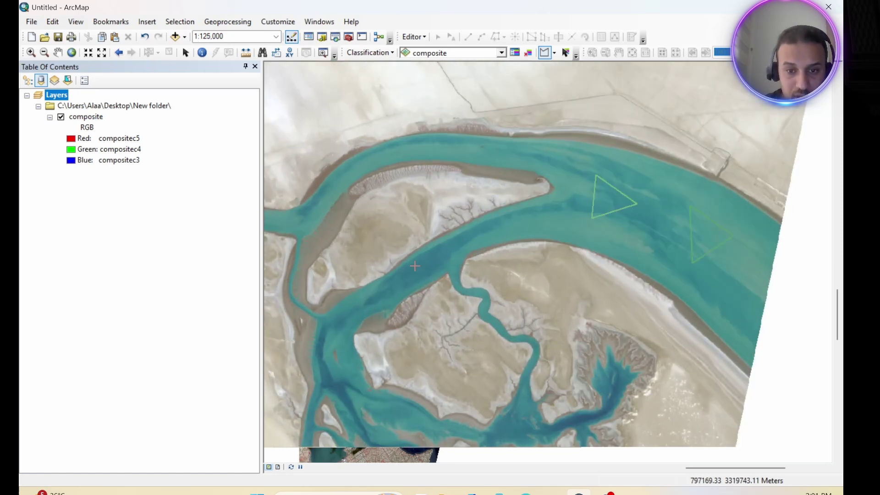
double_click(446, 262)
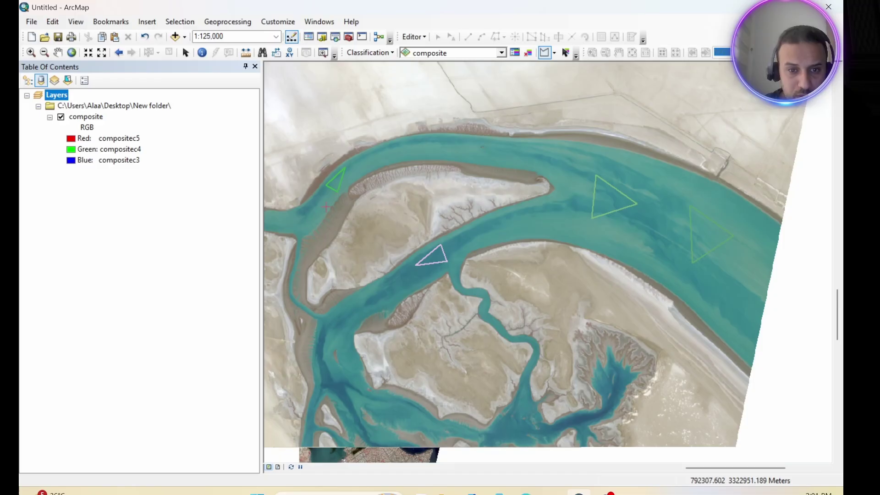
Draw a triangular training sample polygon in the narrow river, upstream of the small dark-blue basin on its west bank
key("Up")
key("Left")
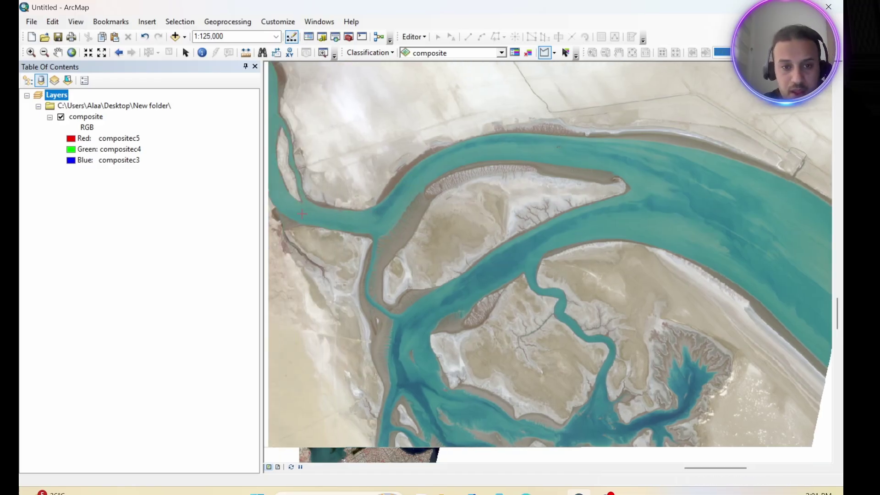
scroll(367, 202, "down", 1)
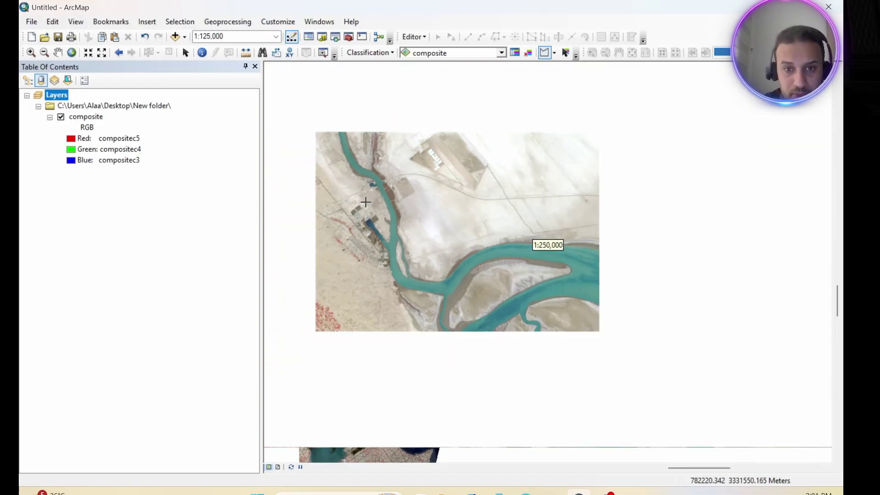
scroll(367, 203, "up", 3)
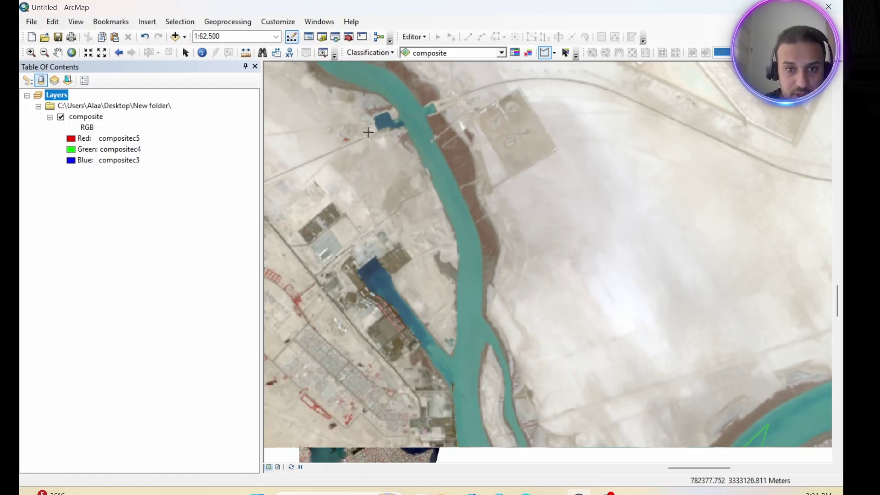
key("Up")
left_click(316, 122)
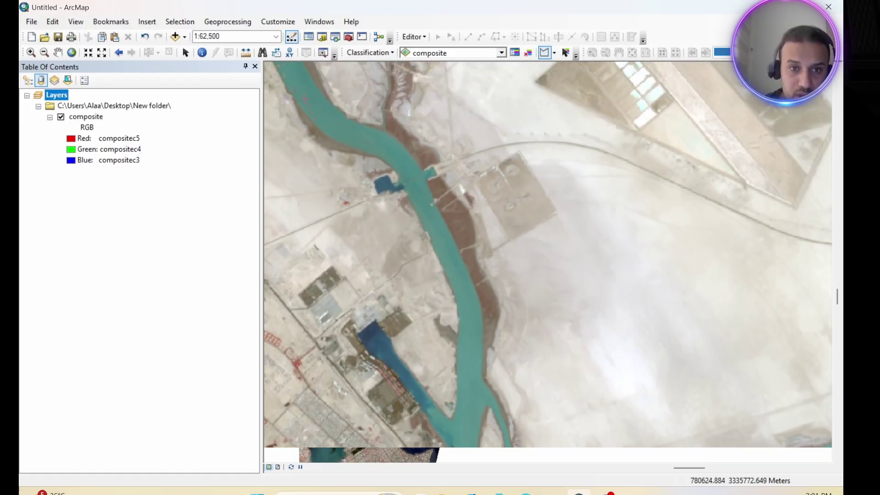
left_click(304, 89)
left_click(329, 111)
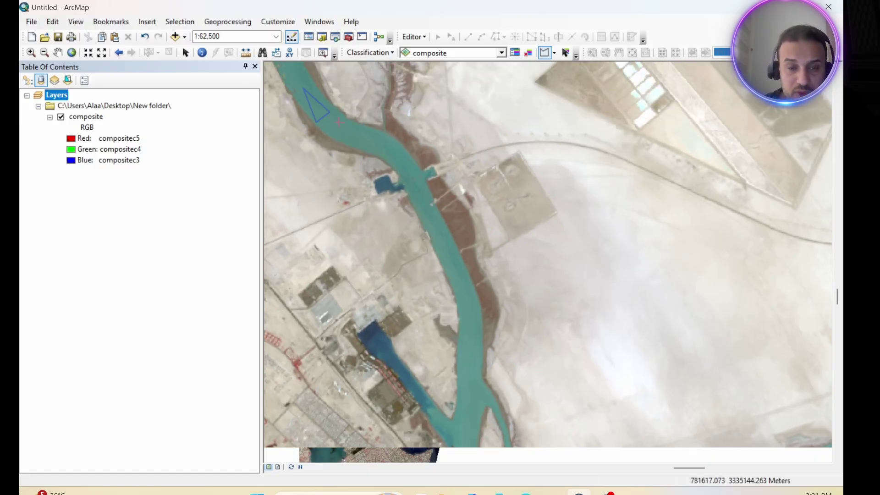
Draw a small triangular training sample polygon in the western turquoise branch, just below its fork in the brown tidal delta
key("Up")
key("Up")
key("Left")
key("Left")
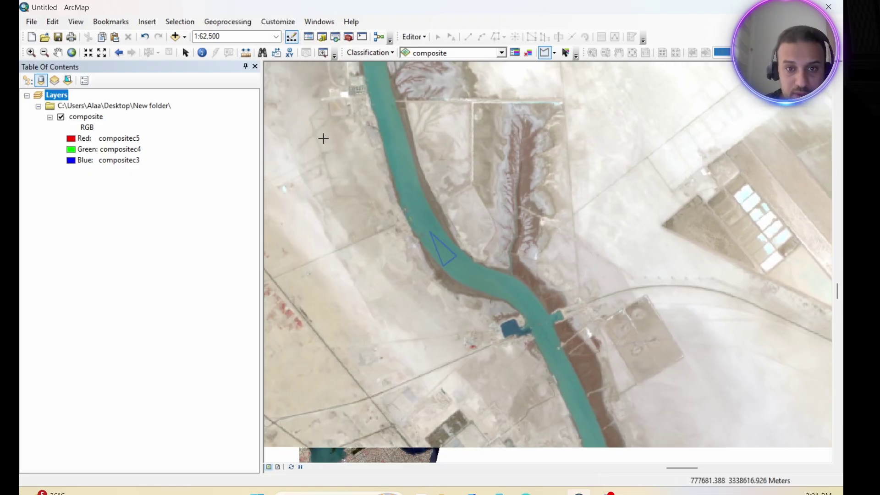
key("Up")
key("Up")
key("Up")
key("Up")
key("Up")
key("Up")
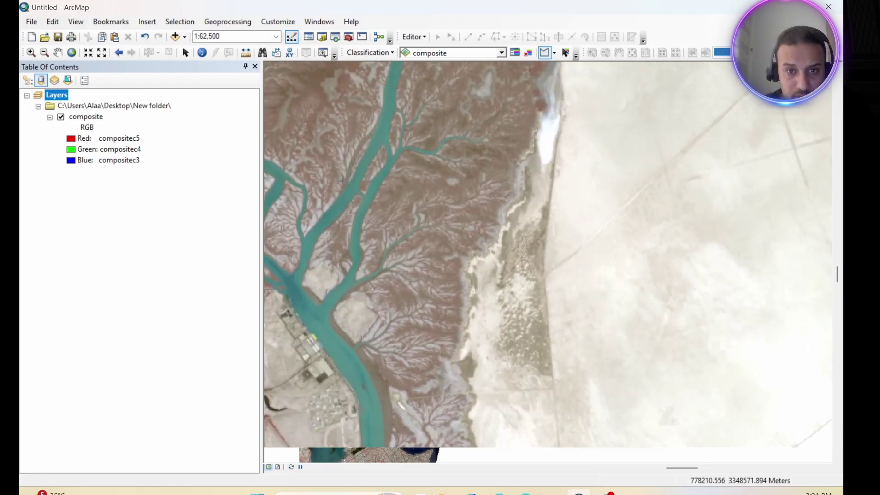
key("Left")
key("Left")
key("Left")
scroll(366, 202, "down", 2)
scroll(365, 202, "up", 4)
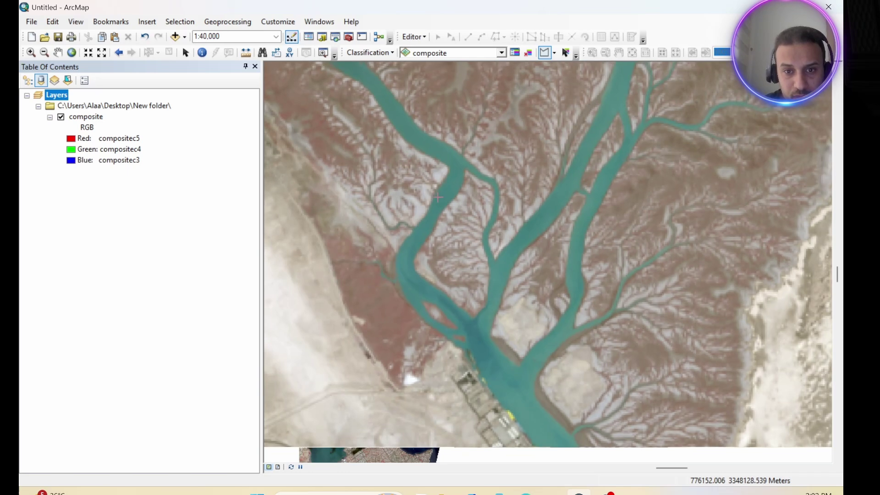
double_click(451, 195)
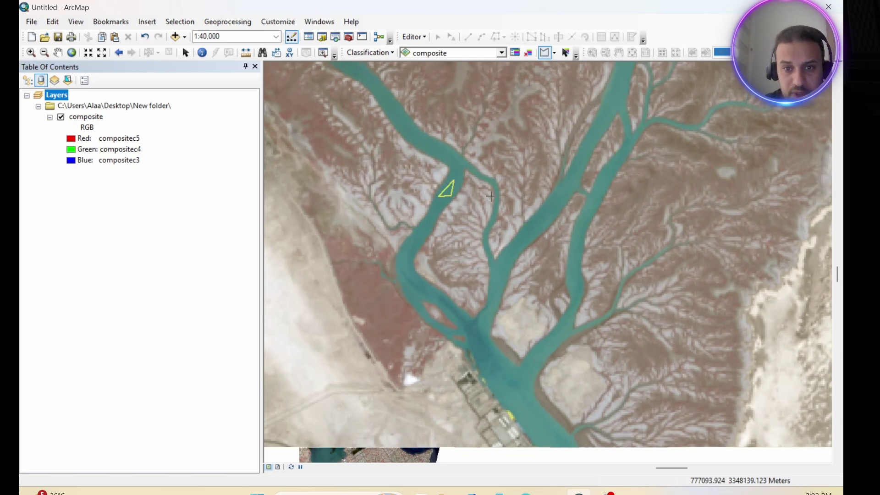
Draw two triangular training sample polygons in the dark-green northern river, where it runs between the red farmland and the pale desert
scroll(522, 183, "up", 3)
scroll(494, 199, "down", 5)
scroll(482, 198, "down", 9)
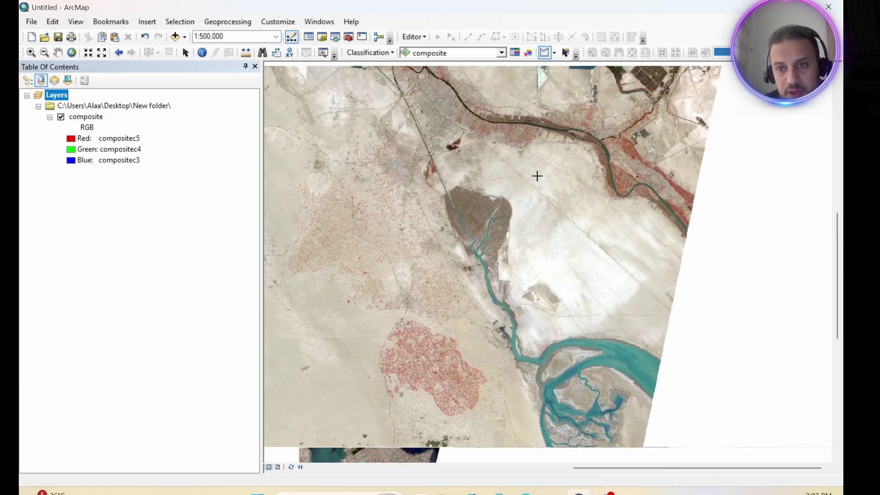
scroll(534, 174, "up", 8)
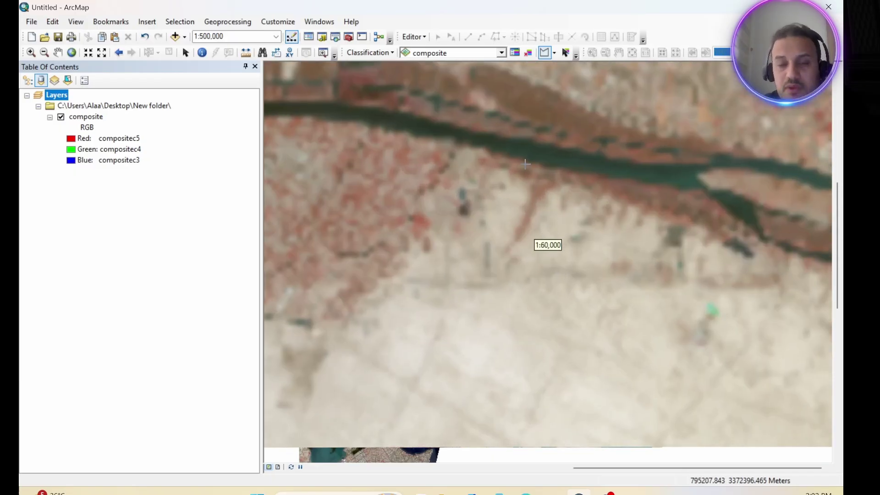
left_click(501, 147)
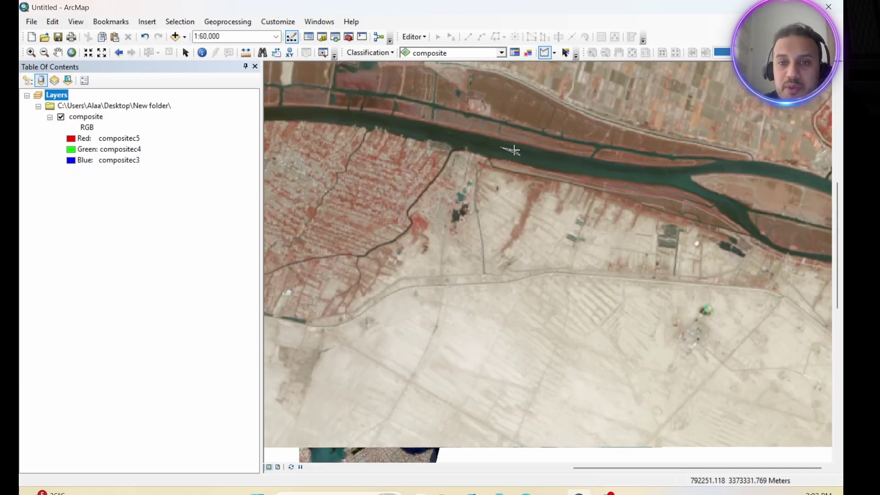
left_click(531, 154)
double_click(515, 154)
left_click(403, 130)
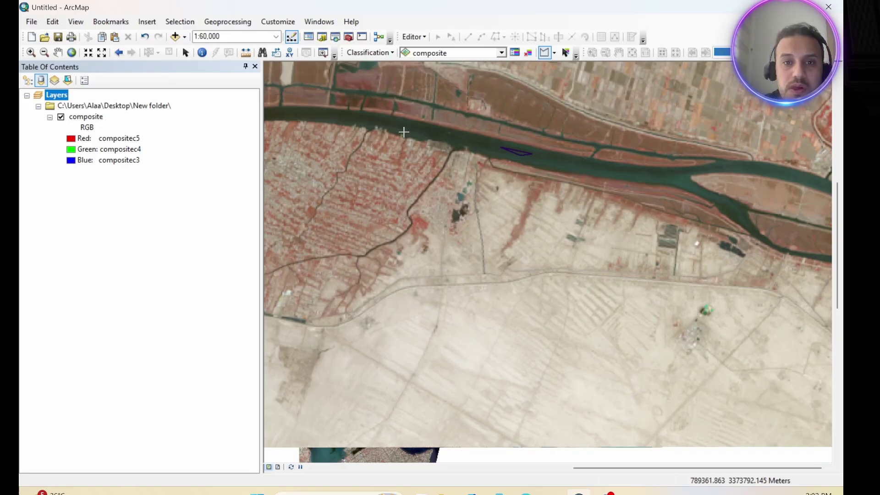
left_click(387, 118)
double_click(422, 126)
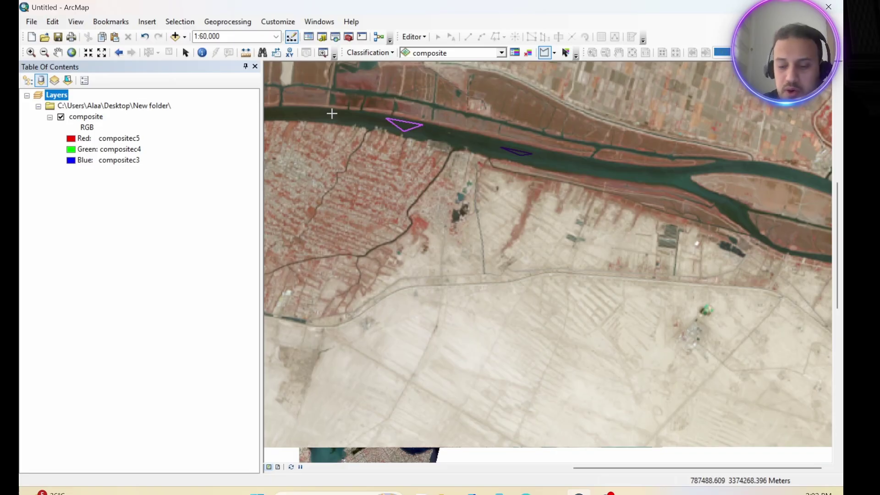
Draw a triangular training sample polygon in the dark northern river, farther west along its bend beside the farmland
key("Left")
scroll(332, 114, "up", 3)
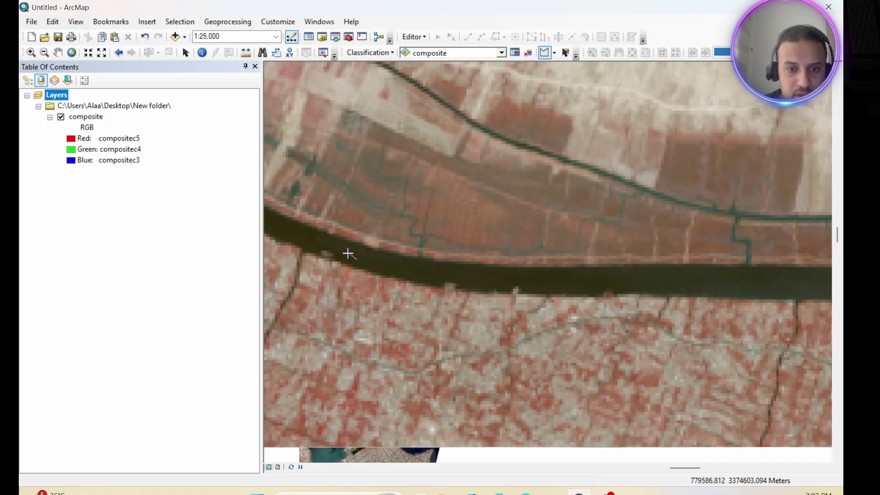
left_click(335, 243)
double_click(367, 255)
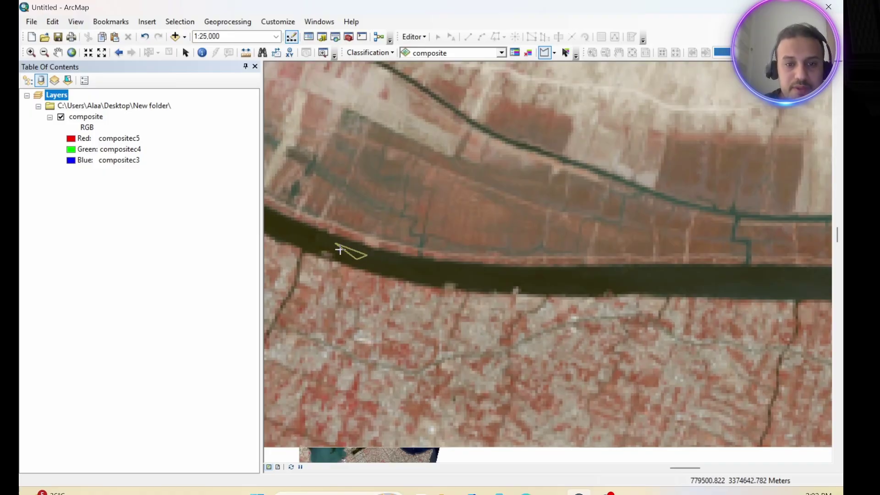
Merge the training samples Class 1 through Class 12 into a single class in the Training Sample Manager
left_click(515, 53)
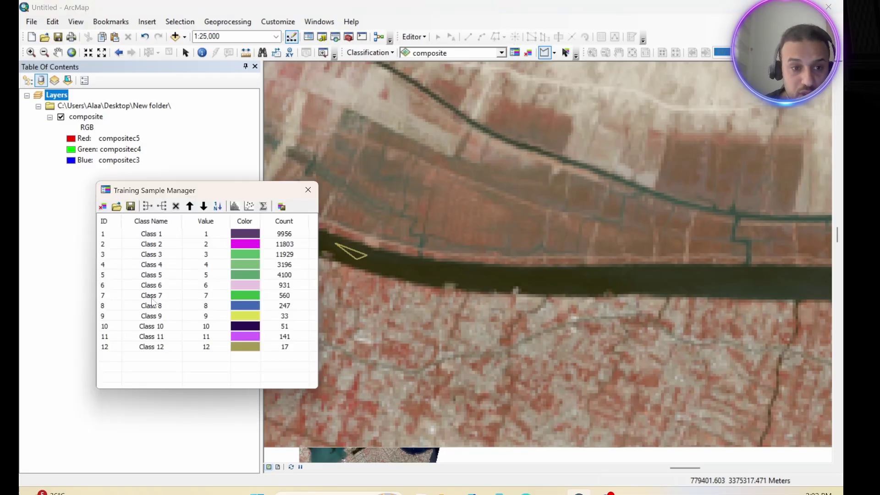
left_click(107, 235)
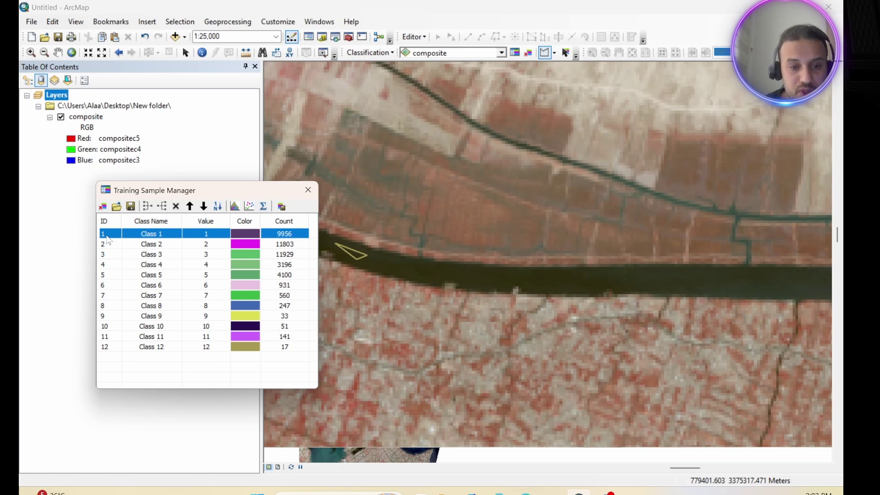
left_click(108, 349, "shift")
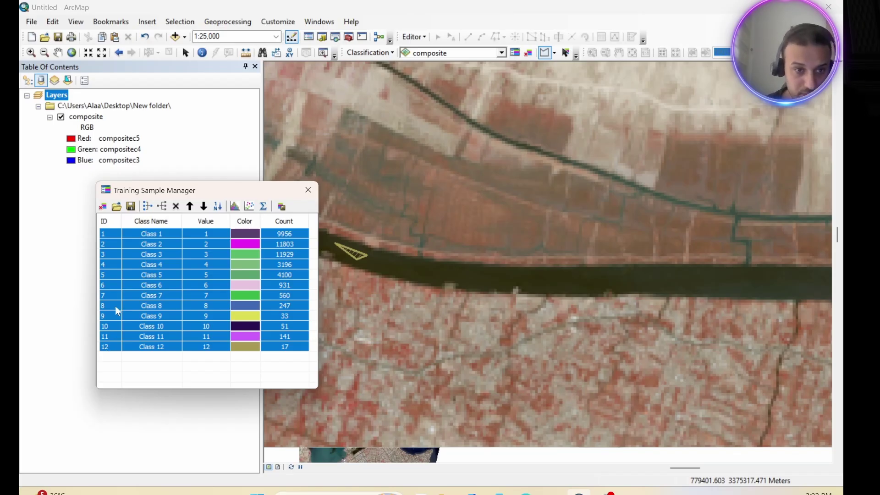
left_click(145, 207)
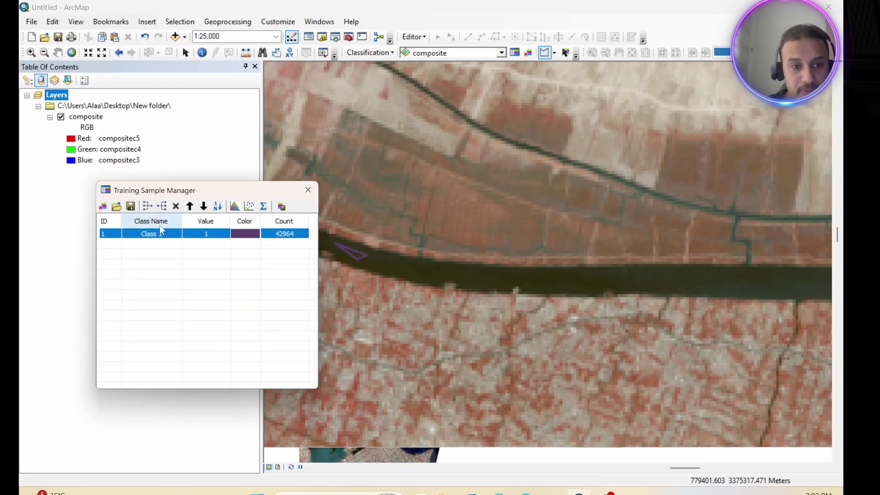
Rename the merged class "Water Bodies" and set its color to bright blue
double_click(168, 235)
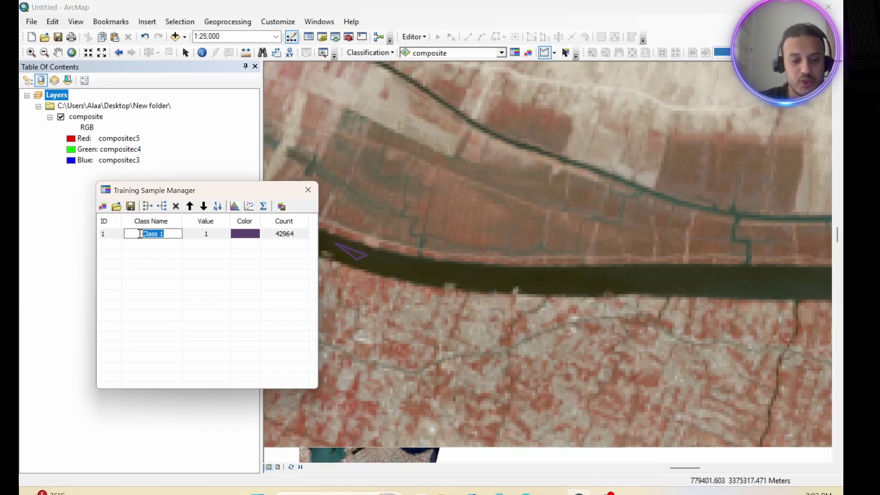
type("Wate")
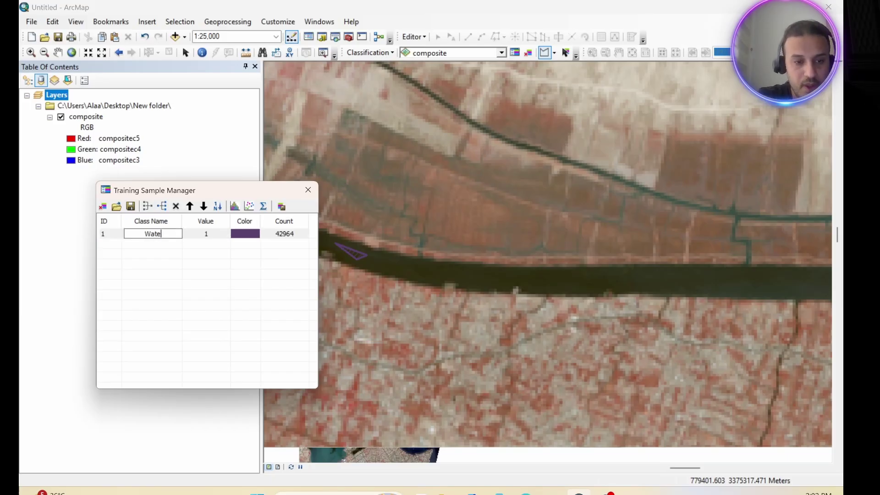
type("r Bodies")
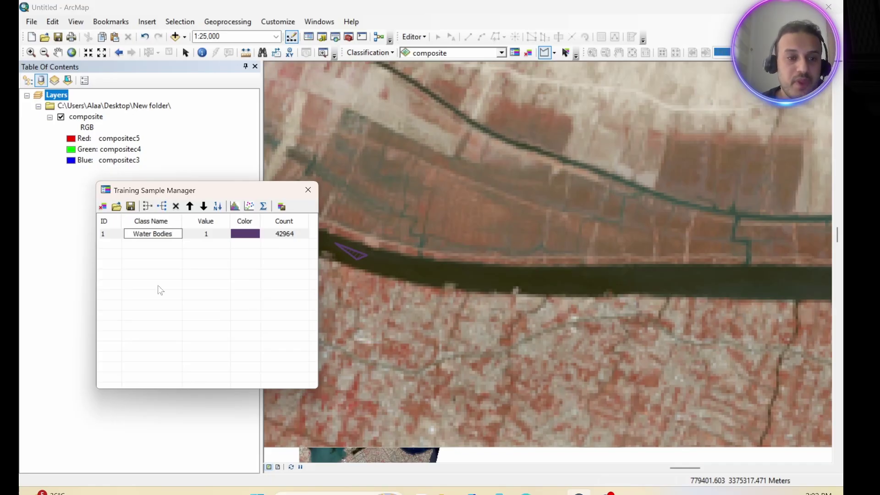
left_click(248, 235)
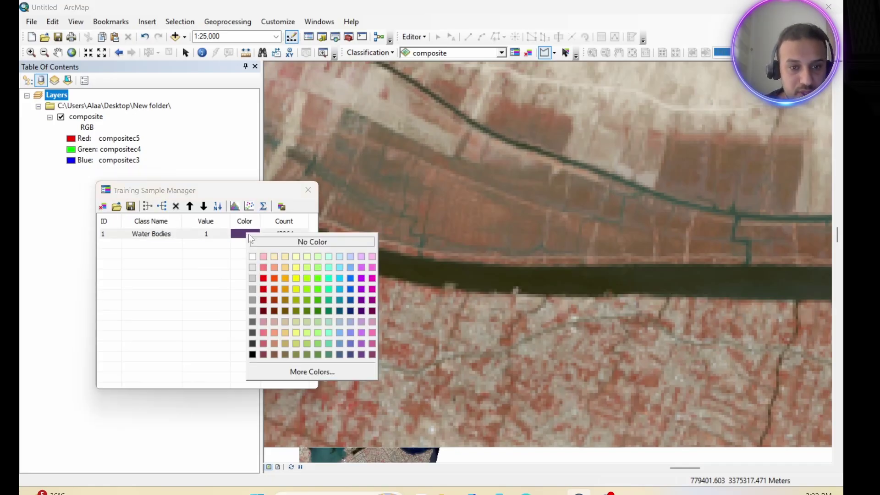
left_click(350, 278)
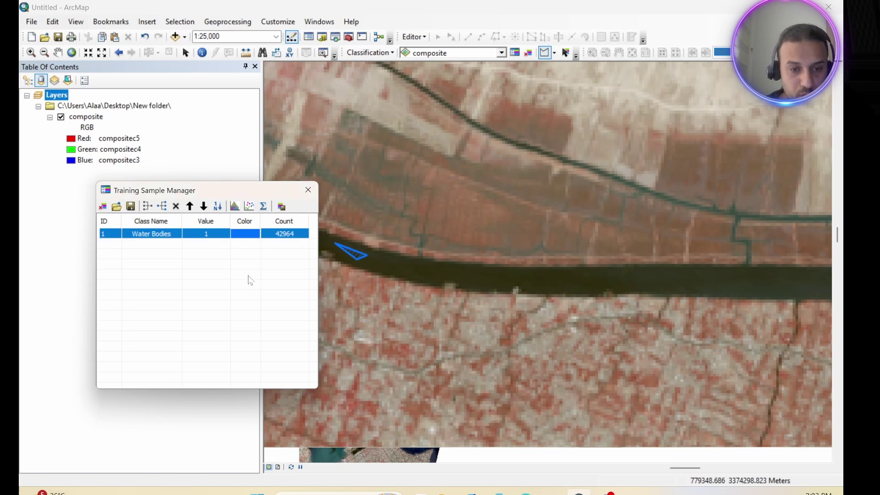
left_click(204, 265)
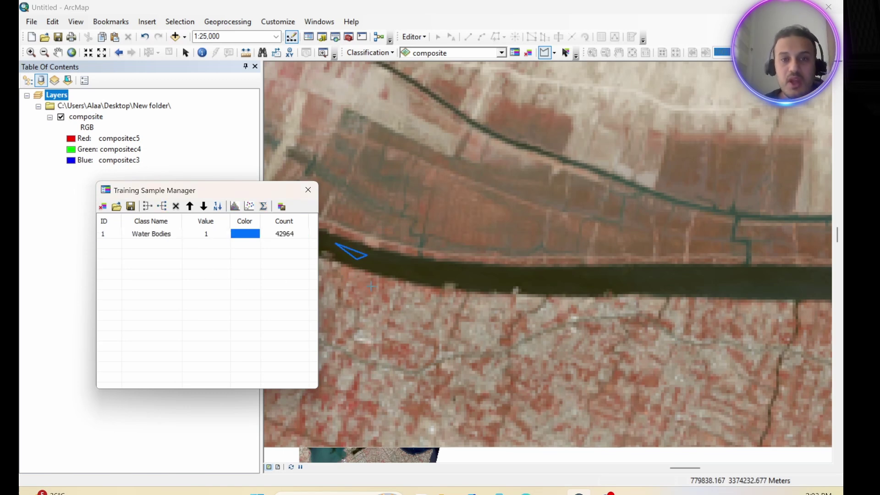
Examine the composite image from the northern river samples to the red vegetated land along the river in the northwest
left_click(566, 53)
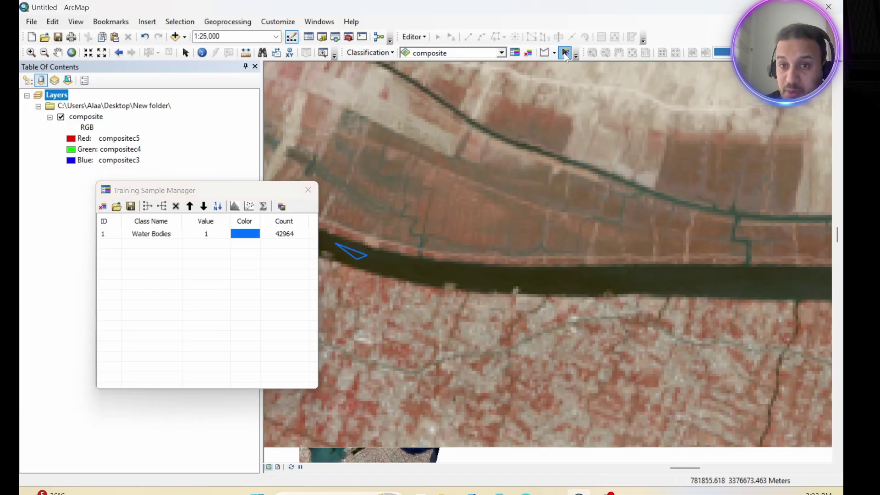
scroll(545, 202, "down", 2)
scroll(522, 208, "up", 6)
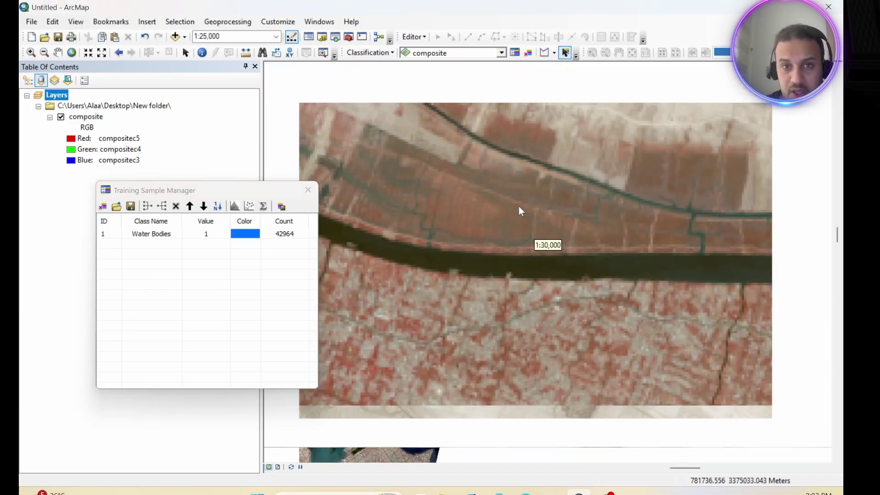
scroll(526, 271, "up", 4)
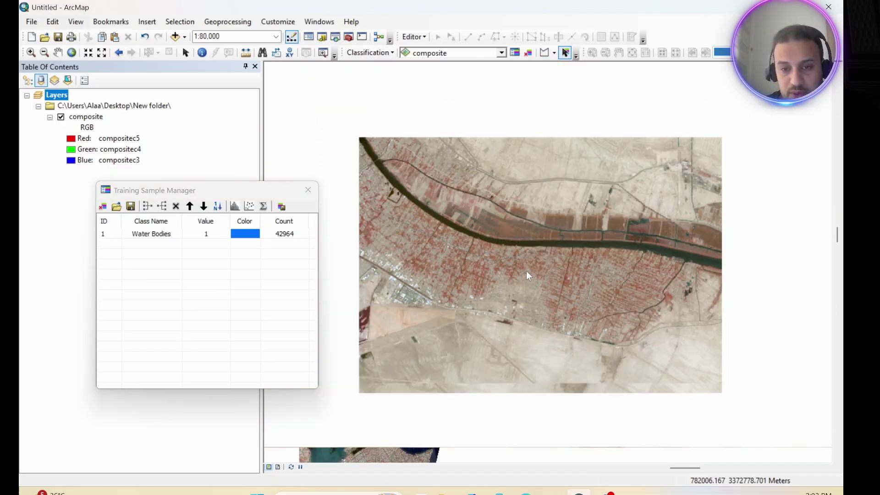
scroll(554, 298, "up", 3)
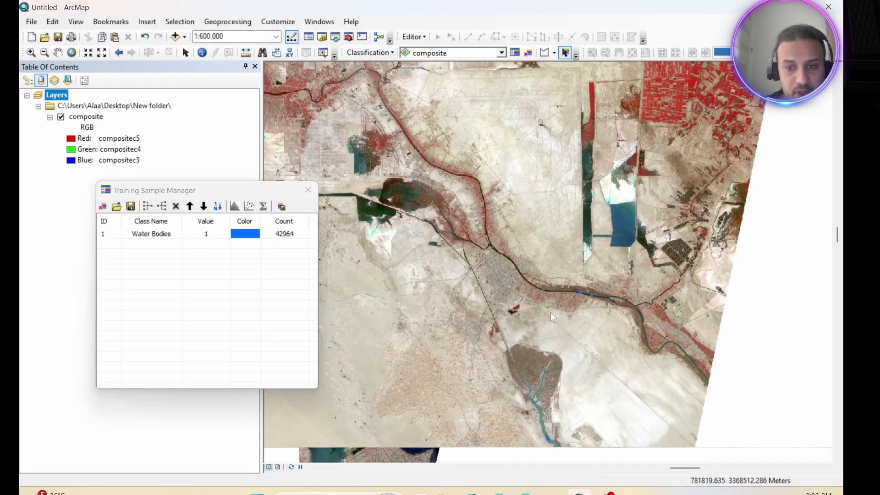
scroll(507, 310, "up", 1)
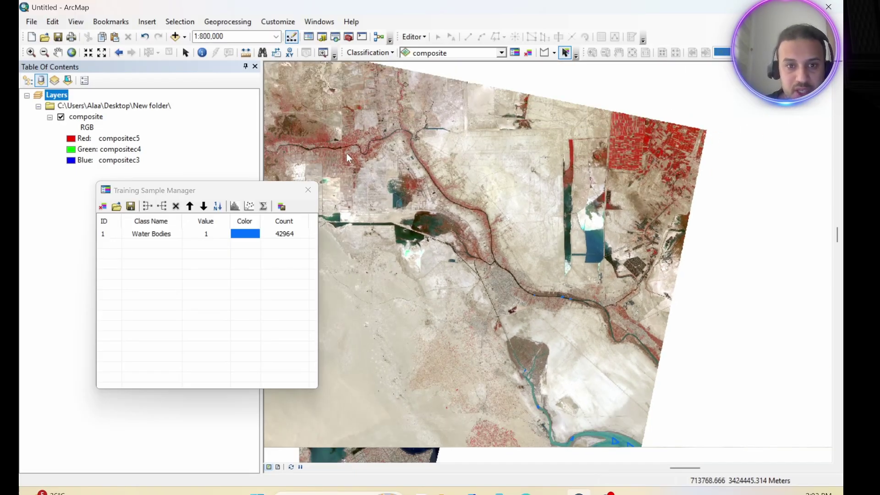
left_click(58, 52)
left_click_drag(268, 112, 416, 172)
scroll(417, 179, "down", 4)
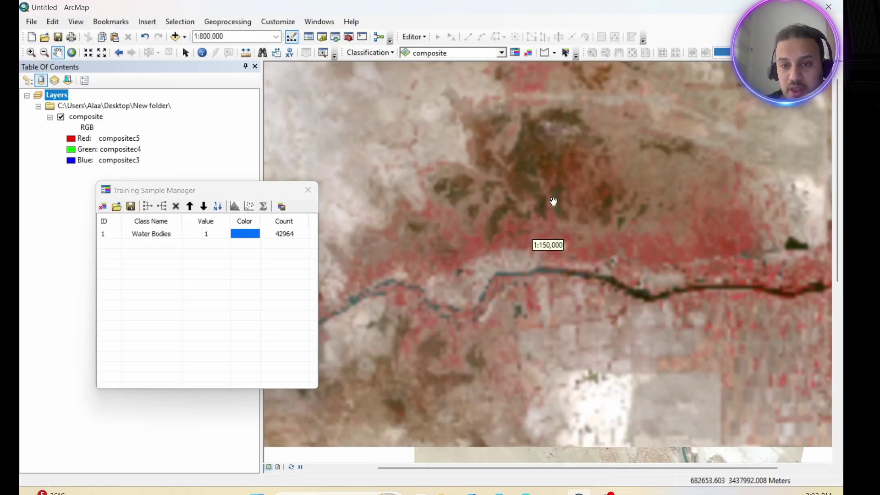
scroll(571, 208, "down", 1)
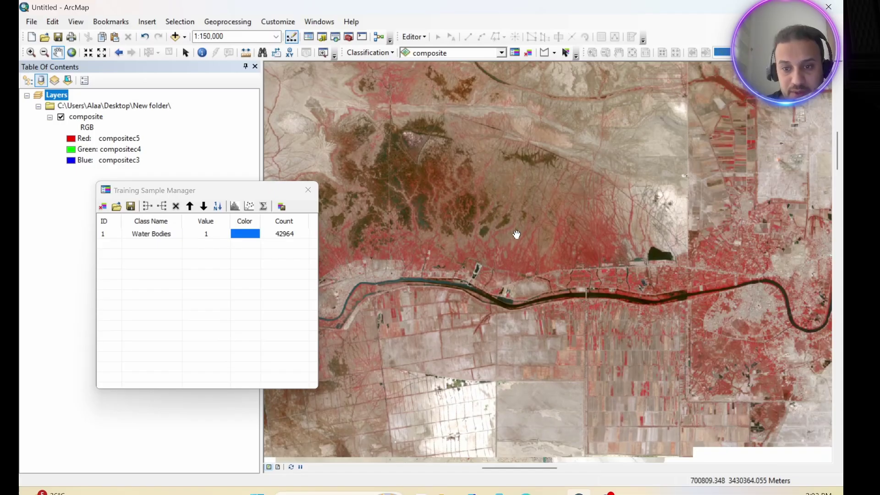
scroll(516, 234, "down", 3)
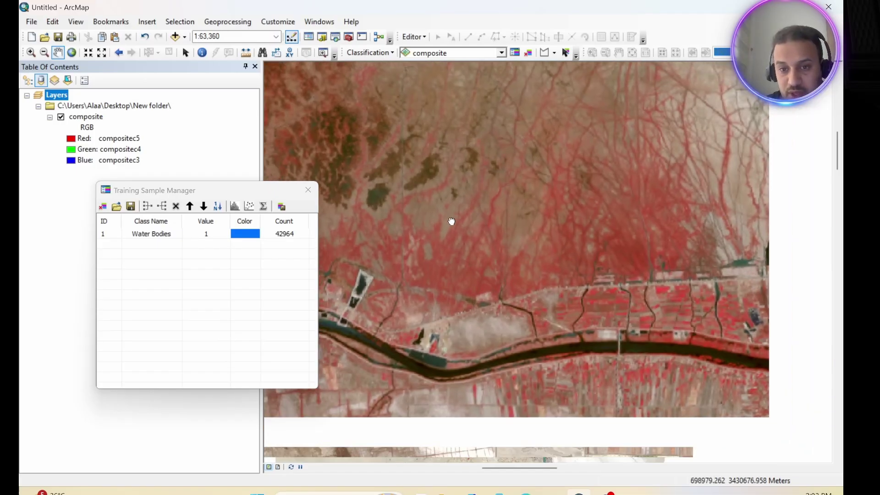
left_click_drag(511, 226, 422, 201)
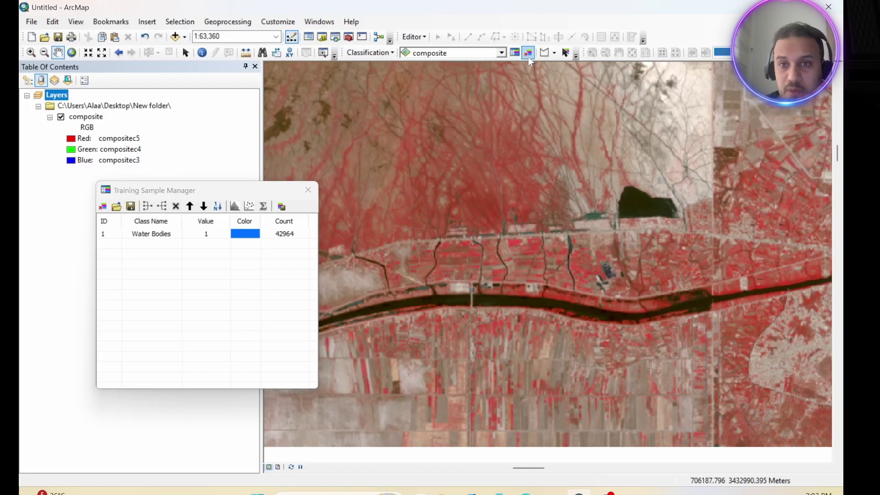
Draw four triangular training sample polygons over the red vegetation, three north of the northwestern river's canal strip and one between its canals
left_click(554, 53)
left_click(580, 64)
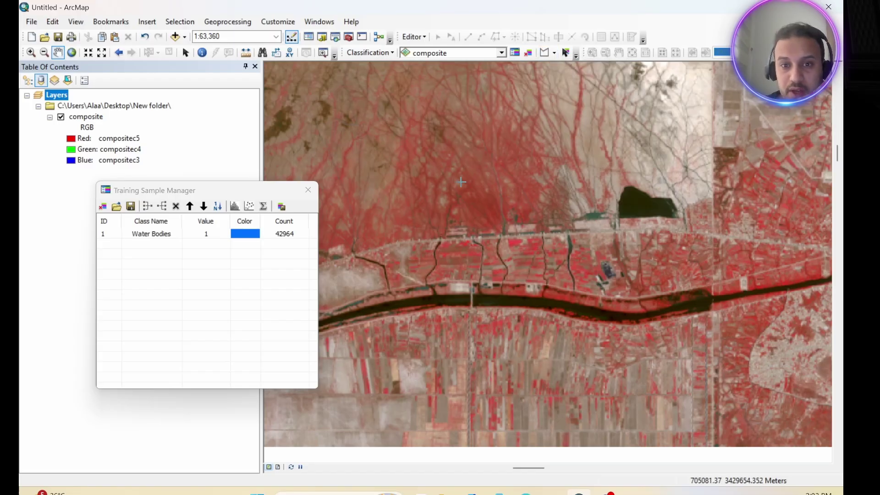
left_click(463, 163)
double_click(487, 173)
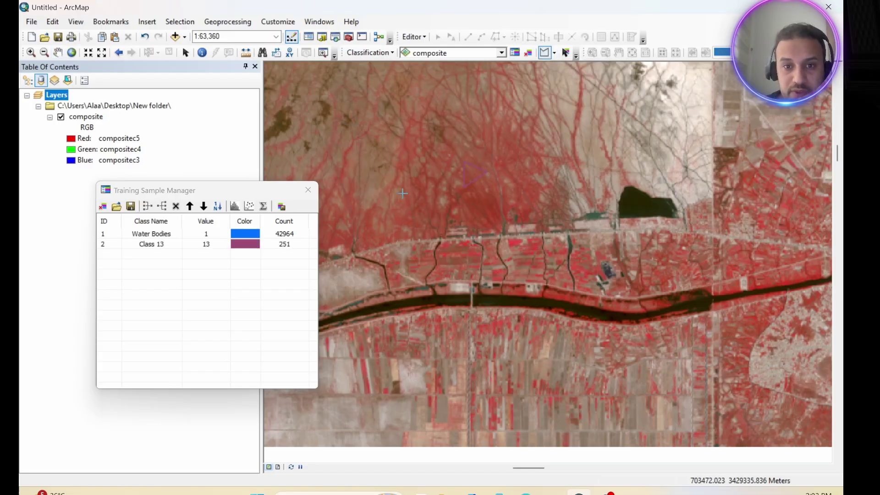
left_click(398, 164)
double_click(423, 176)
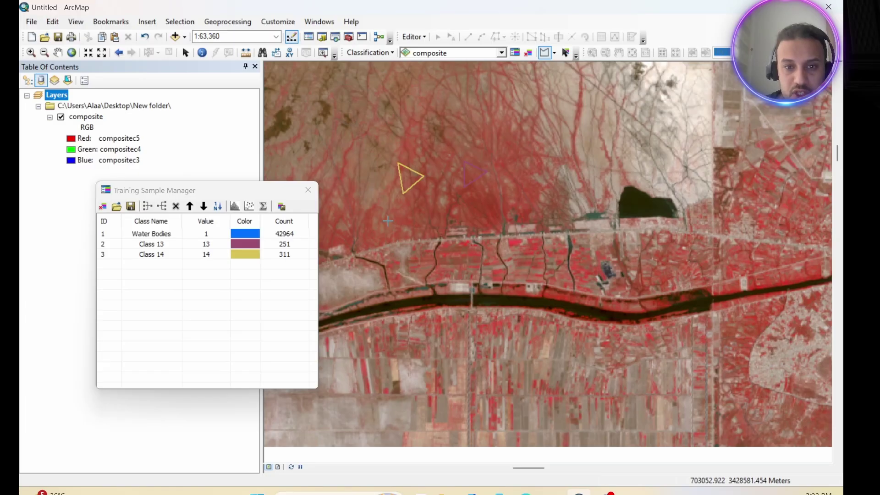
double_click(407, 213)
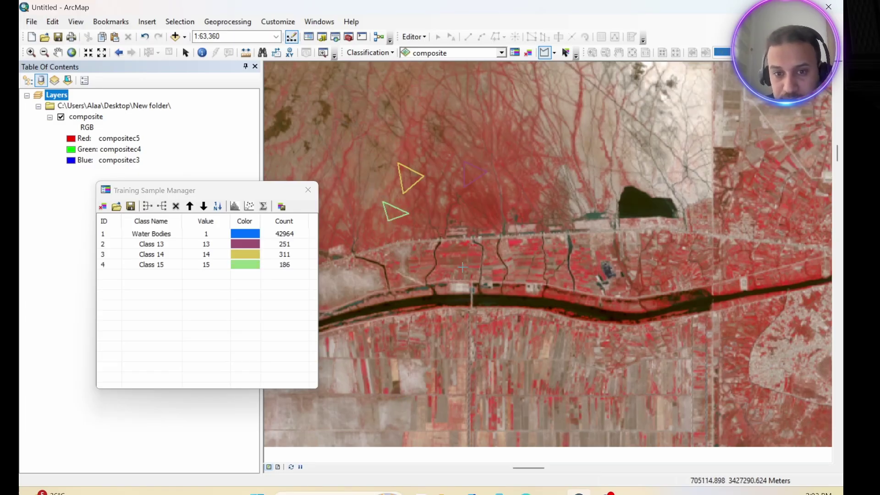
double_click(457, 254)
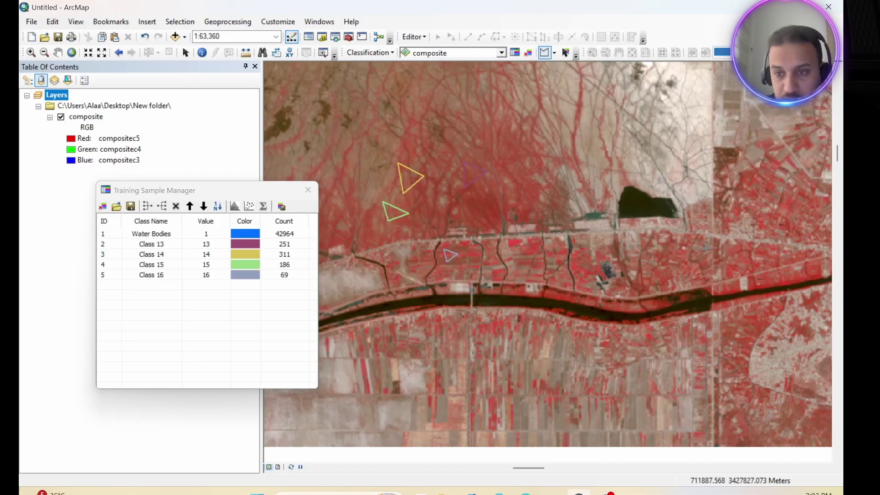
Draw three triangular training samples over red vegetation west of the town, one north of the river and two south of it
double_click(751, 267)
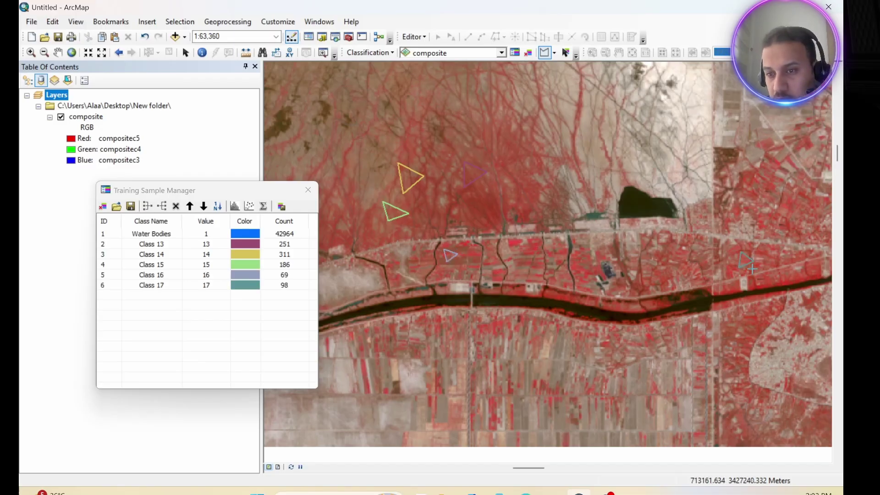
double_click(766, 316)
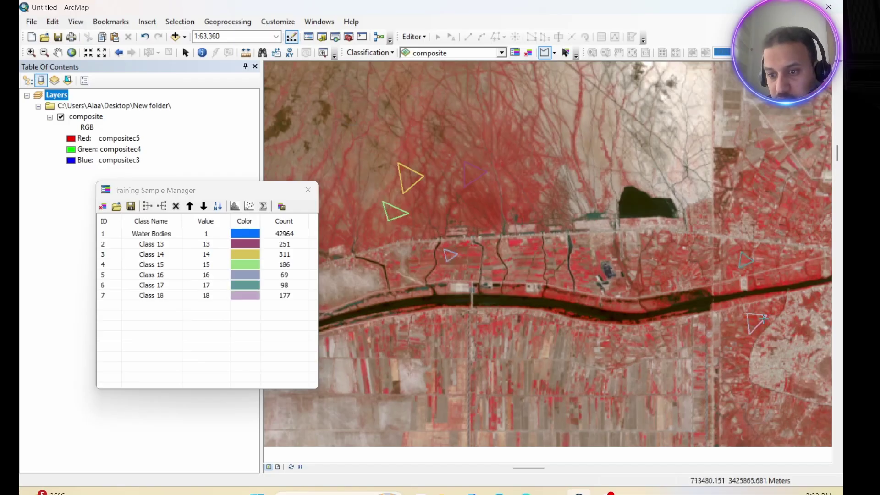
key("Right")
key("Right")
key("Right")
key("Right")
key("Right")
key("Right")
key("Right")
key("Right")
key("Right")
key("Right")
key("Right")
key("Right")
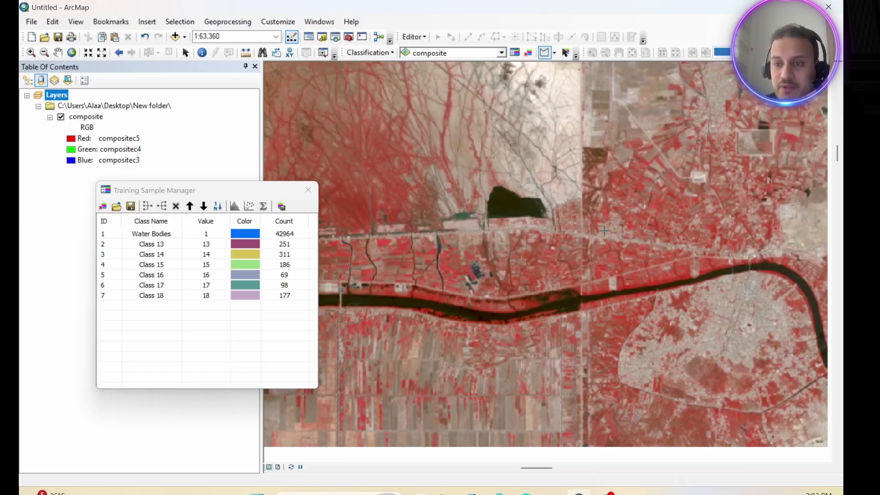
scroll(602, 341, "down", 1)
scroll(570, 355, "up", 1)
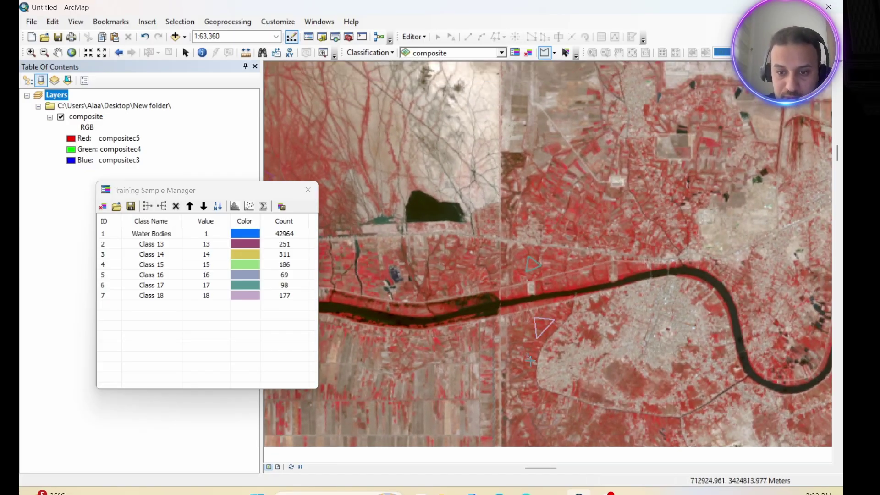
double_click(519, 350)
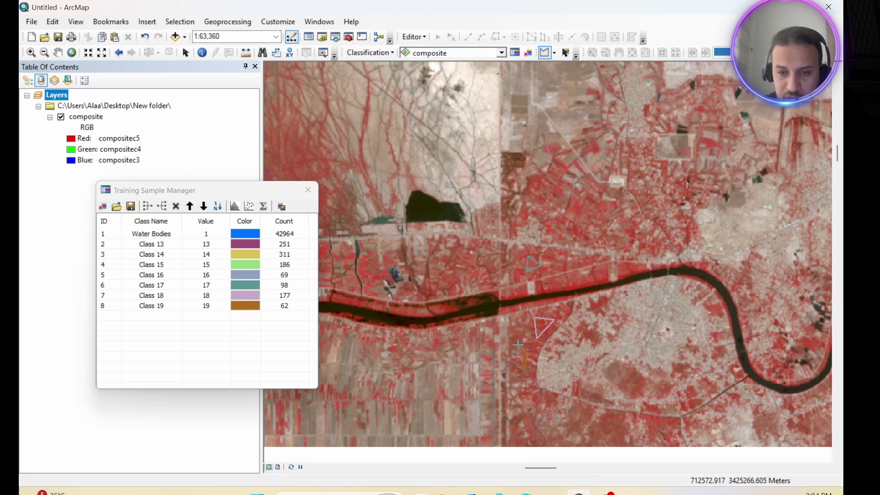
Draw three more triangular vegetation samples, one east of the river's U-shaped bend and two north of the river, west of the bend
key("Right")
key("Right")
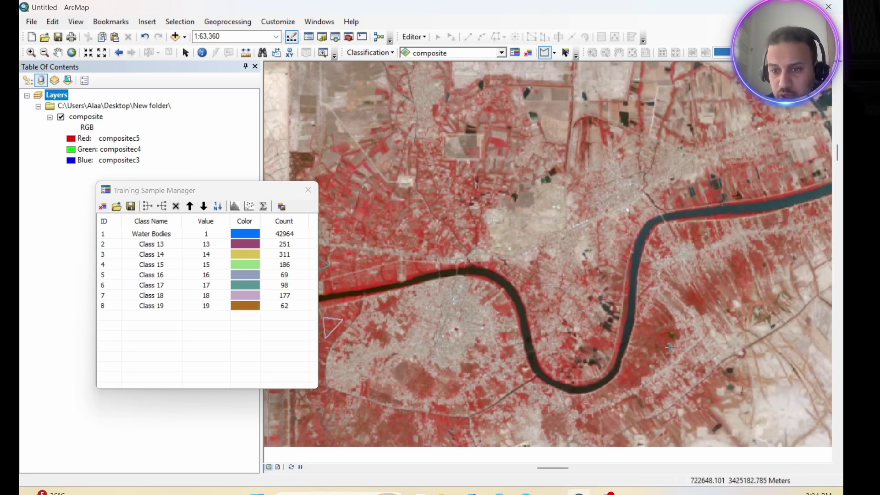
left_click(646, 327)
left_click(661, 339)
double_click(646, 350)
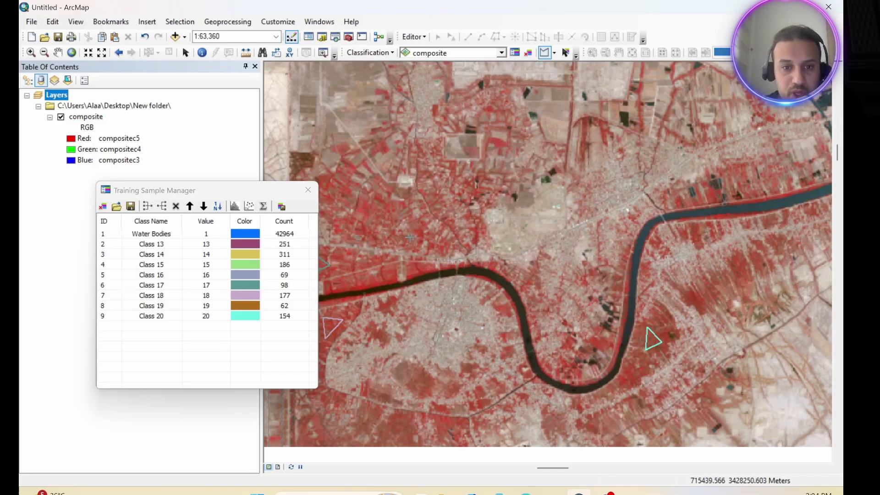
double_click(385, 217)
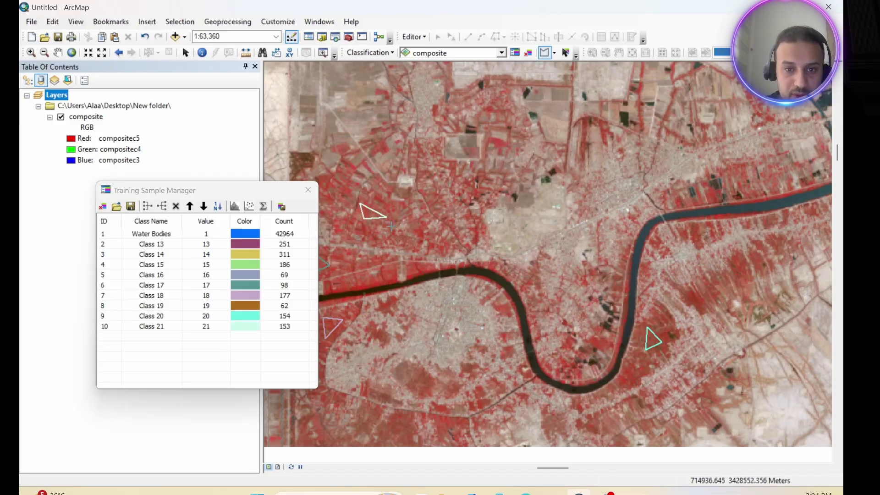
key("Down")
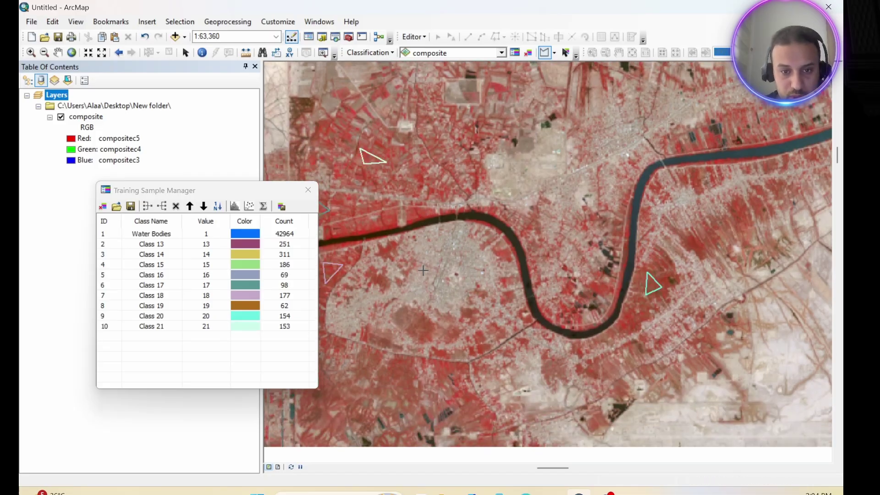
left_click(352, 210)
double_click(377, 223)
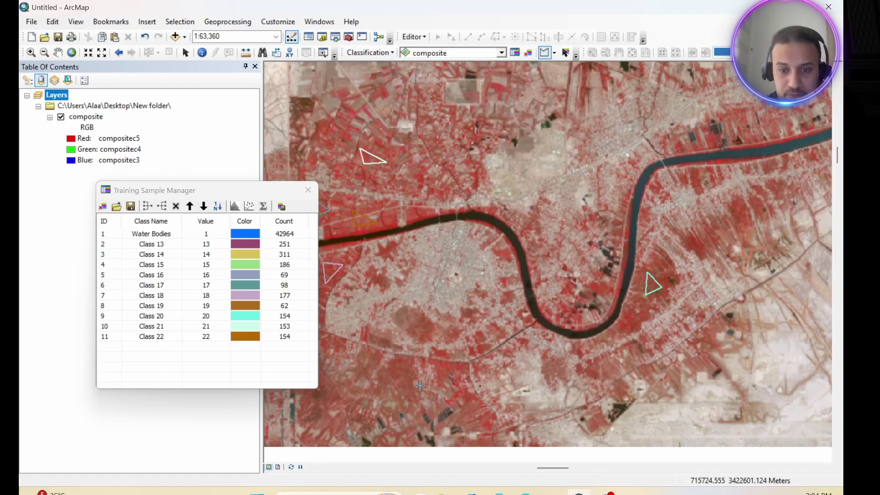
Draw two triangular vegetation samples in the western red belt, one north of the river and one beside the town's northwestern edge
scroll(398, 352, "up", 5)
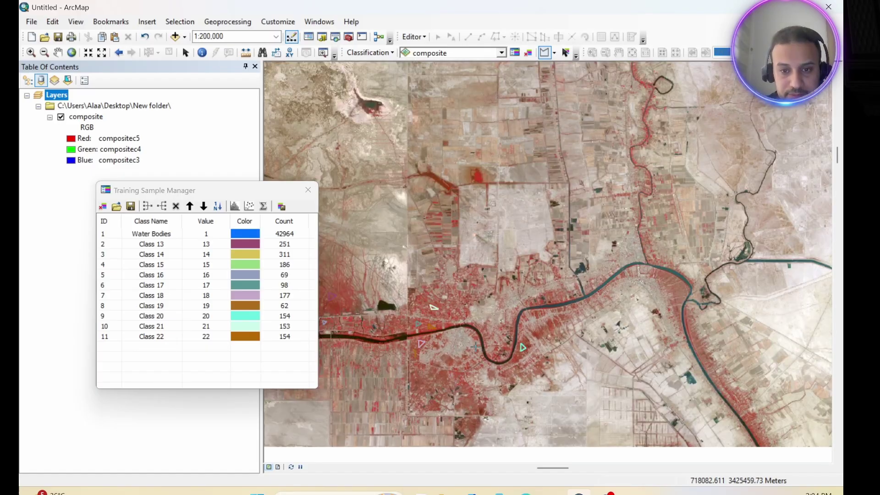
key("Left")
key("Left")
key("Left")
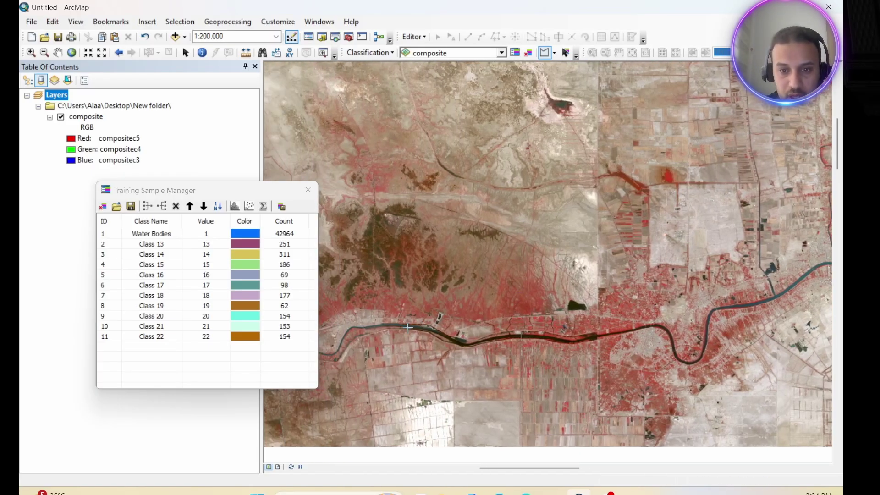
key("Left")
key("Left")
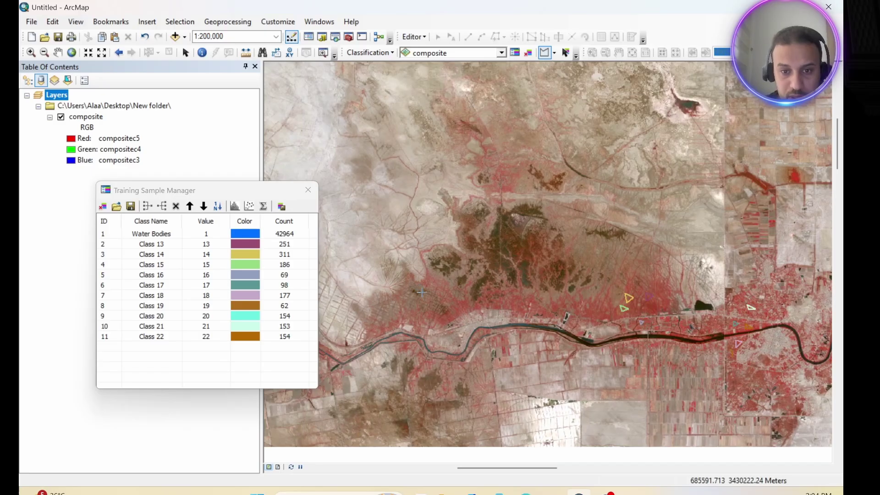
scroll(425, 292, "up", 1)
scroll(427, 294, "down", 1)
scroll(435, 301, "down", 3)
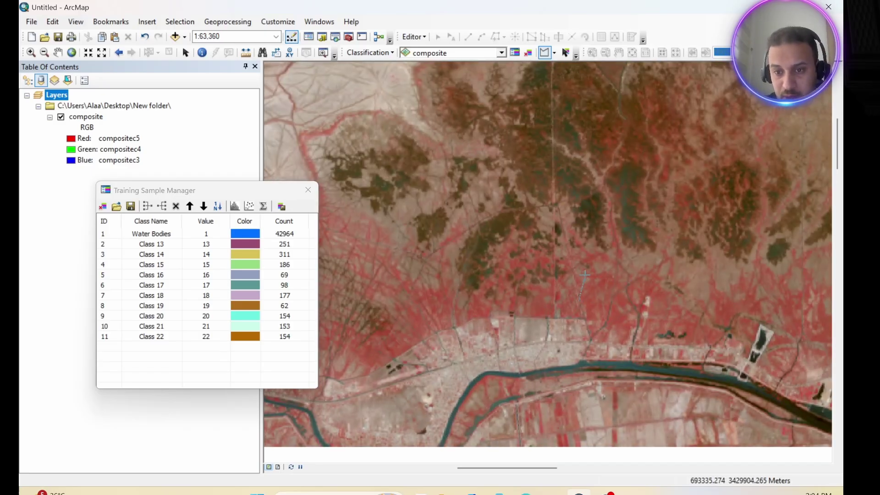
double_click(606, 296)
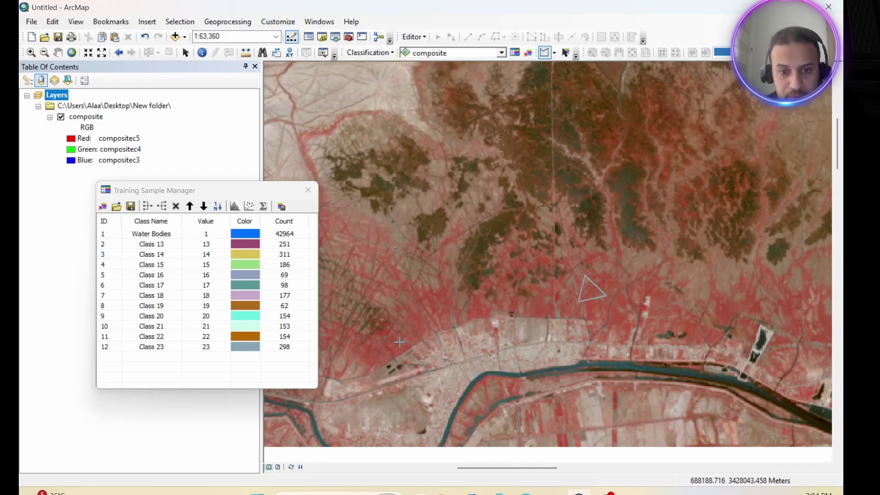
left_click(382, 352)
left_click(383, 335)
double_click(405, 342)
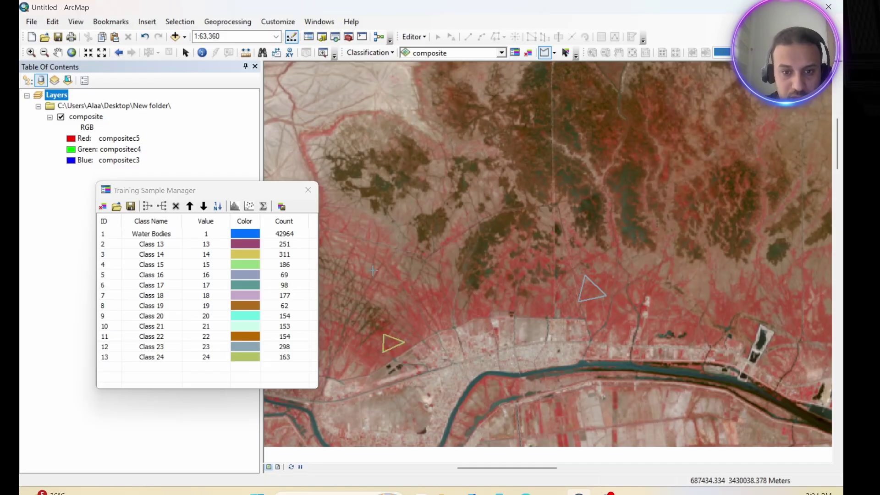
Draw two triangular samples on the red vegetation north of the western town, one well inland and one close to the built-up edge
left_click(370, 244)
double_click(393, 259)
left_click(432, 325)
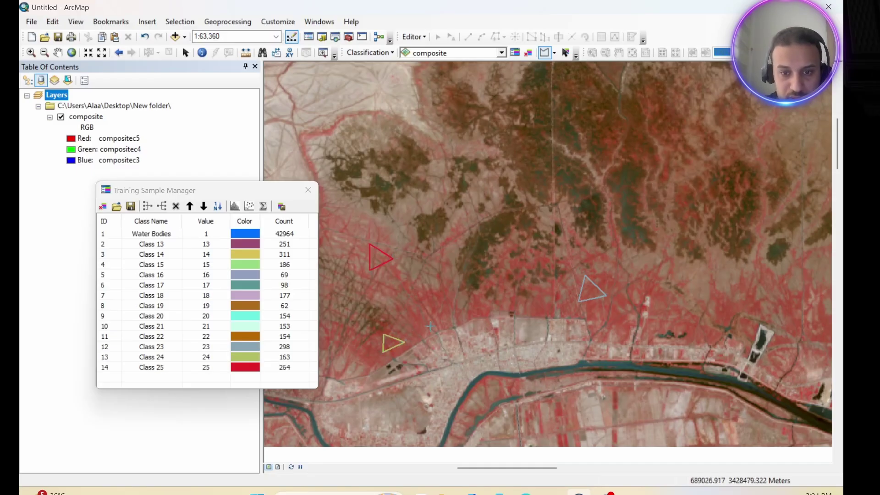
left_click(427, 296)
double_click(445, 308)
Draw a small triangular vegetation sample farther west, on the red land just north of the road along the river
key("Left")
key("Left")
key("Left")
key("Left")
key("Left")
key("Left")
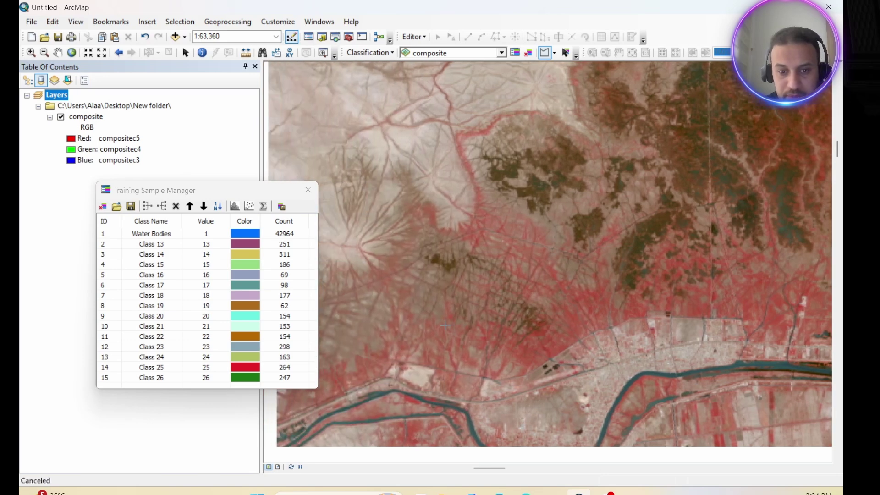
scroll(431, 357, "up", 1)
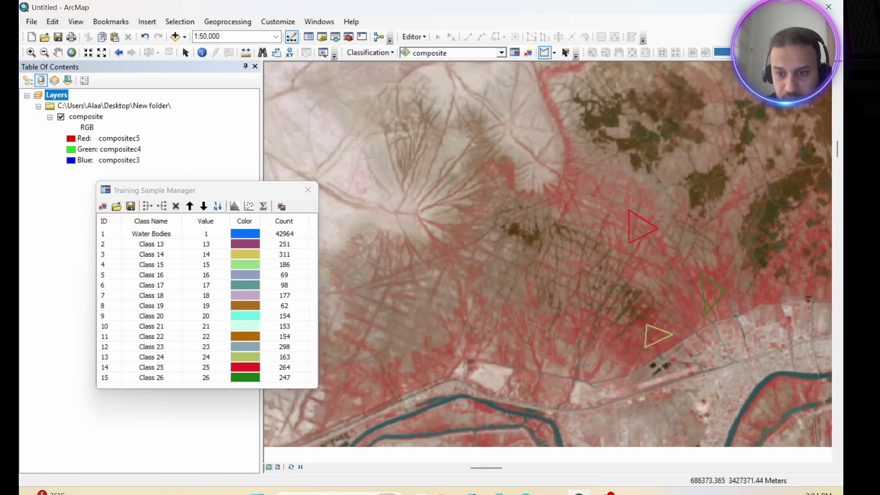
left_click(419, 371)
left_click(418, 360)
double_click(435, 364)
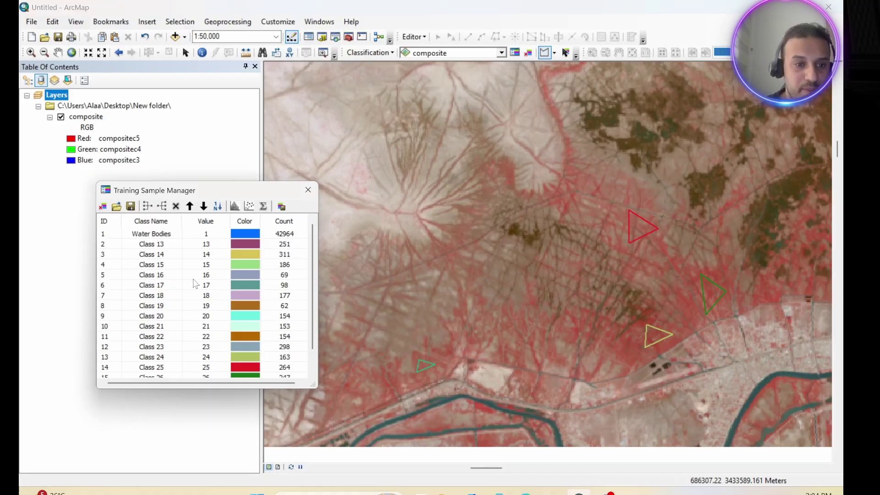
Merge the training samples Class 13 through Class 27 into a single class in the Training Sample Manager
left_click(105, 246)
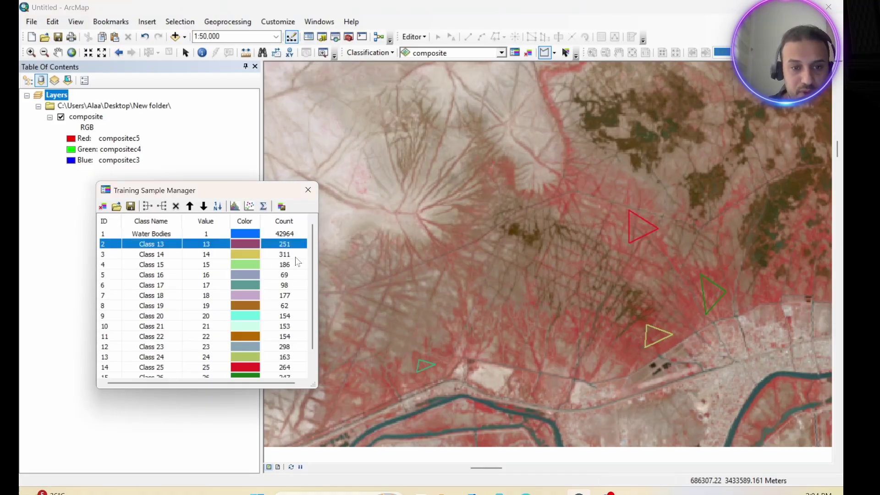
left_click_drag(311, 236, 312, 260)
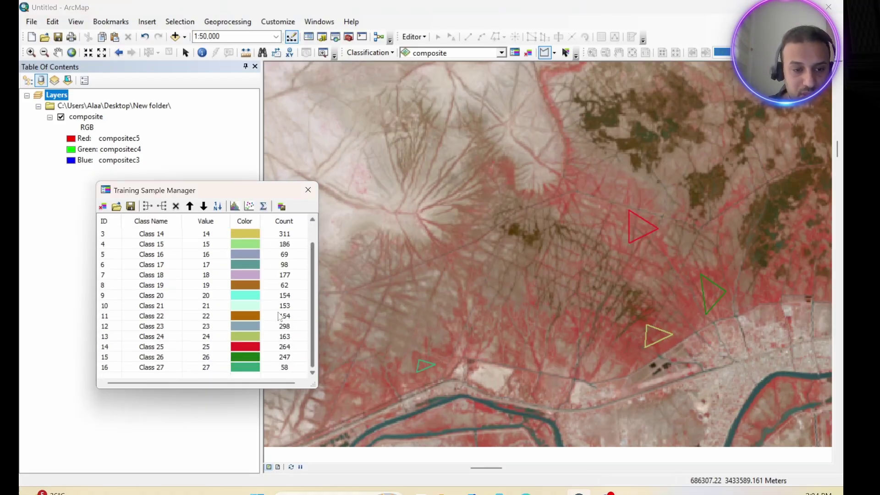
left_click(105, 369, "shift")
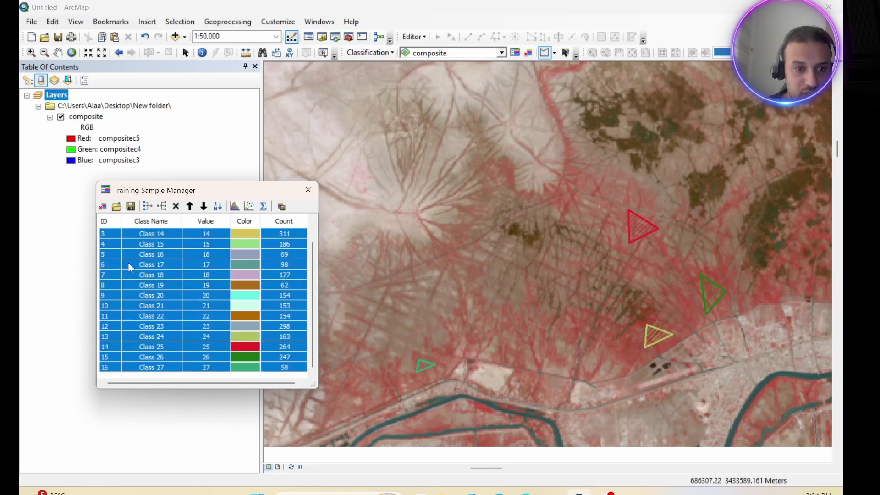
left_click(147, 206)
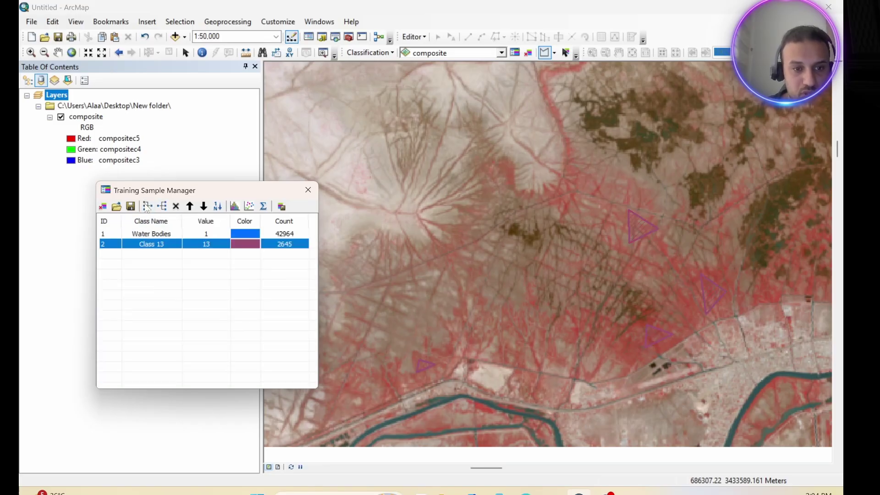
Rename the merged class "Vegetaion" and set its color to bright green
double_click(169, 244)
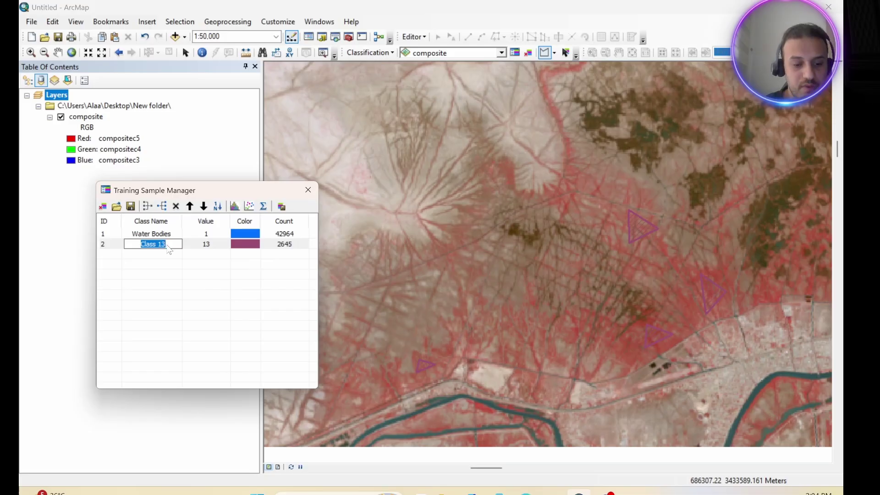
type("Vege")
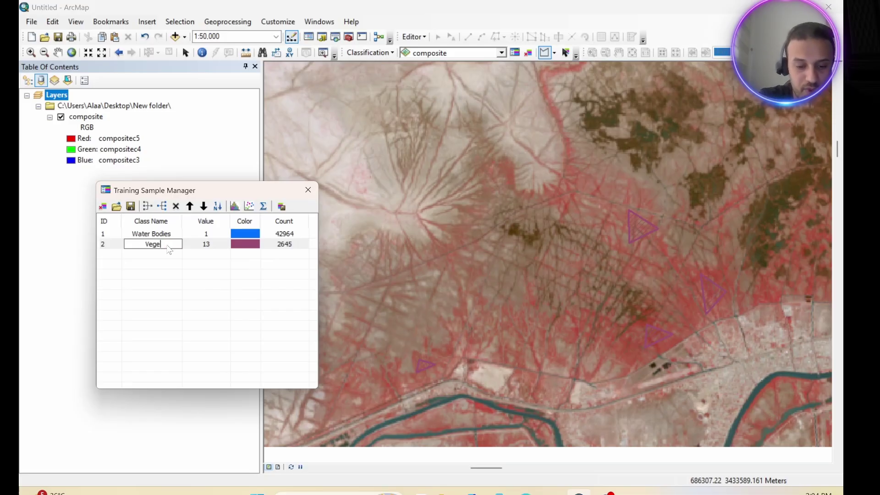
type("taion")
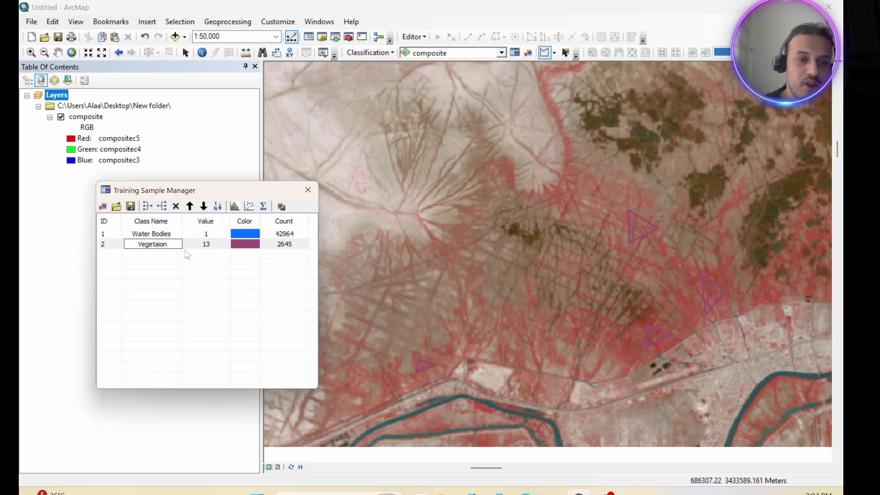
key("Return")
left_click(246, 245)
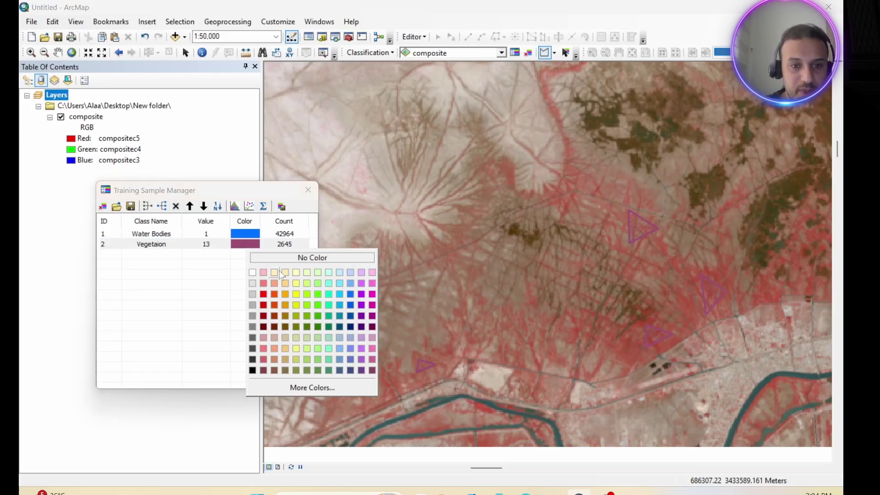
left_click(319, 305)
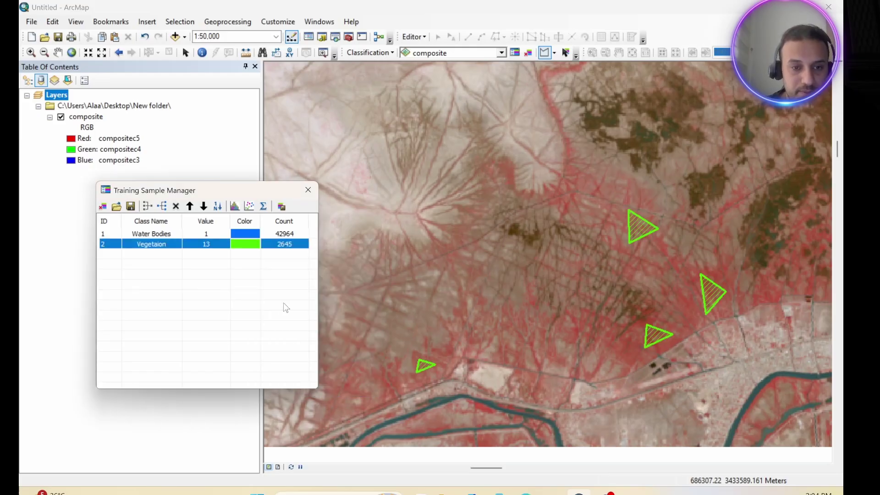
left_click(228, 293)
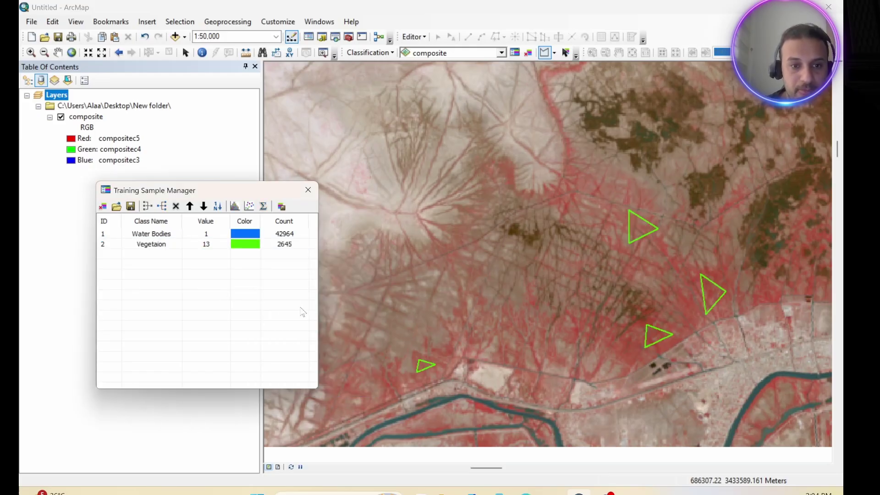
Draw a triangular polygon sample on the plain desert southwest of the red-speckled patch, south of the river valley
left_click(567, 54)
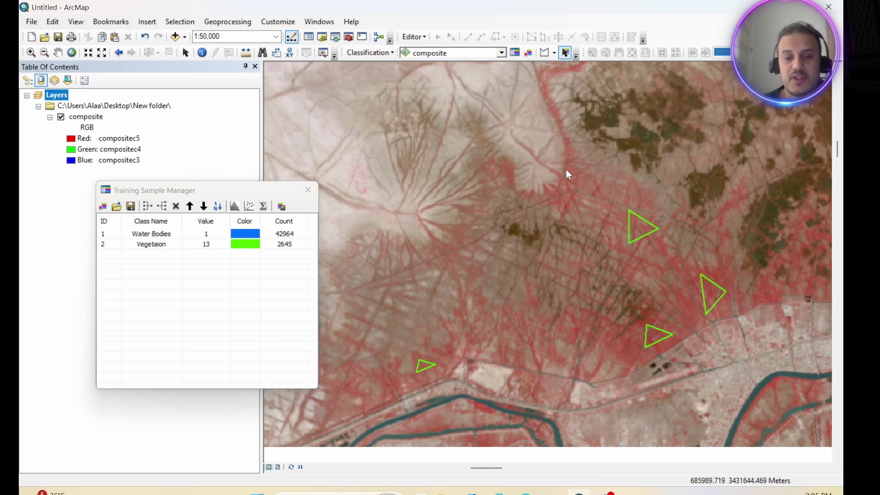
scroll(529, 241, "down", 2)
scroll(521, 232, "down", 7)
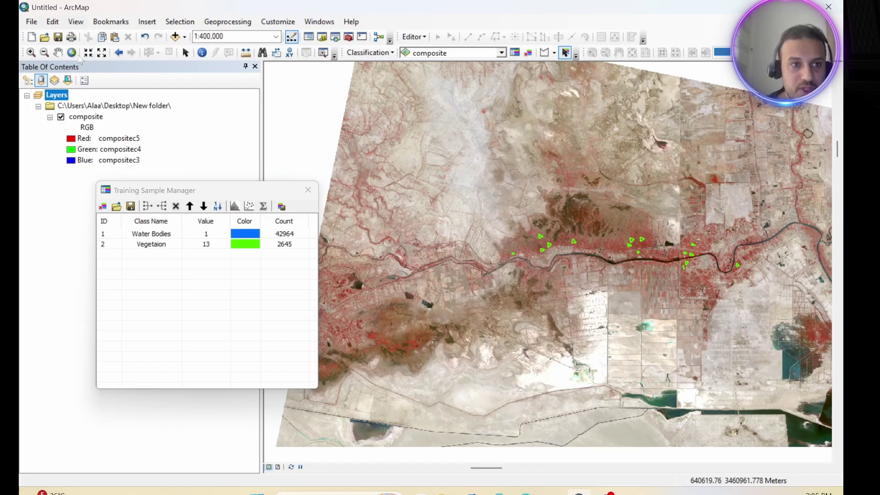
left_click(57, 53)
left_click_drag(506, 293, 409, 125)
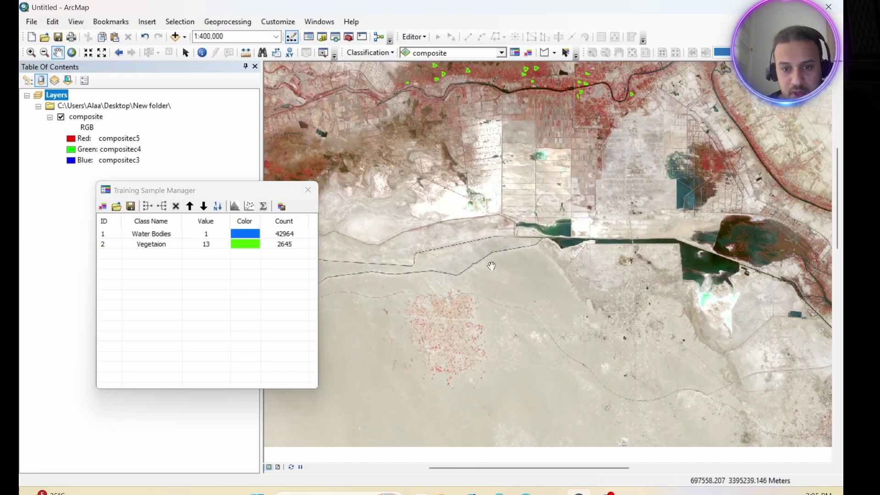
left_click_drag(477, 296, 514, 129)
left_click_drag(429, 268, 535, 243)
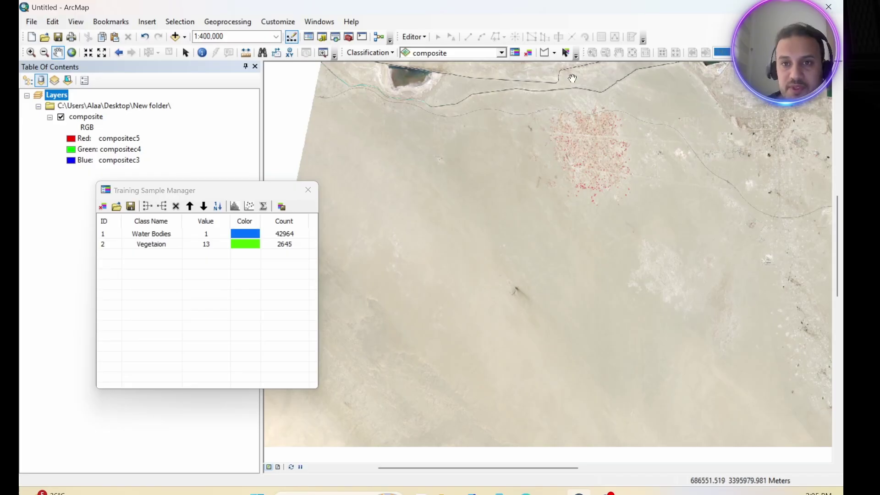
left_click(553, 53)
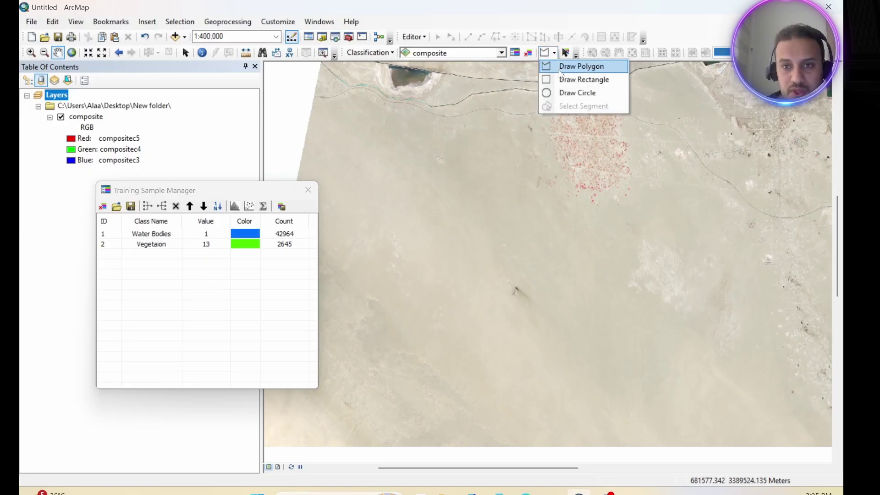
left_click(573, 66)
left_click(430, 209)
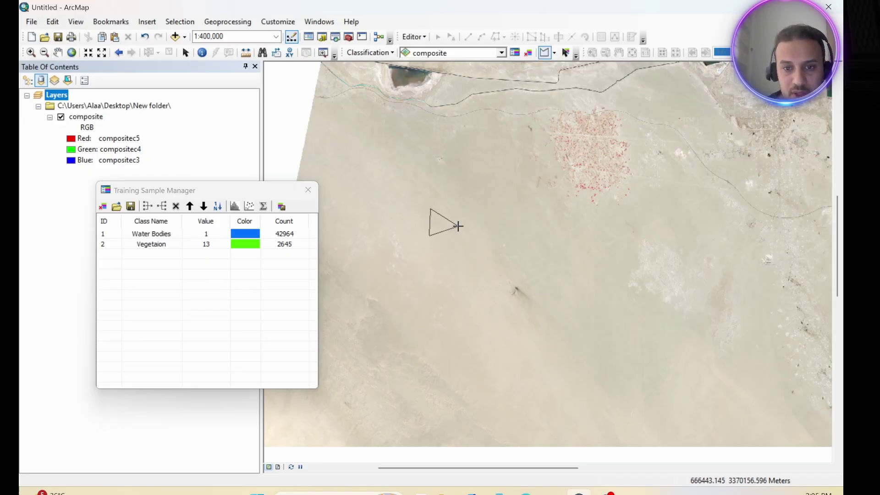
double_click(458, 225)
Draw two more triangular desert samples in a line south-southeast of the first, west and southwest of the small dark spot
left_click(450, 281)
left_click(453, 263)
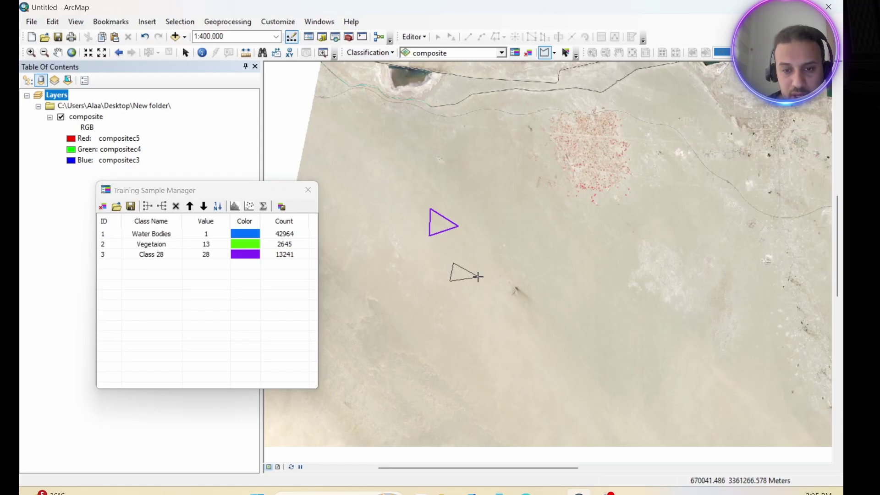
double_click(478, 277)
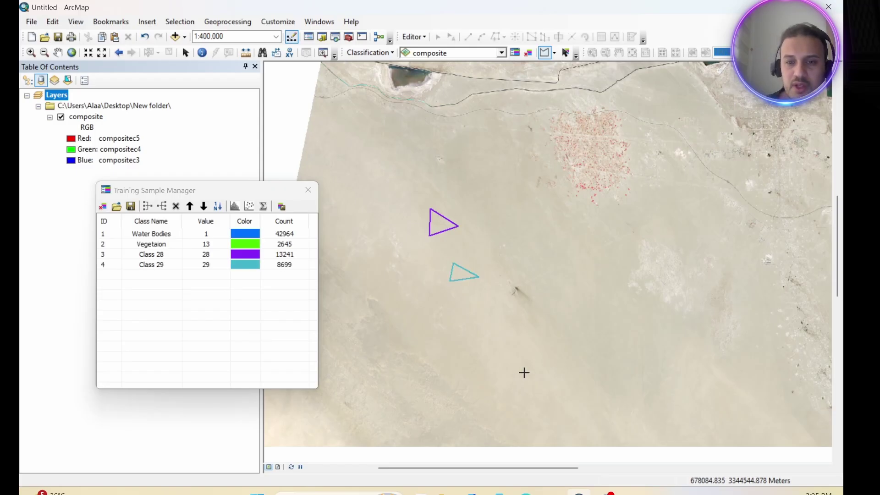
left_click(478, 355)
left_click(481, 324)
double_click(514, 350)
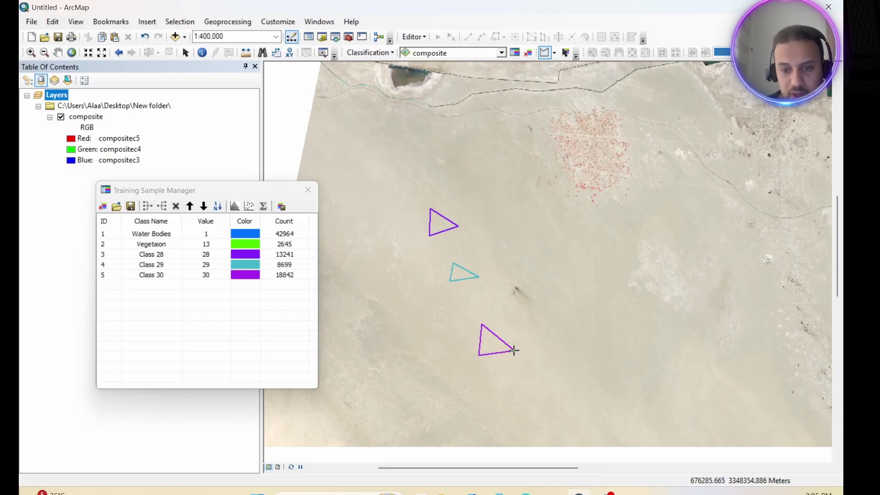
left_click(514, 351)
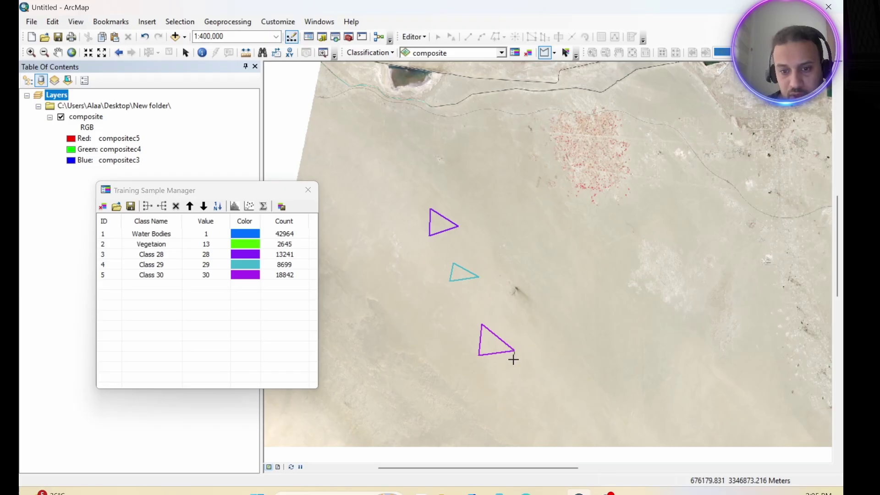
Draw a triangular desert sample southeast of the small dark spot in the open desert
left_click(572, 341)
left_click(573, 306)
double_click(604, 340)
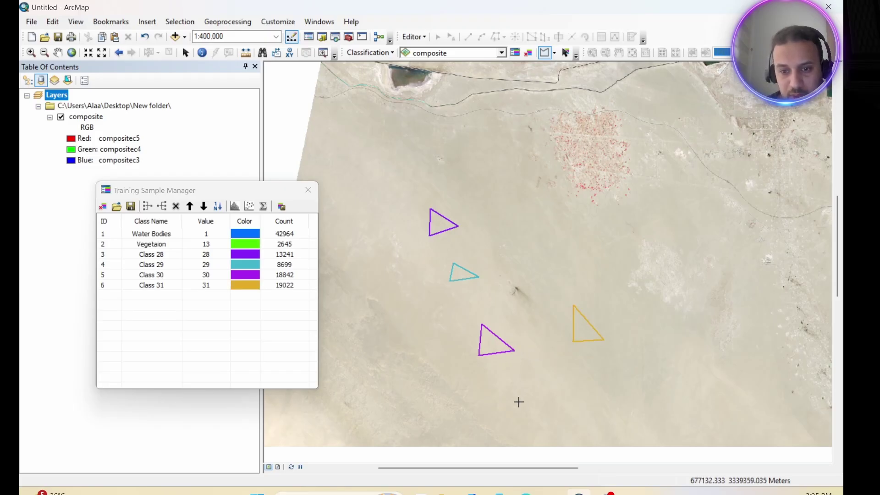
Draw a large triangular desert sample on the bright sand in the southwest of the satellite image
scroll(508, 380, "up", 3)
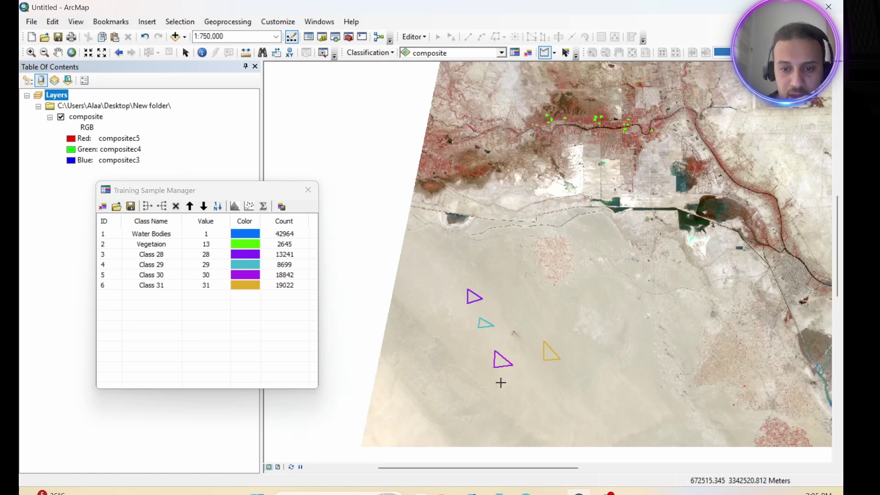
scroll(501, 382, "up", 2)
left_click(430, 435)
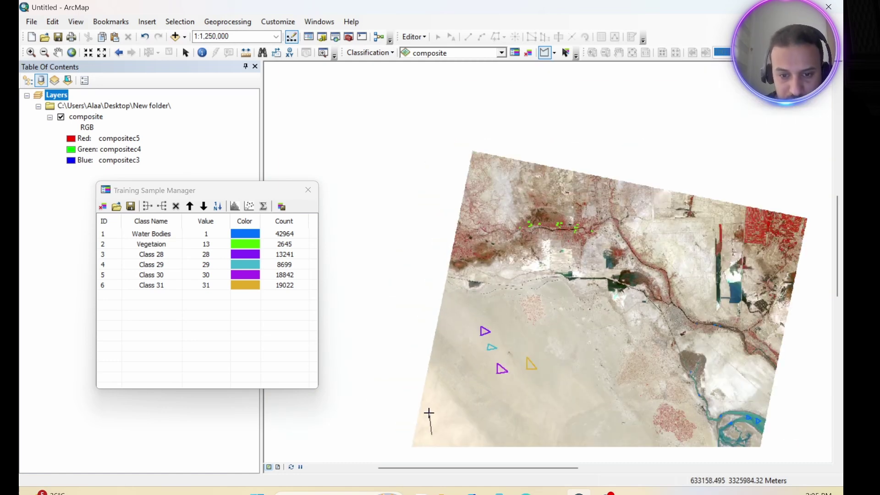
left_click(431, 411)
double_click(454, 428)
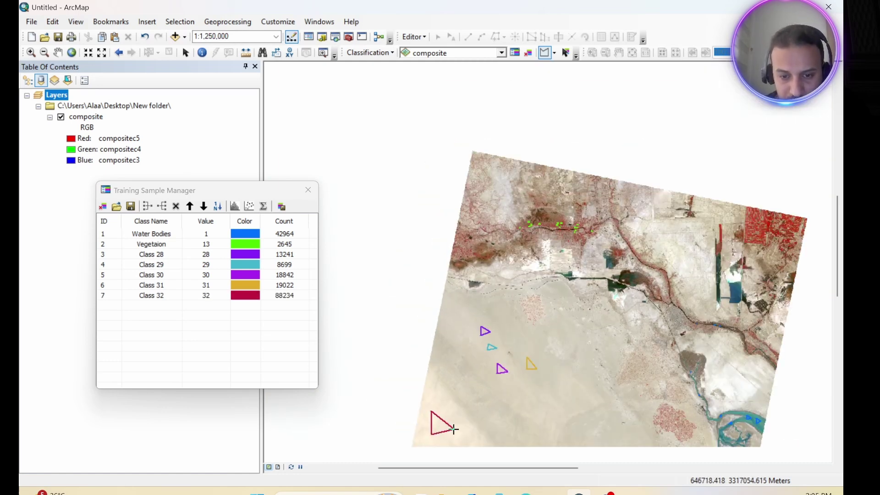
Draw two desert samples southeast of the existing group: a tall, narrow triangle and a smaller triangle just east of it
left_click(547, 372)
left_click(545, 407)
double_click(563, 400)
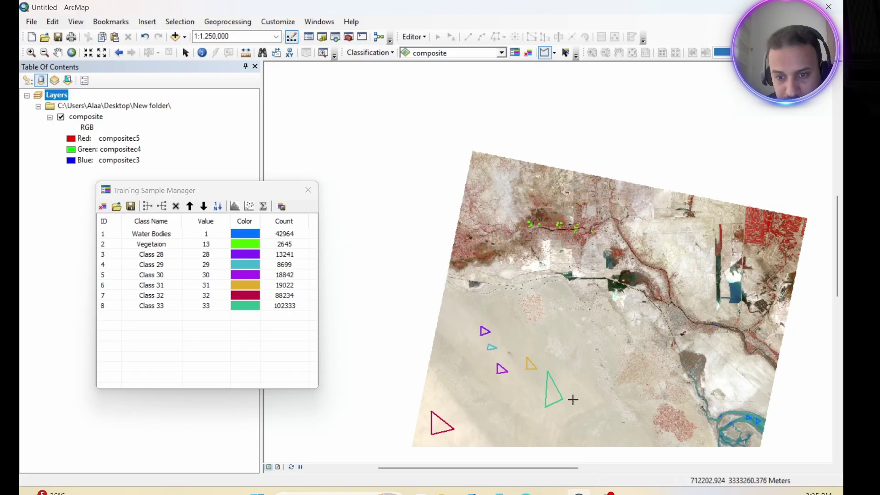
left_click(575, 386)
left_click(573, 402)
double_click(590, 393)
Draw a narrow triangular desert sample west of the tall triangle and another at the desert's northwest edge
left_click(518, 402)
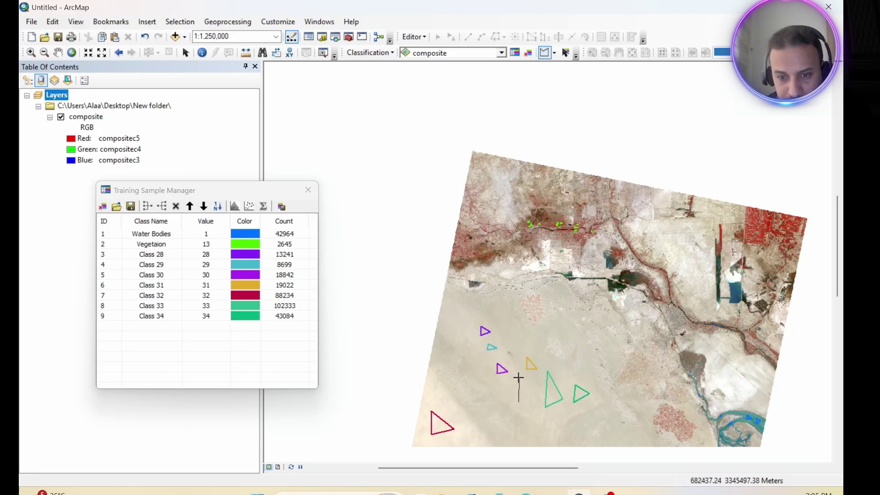
left_click(520, 374)
double_click(532, 392)
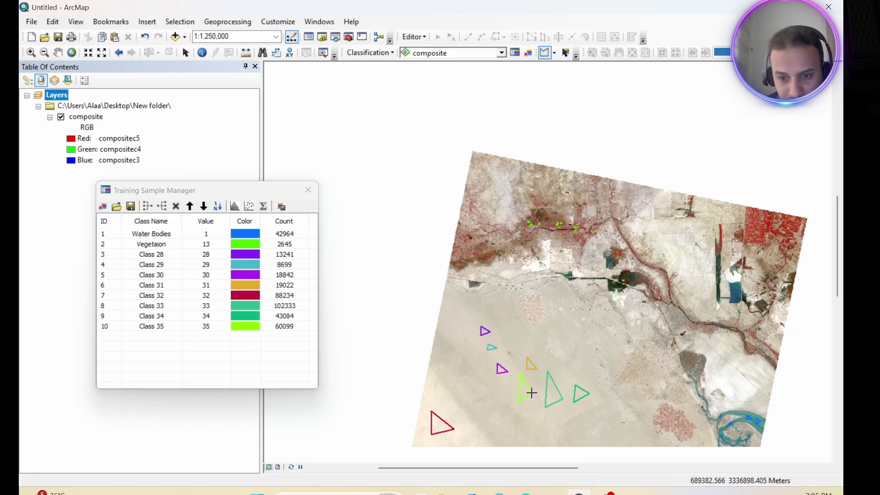
left_click(462, 308)
left_click(460, 323)
double_click(480, 316)
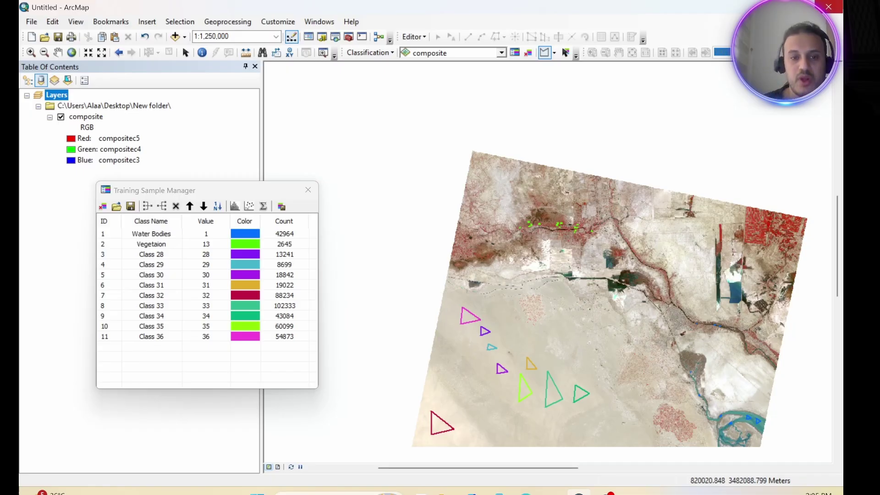
Merge the training samples Class 28 through Class 36 into a single class
left_click(100, 254)
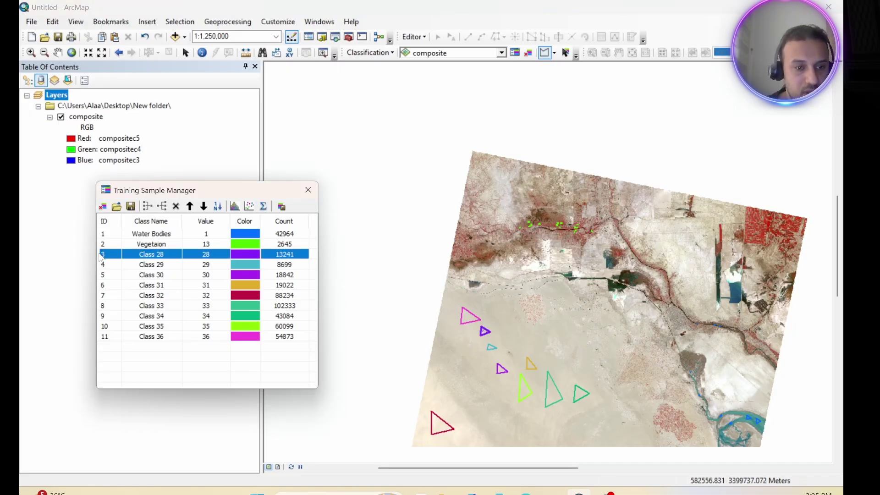
left_click(105, 338, "shift")
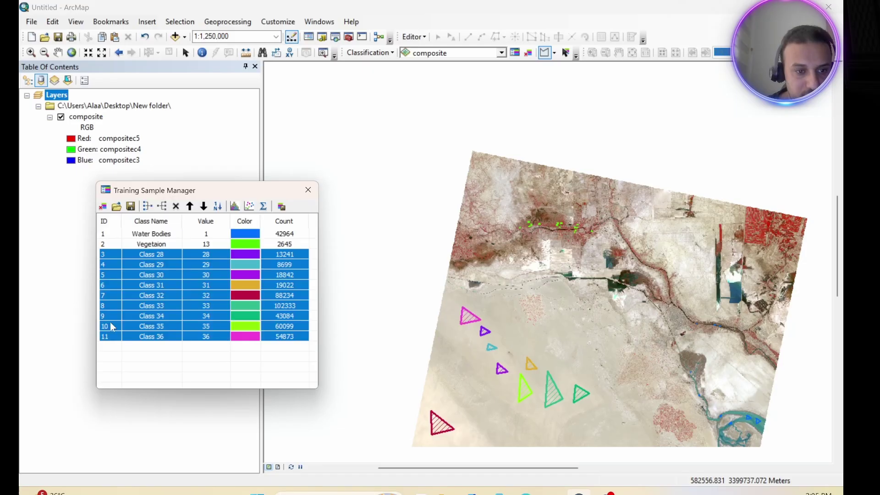
left_click(147, 206)
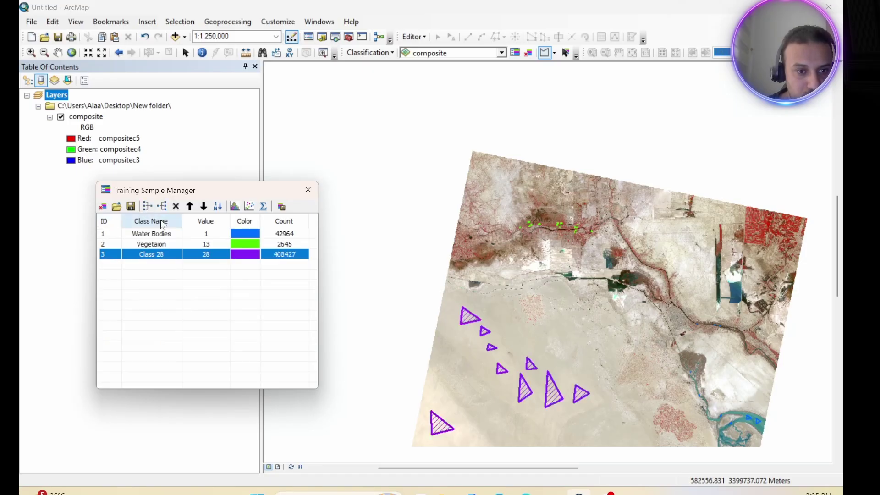
Rename the merged class "Desert" and set its color to dark olive yellow
double_click(167, 254)
left_click_drag(167, 255, 137, 256)
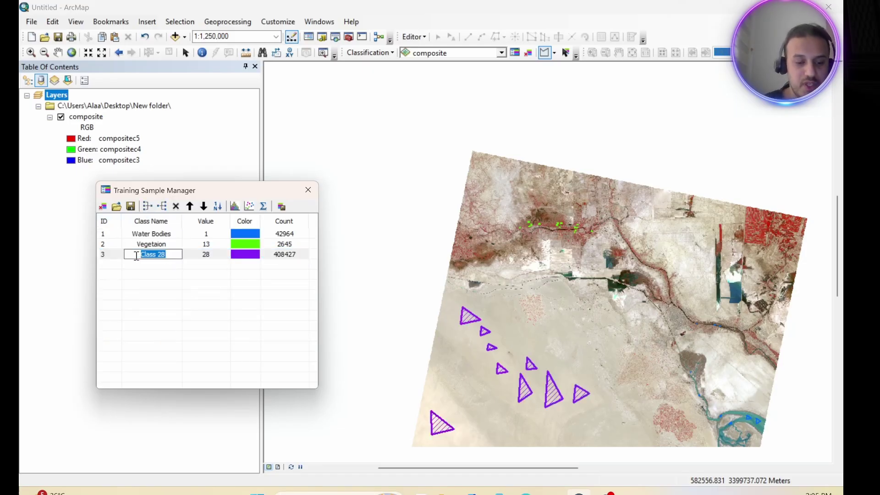
type("Desert")
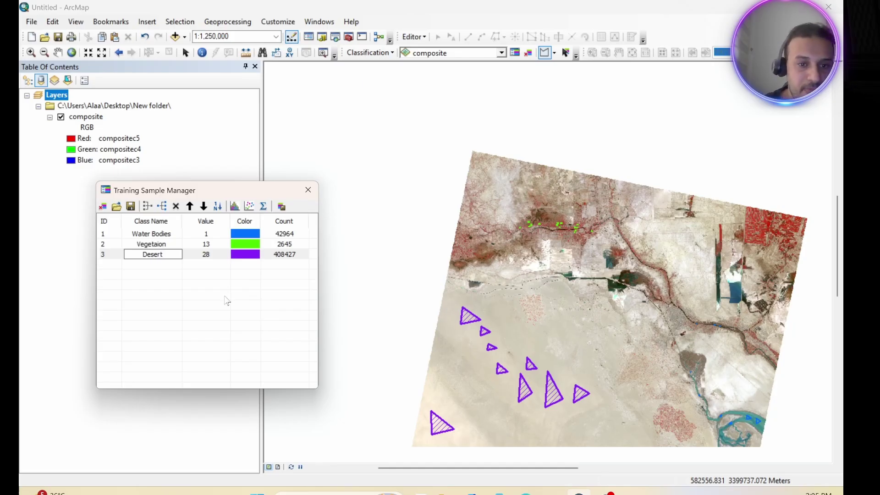
left_click(265, 312)
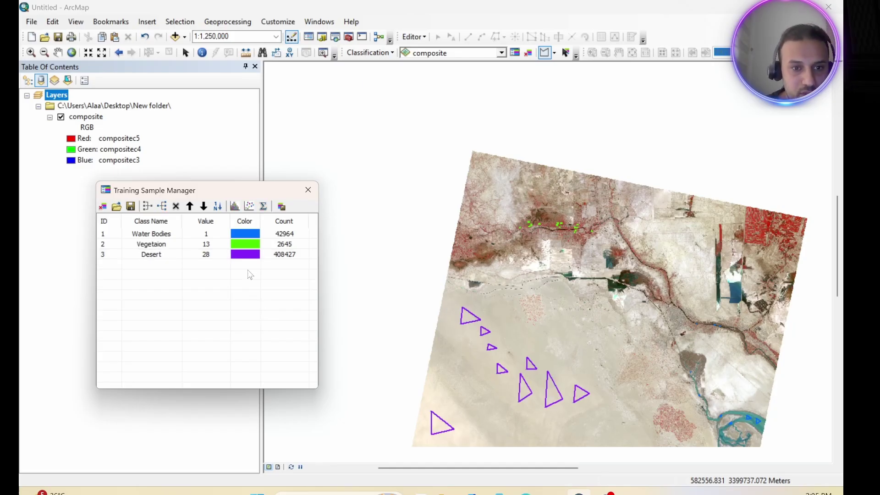
left_click(246, 255)
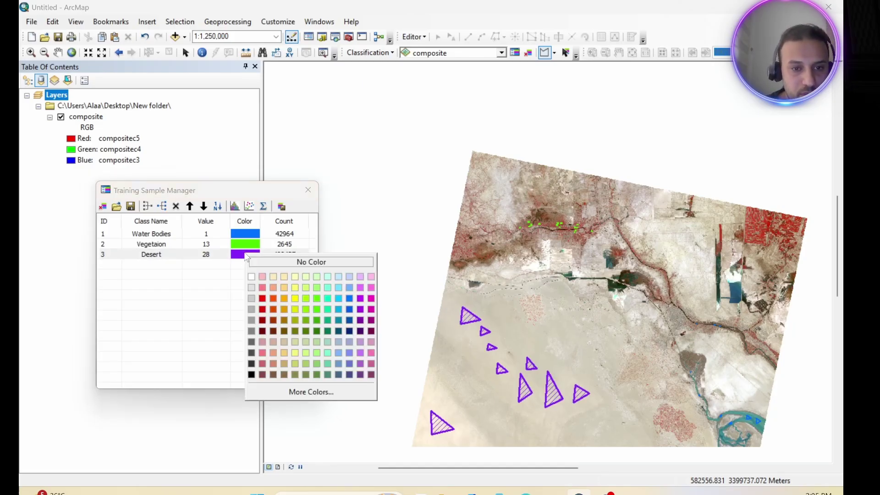
left_click(296, 320)
left_click(233, 302)
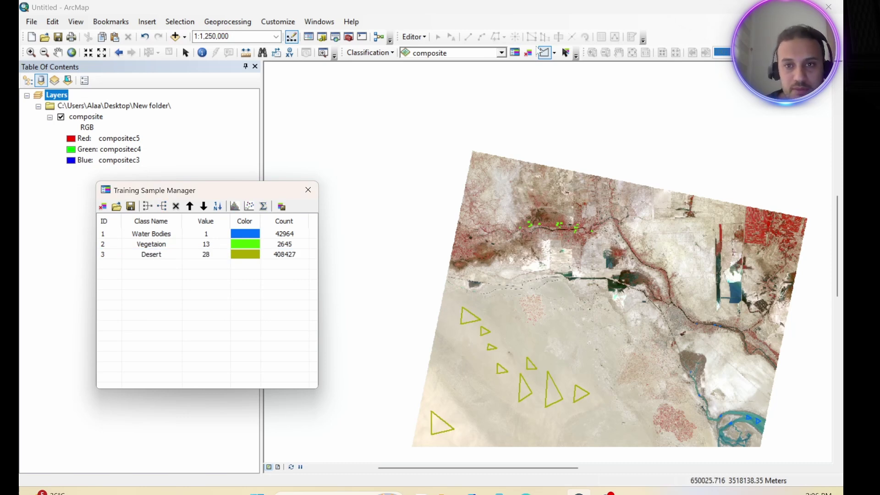
Draw a small triangular polygon sample on the gray built-up blocks in the northern part of the city, southwest of the river
left_click(565, 53)
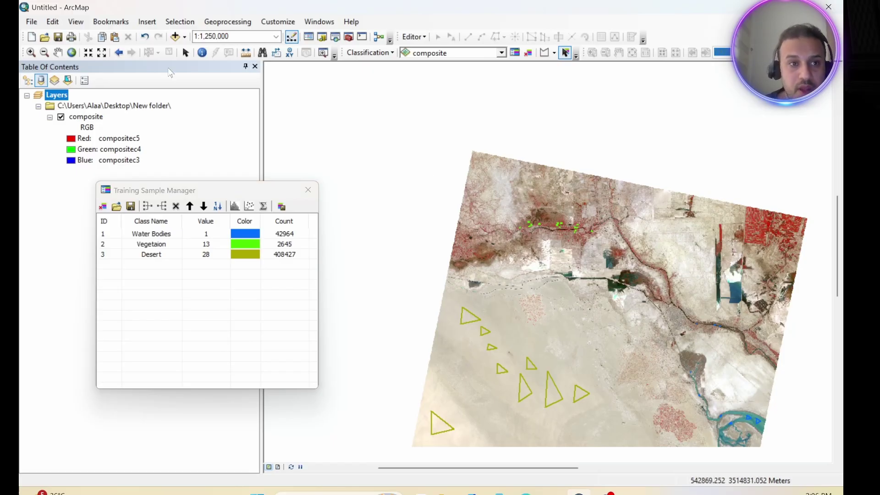
left_click(58, 52)
left_click_drag(679, 310, 571, 203)
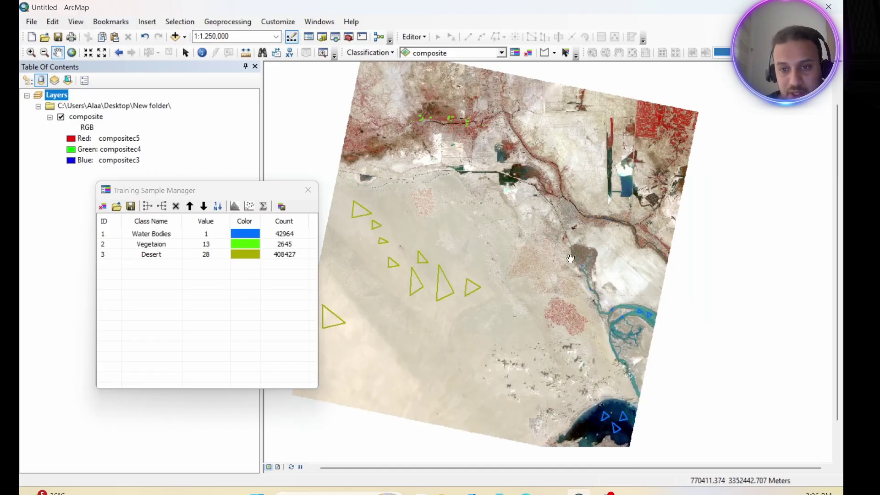
scroll(532, 243, "up", 2)
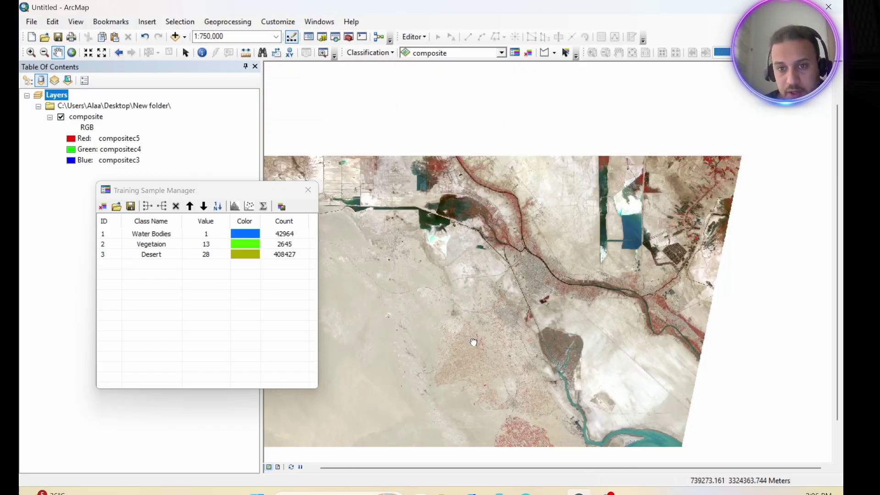
scroll(509, 280, "up", 2)
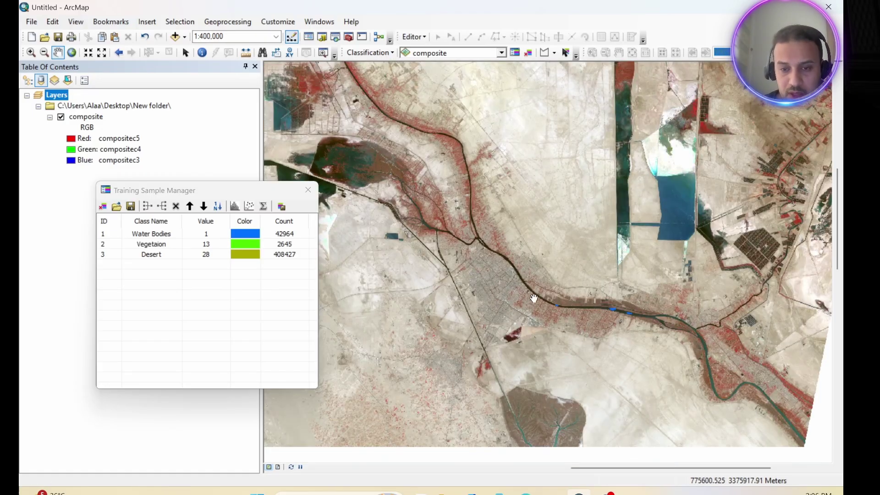
scroll(481, 303, "up", 4)
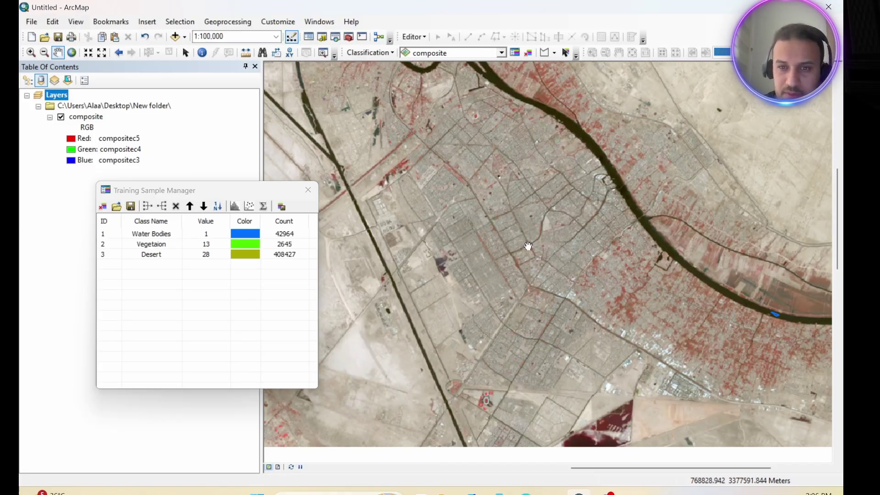
left_click_drag(537, 215, 517, 263)
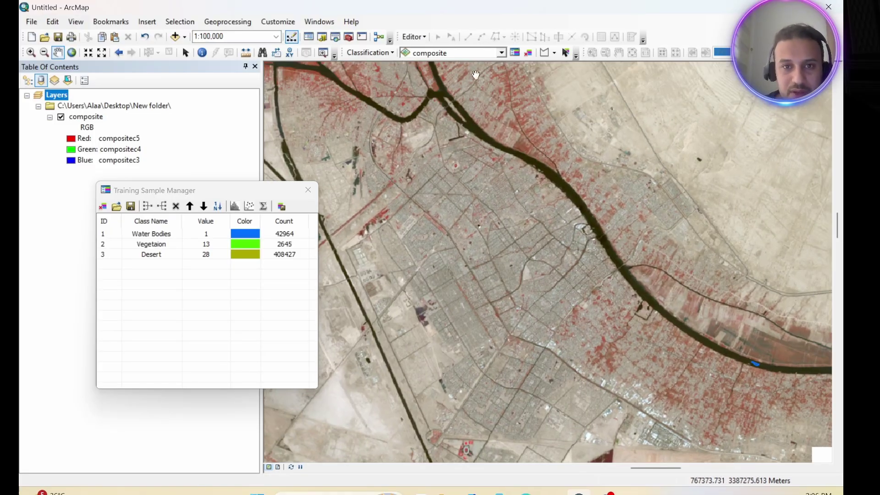
left_click(555, 53)
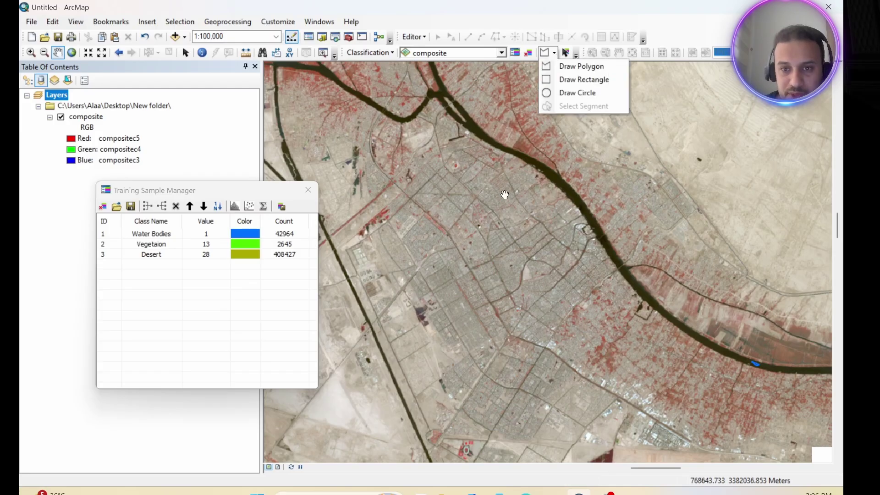
left_click(576, 93)
left_click(479, 197)
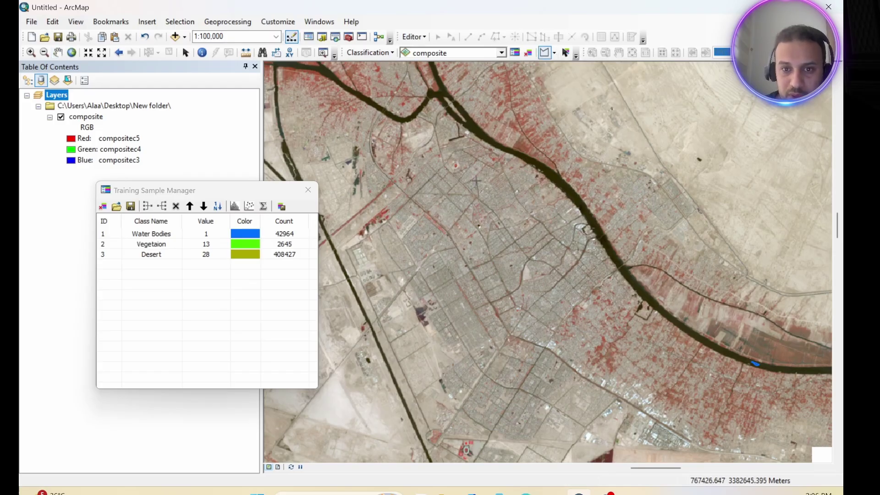
left_click(477, 179)
double_click(498, 188)
Draw three triangular urban samples on the gray city blocks: one southeast of the first urban sample and two successively farther south through the city center
left_click(523, 228)
left_click(517, 207)
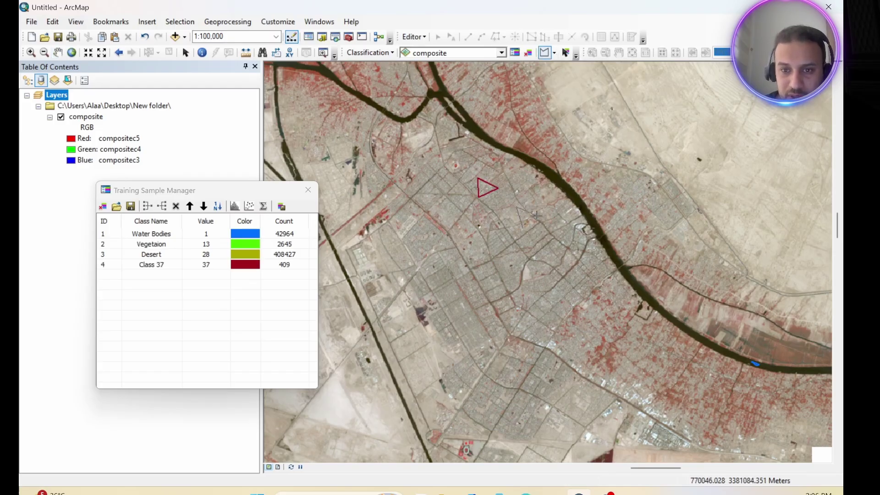
double_click(536, 215)
left_click(486, 257)
left_click(493, 235)
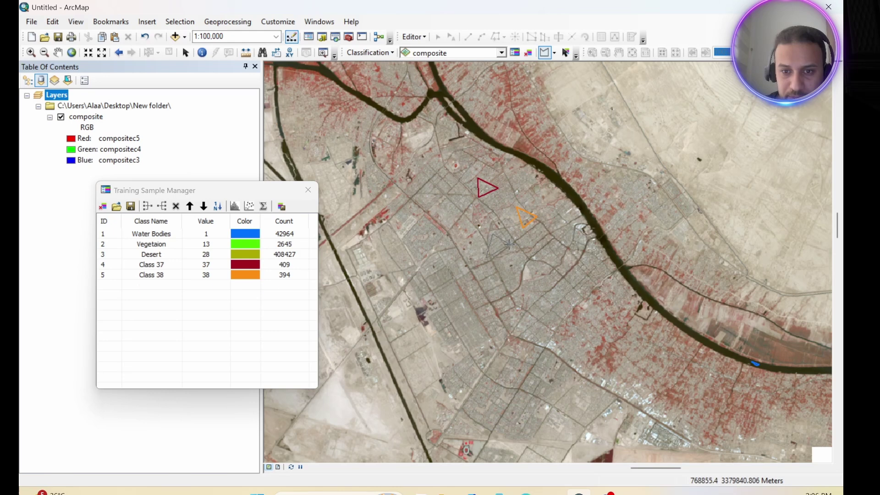
double_click(509, 245)
left_click(483, 269)
left_click(491, 291)
double_click(498, 278)
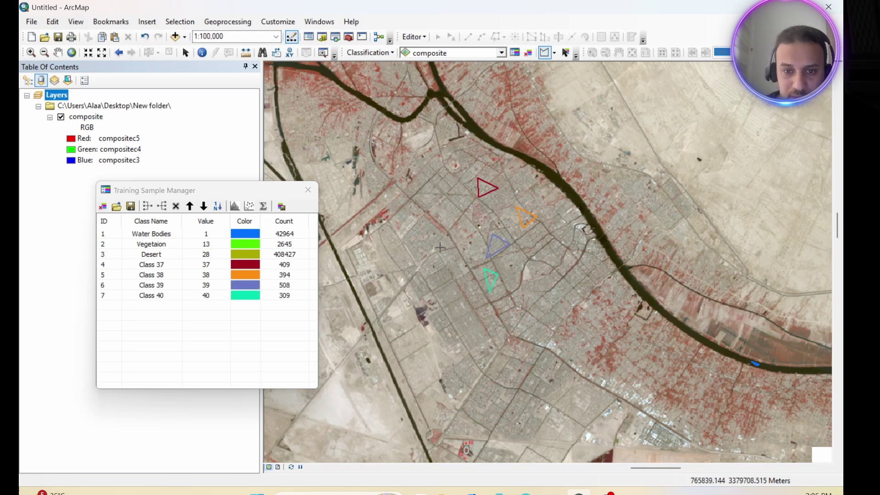
Draw a wide and a narrow triangular urban sample on the northwestern city blocks, plus a small one on the eastern blocks west of the river
left_click(431, 243)
left_click(422, 222)
double_click(452, 234)
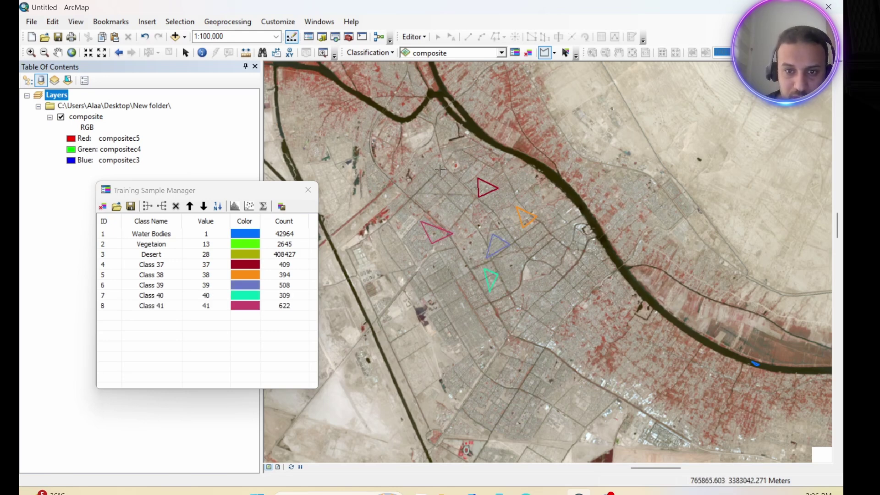
double_click(453, 181)
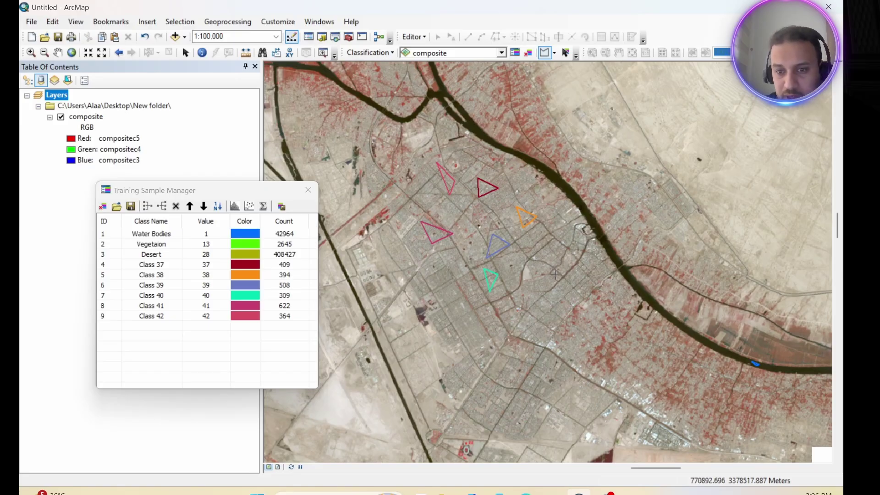
left_click(558, 297)
left_click(567, 281)
double_click(574, 284)
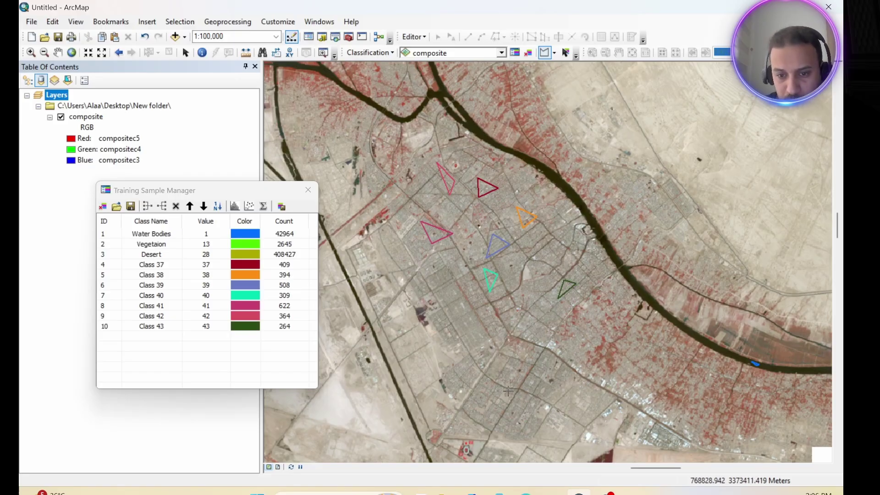
Draw four small triangular urban samples spread across the gray built-up blocks in the southern part of the city
left_click(486, 402)
left_click(480, 384)
double_click(494, 388)
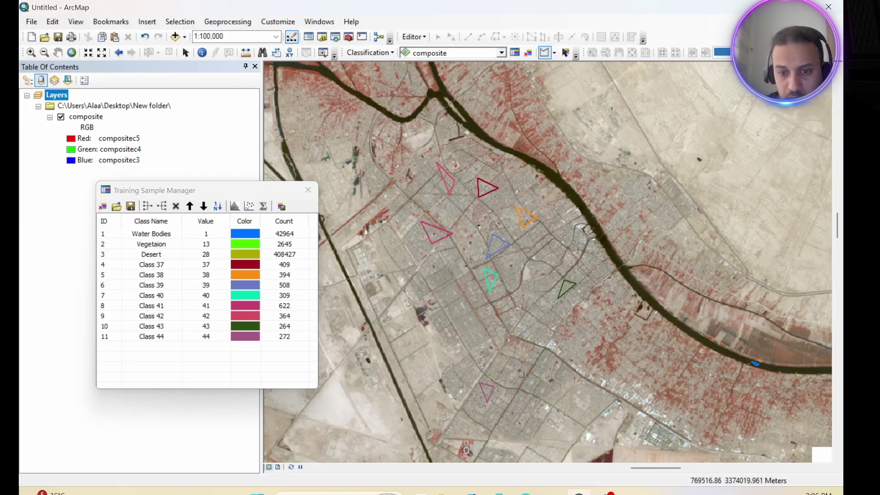
double_click(530, 362)
left_click(558, 389)
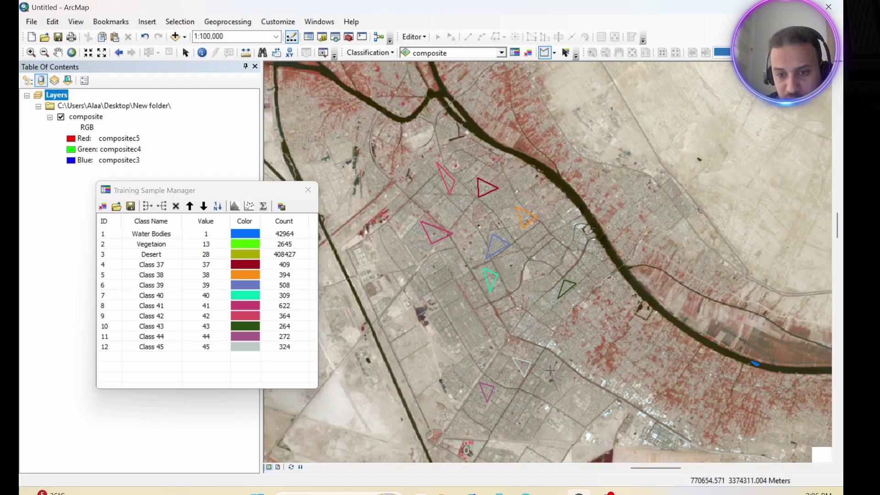
left_click(550, 370)
double_click(572, 379)
left_click(521, 424)
left_click(523, 401)
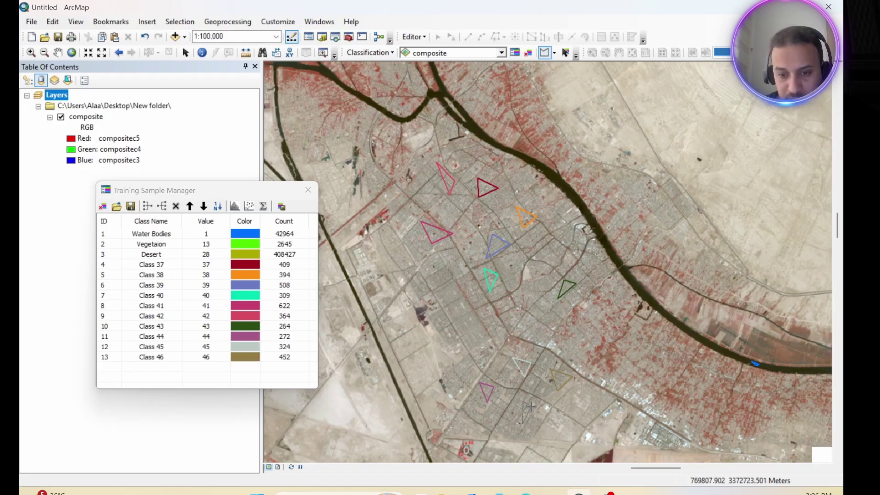
double_click(534, 411)
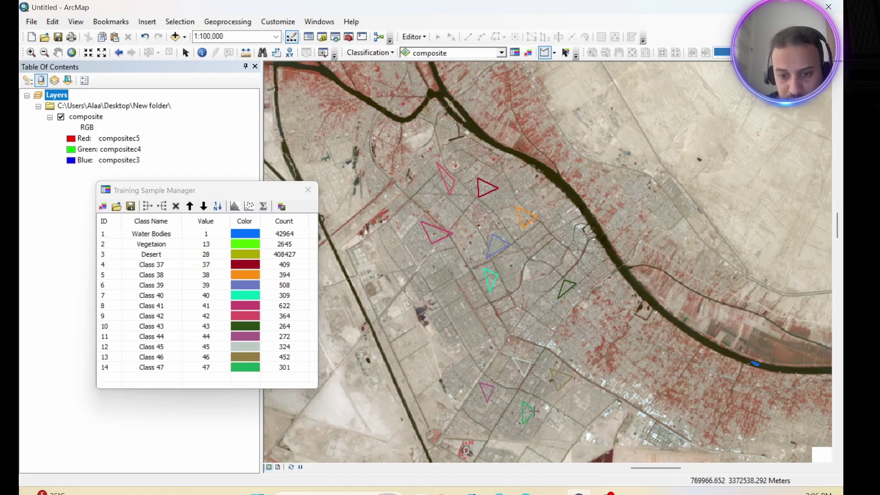
Draw two triangular urban samples on the west-central city blocks, one just northwest of the other
left_click(465, 307)
left_click(467, 329)
double_click(481, 328)
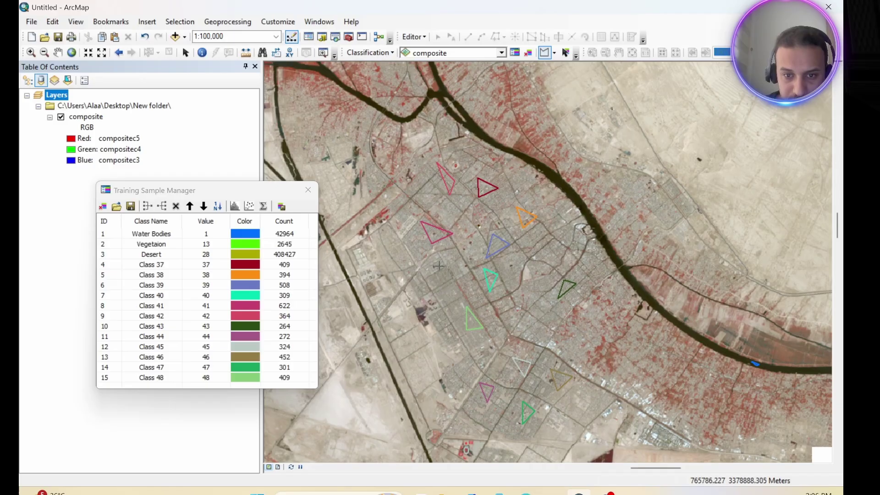
double_click(457, 289)
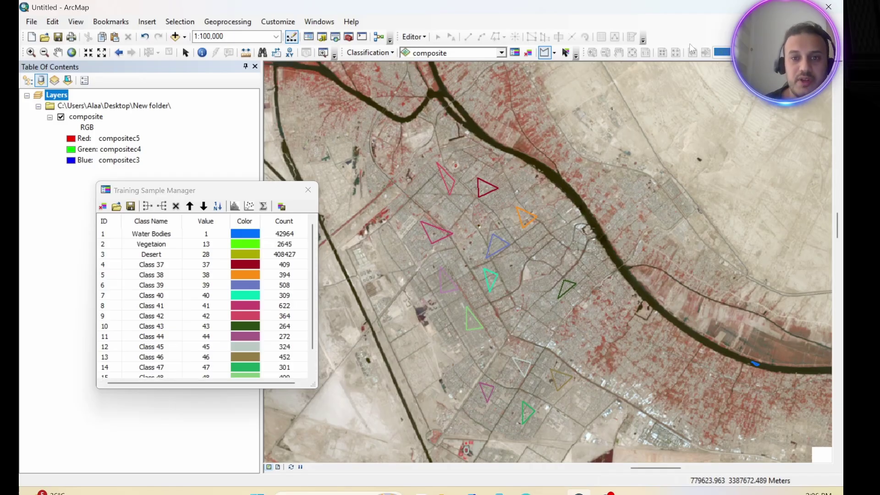
Draw two small adjacent triangular urban samples on the built-up area northeast of the river
left_click(651, 196)
left_click(666, 203)
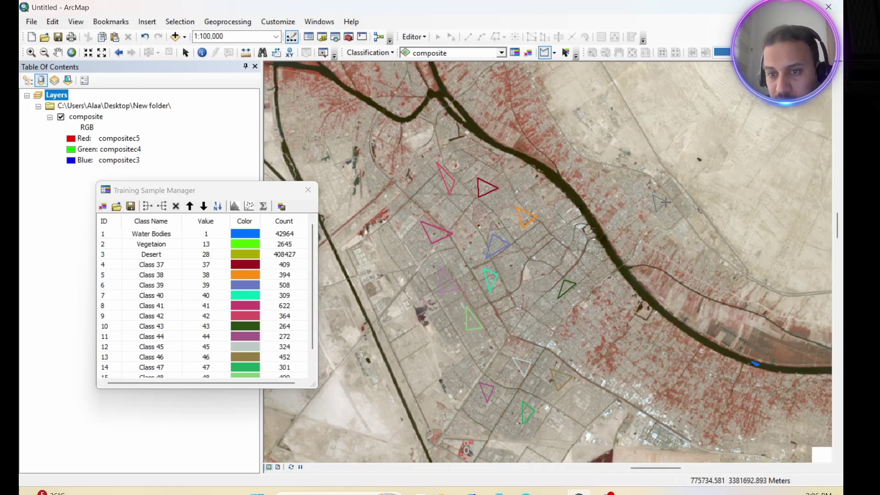
double_click(659, 211)
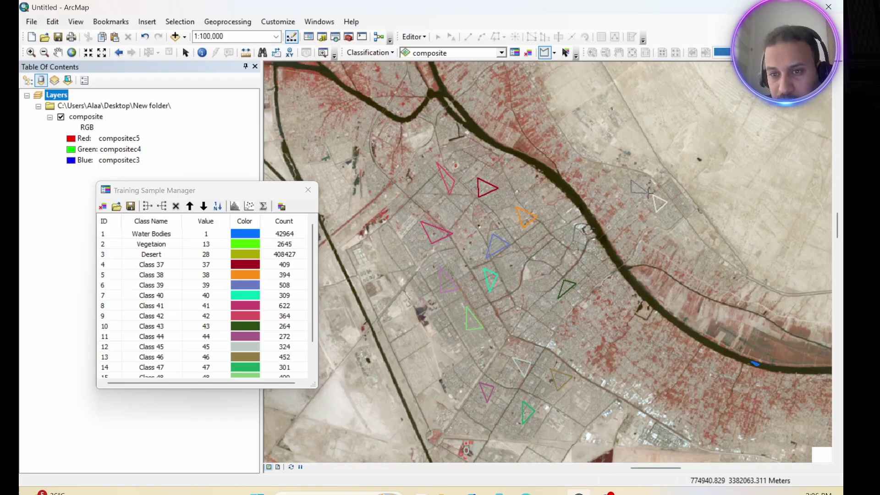
Merge the training samples Class 37 through Class 51 into a single class
left_click(121, 265)
scroll(312, 275, "down", 2)
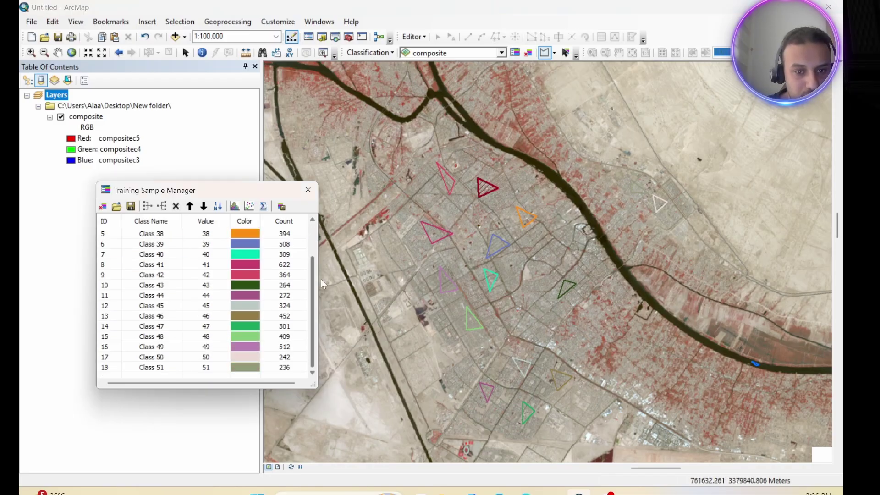
left_click(106, 367, "shift")
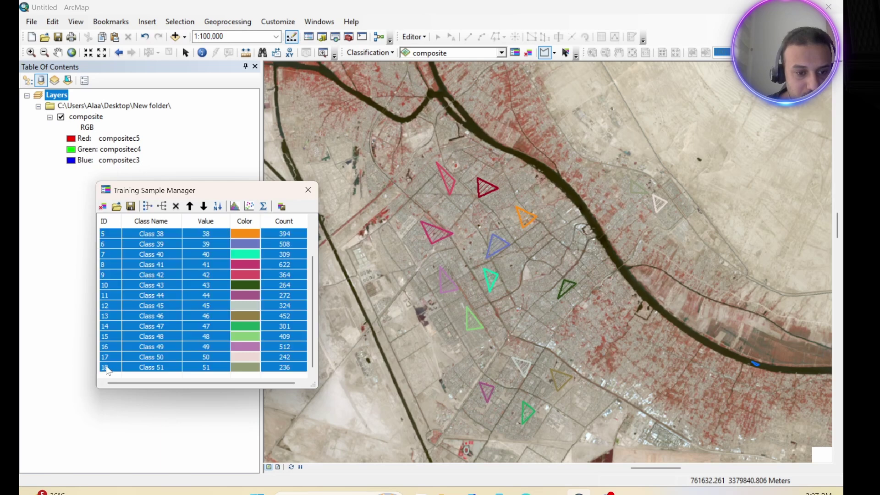
left_click(147, 206)
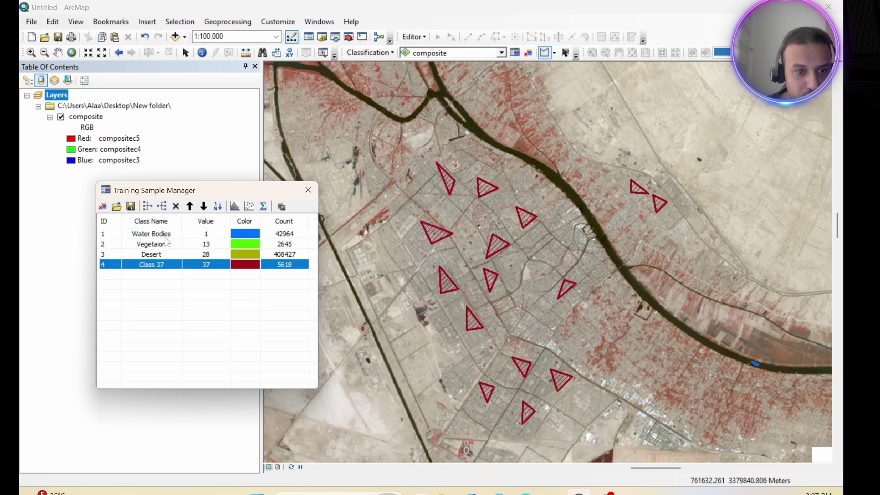
Rename the merged urban class "Urban Area"
left_click(165, 265)
left_click_drag(165, 265, 131, 265)
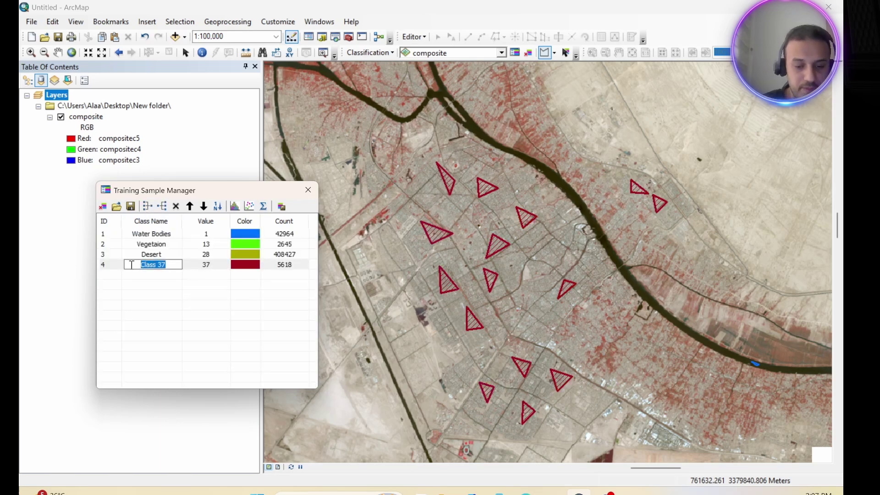
type("Y")
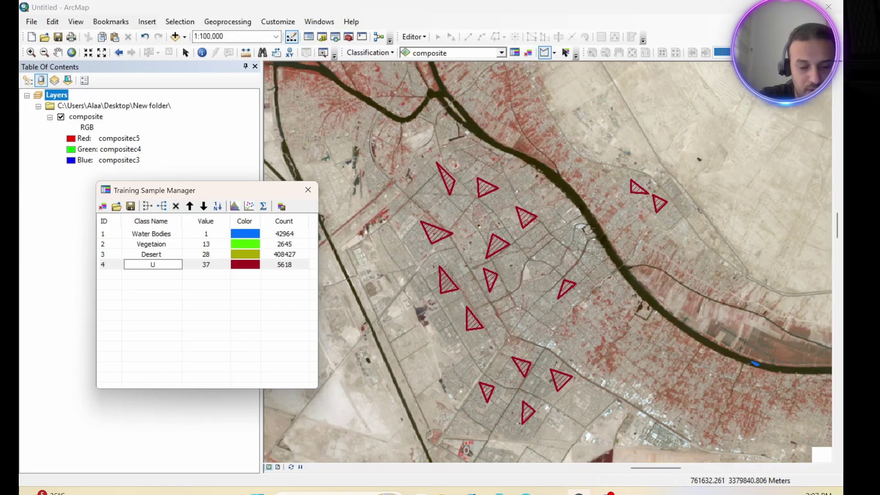
type("rban ")
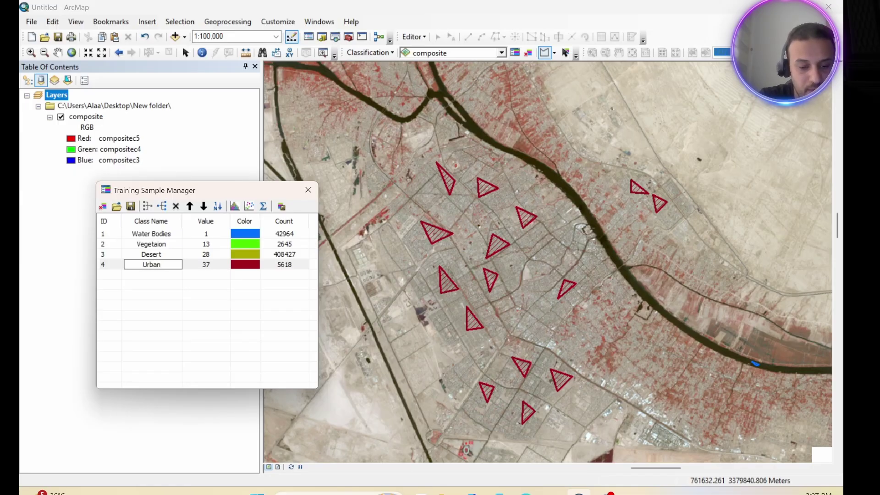
type("Area")
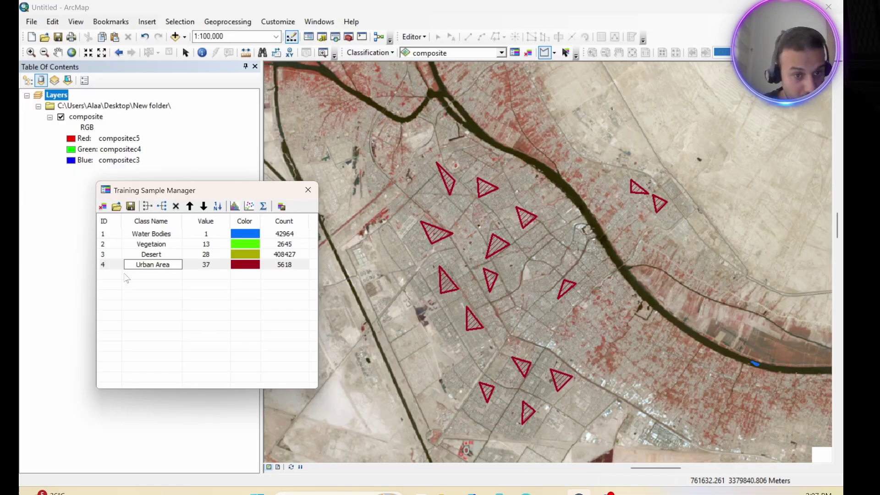
left_click(193, 316)
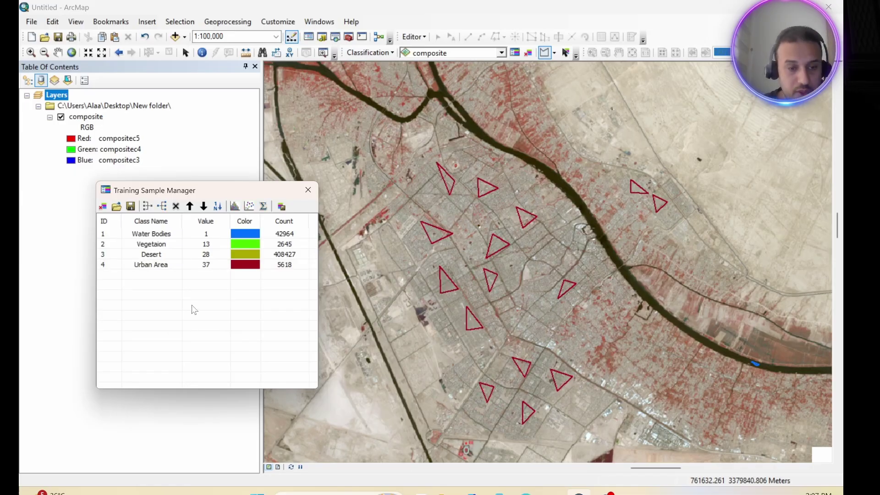
Draw a triangular training sample in the middle of the brown land between the branching teal channels south of the city
left_click(566, 53)
scroll(521, 374, "down", 2)
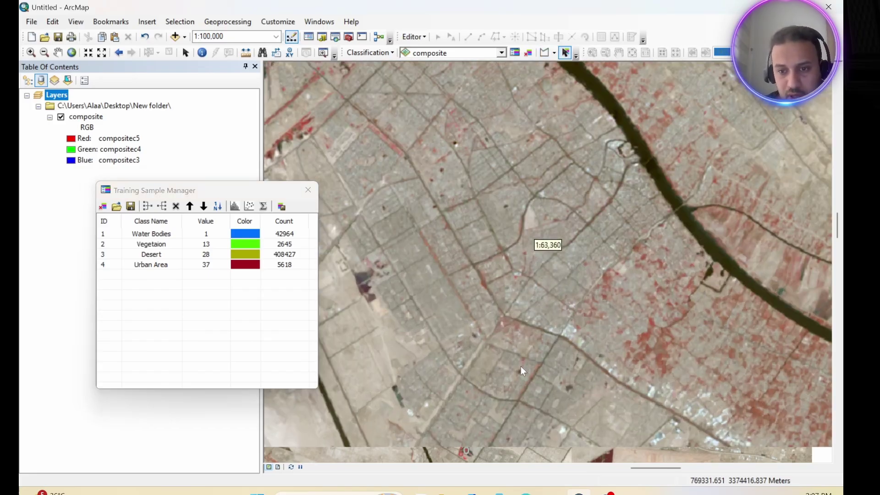
scroll(500, 346, "up", 3)
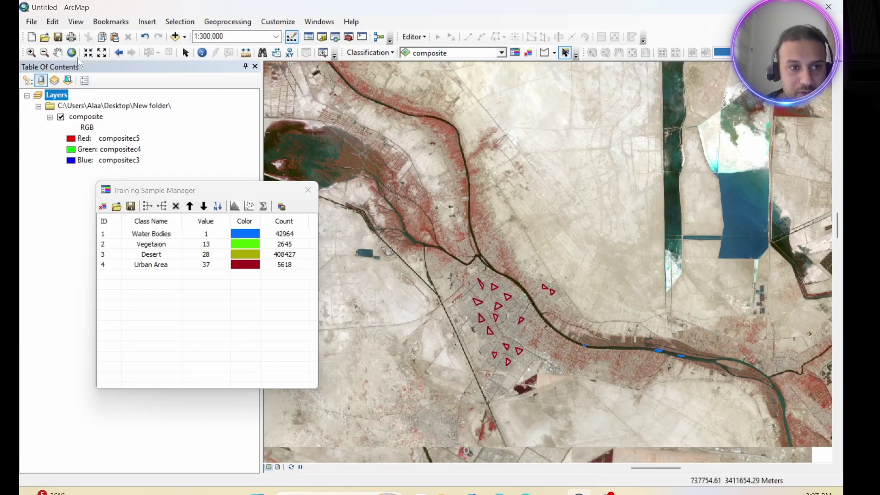
left_click(58, 53)
left_click_drag(545, 374, 418, 170)
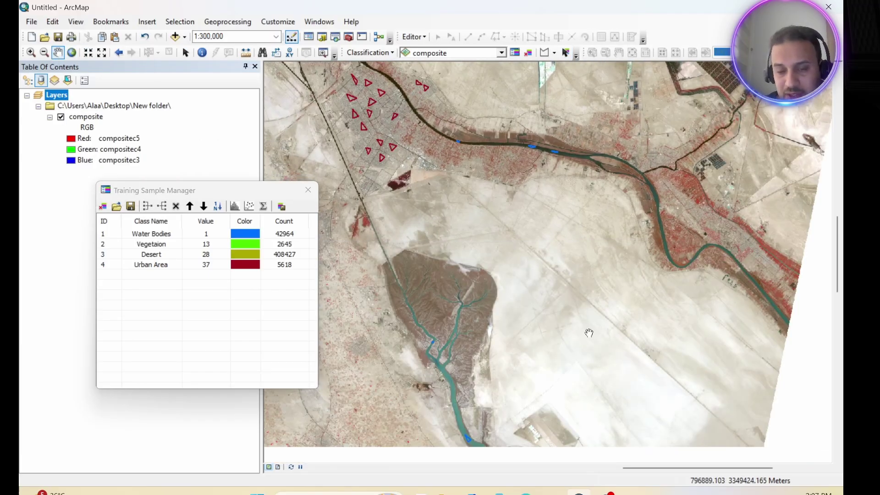
left_click_drag(589, 333, 514, 210)
left_click_drag(513, 308, 515, 220)
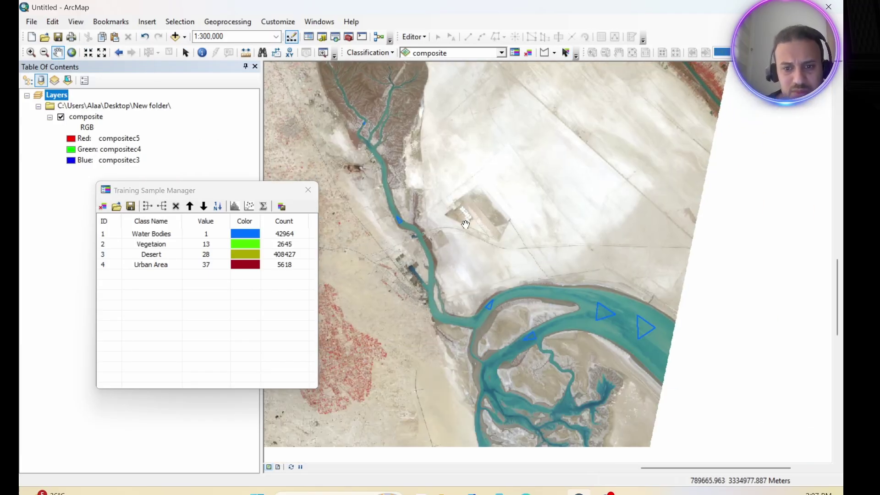
scroll(465, 225, "up", 2)
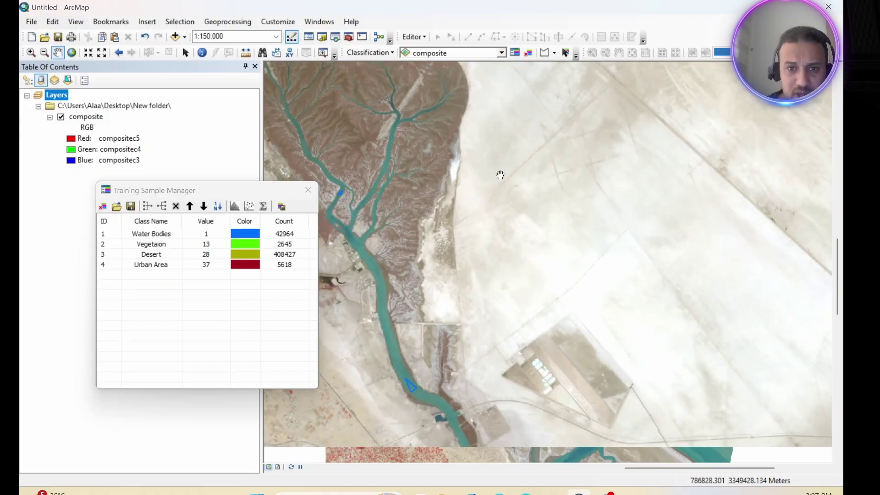
left_click_drag(500, 175, 644, 275)
scroll(514, 243, "up", 1)
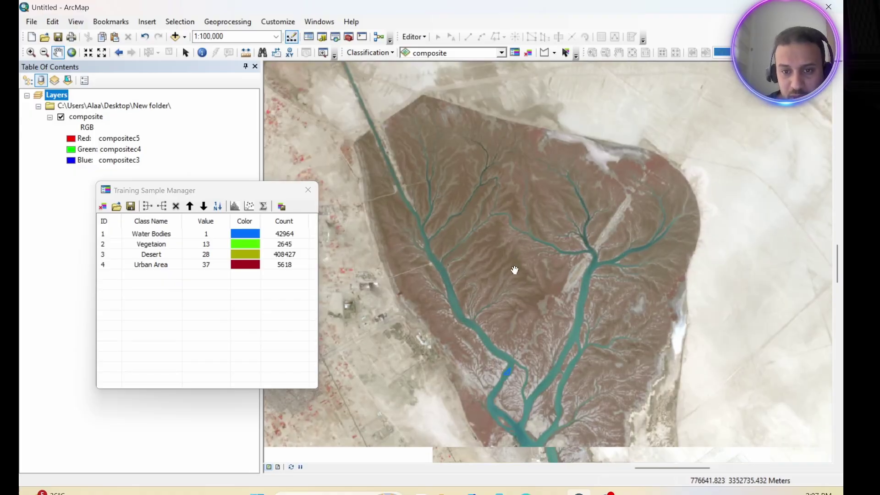
scroll(515, 270, "up", 1)
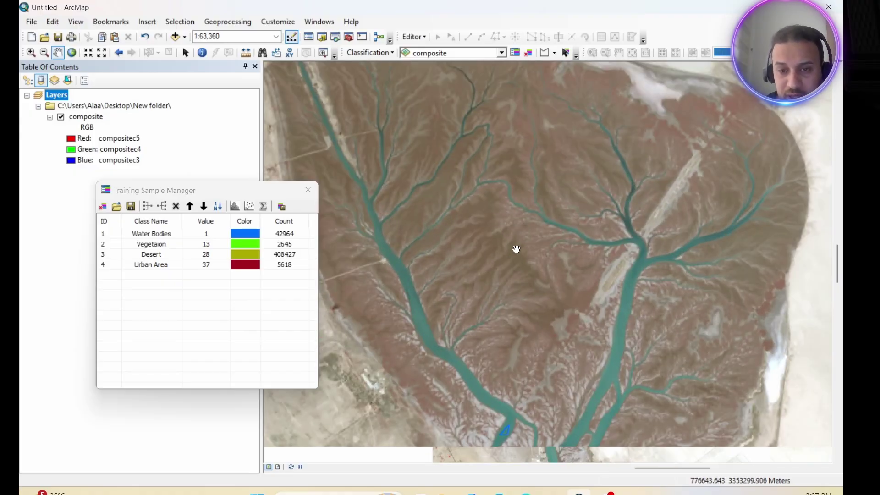
left_click(555, 55)
left_click(571, 68)
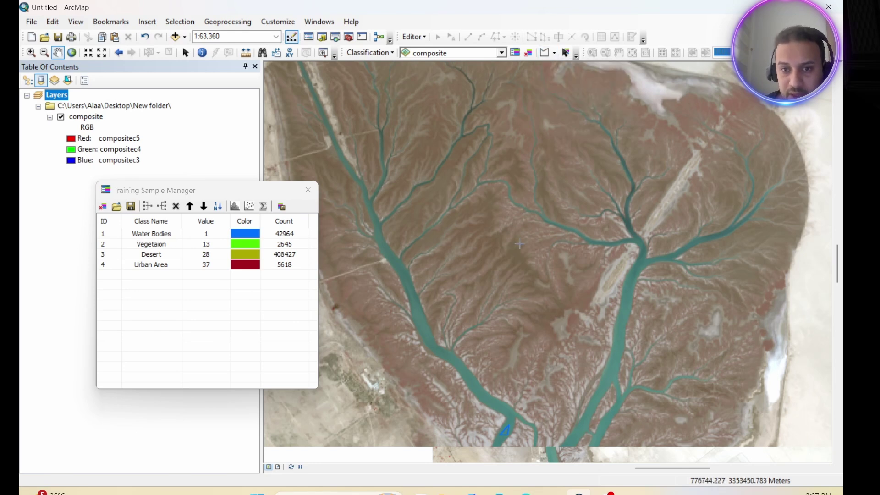
left_click(496, 265)
left_click(489, 232)
double_click(513, 250)
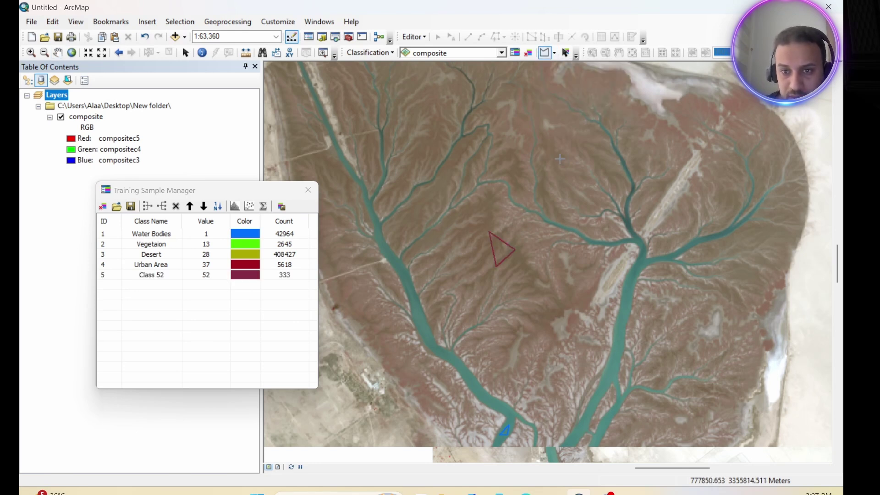
Draw four more triangular samples on the brown land: two in its northern part, one southeast of the central sample, and one west of the western channel
left_click(554, 133)
left_click(568, 146)
double_click(559, 158)
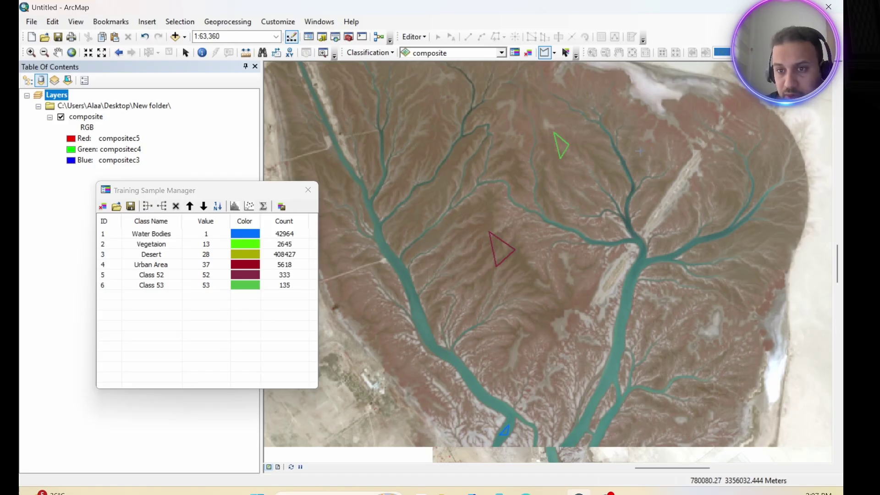
left_click(637, 127)
left_click(657, 143)
double_click(640, 151)
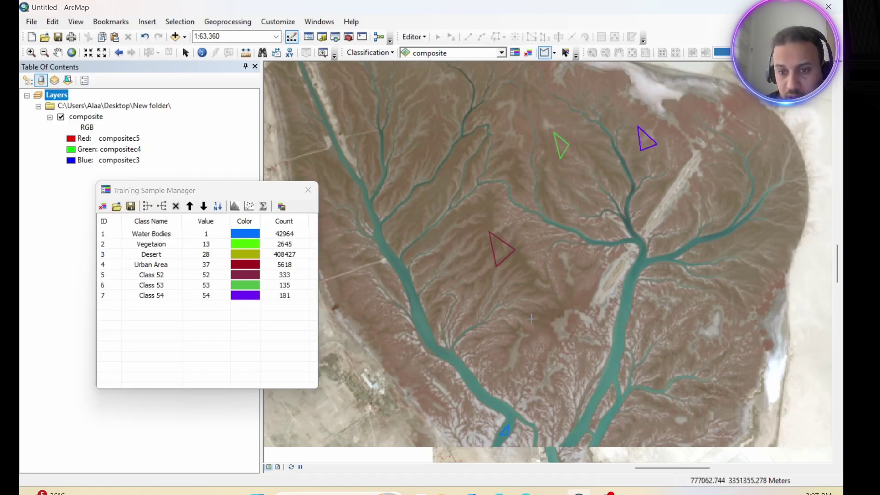
double_click(548, 319)
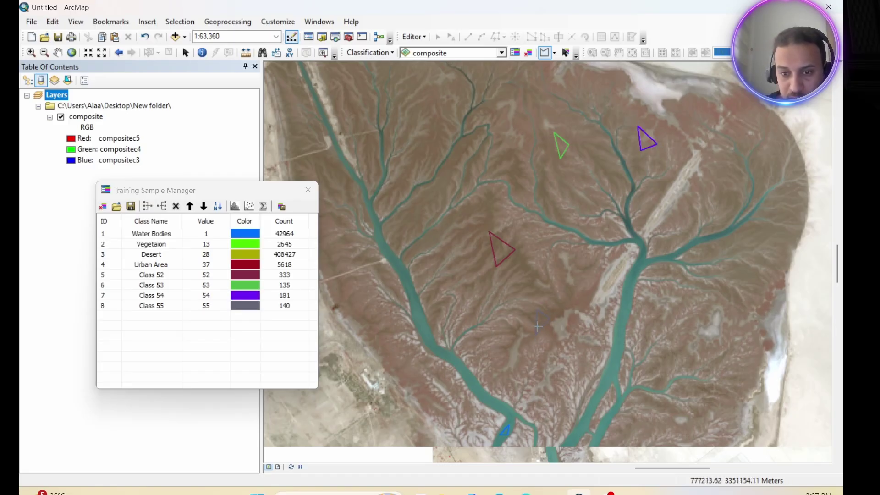
double_click(409, 334)
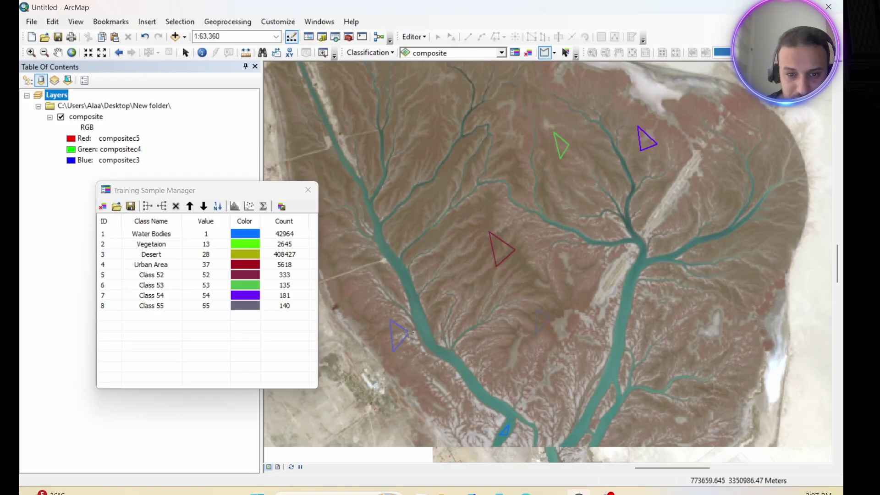
Draw a triangular training sample on the northwestern edge of the brown land, west of the western teal channel
left_click(326, 185)
left_click(316, 152)
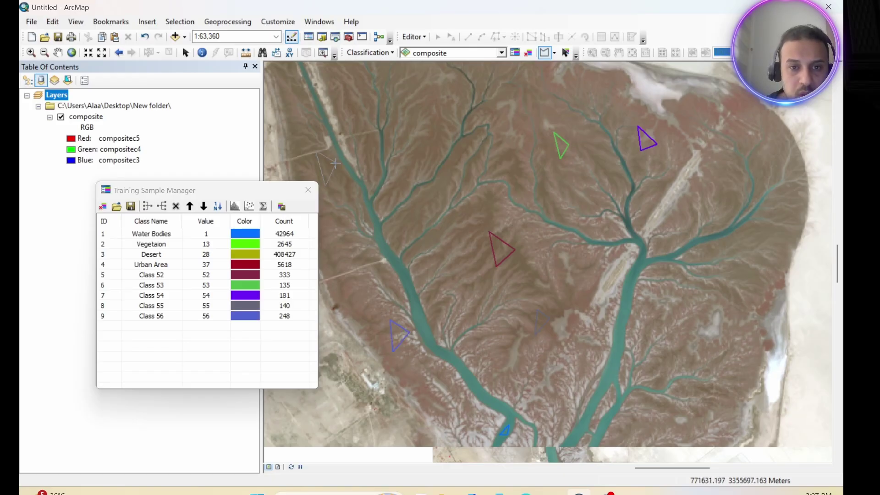
double_click(337, 164)
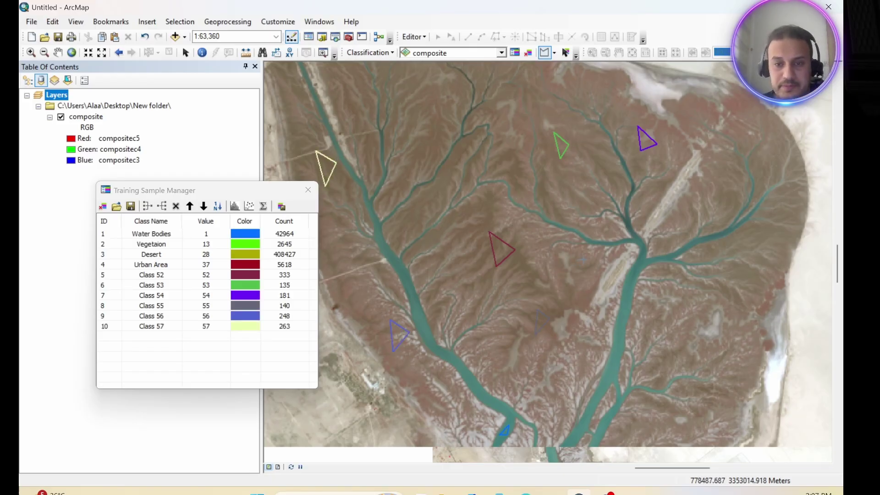
Draw two triangular training samples on the brown mudbanks at the river bend farther south, one on the island's northwest shore and one on the west bank
scroll(582, 259, "up", 3)
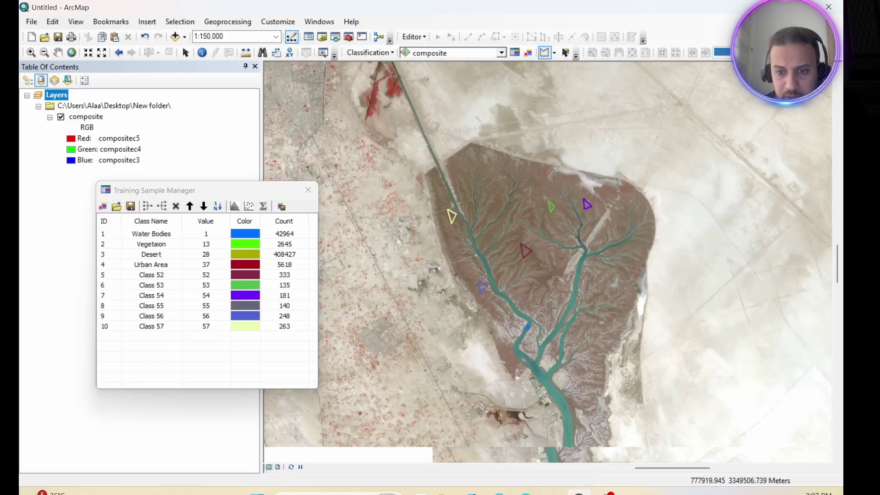
key("Down")
scroll(532, 313, "down", 3)
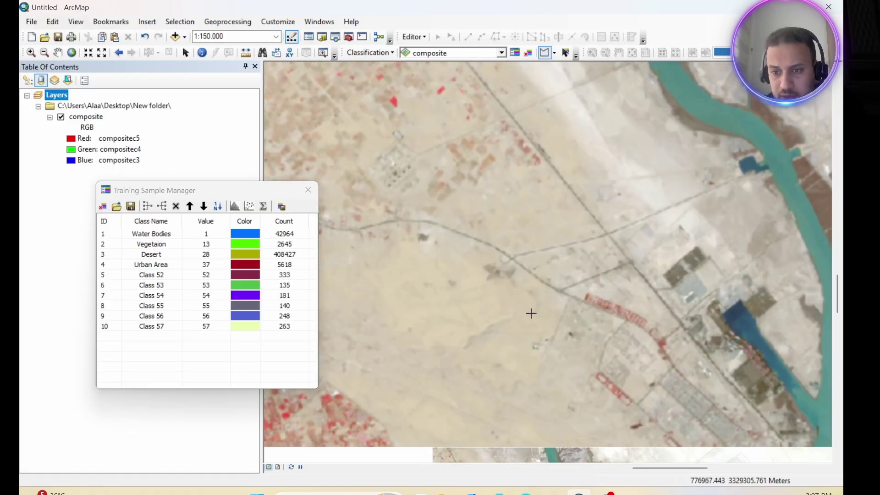
scroll(530, 313, "up", 2)
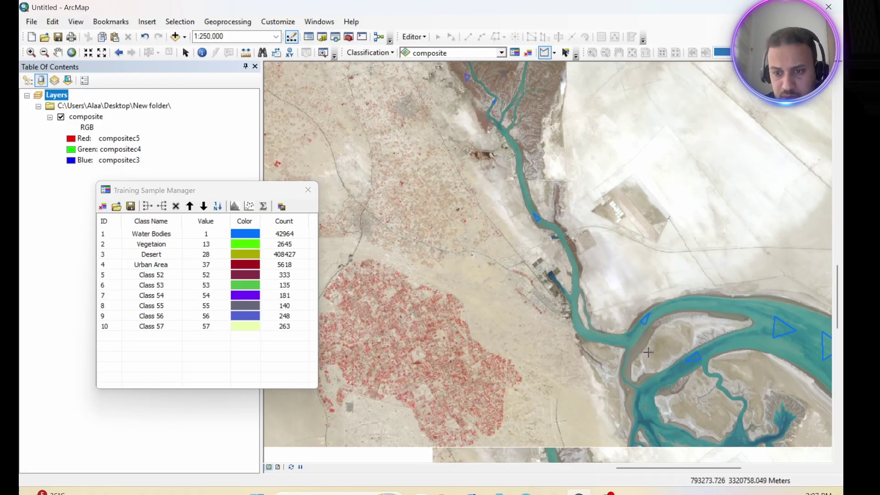
key("Down")
key("Right")
scroll(584, 259, "down", 5)
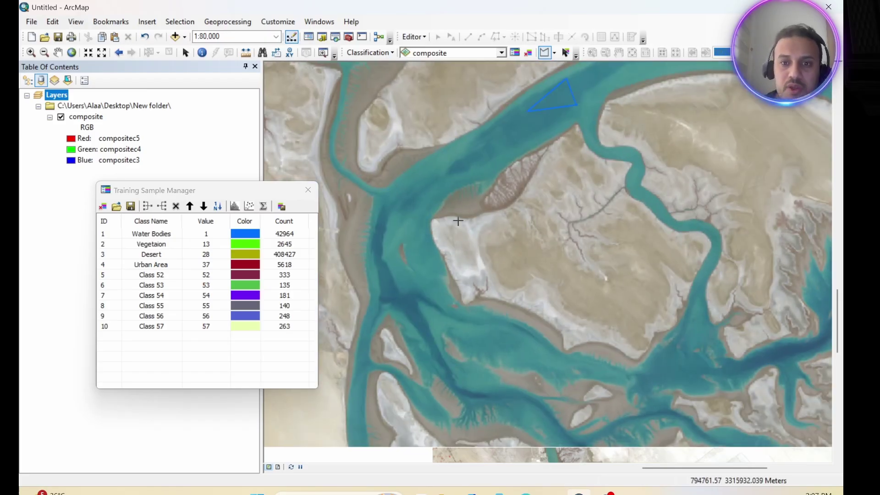
left_click(455, 200)
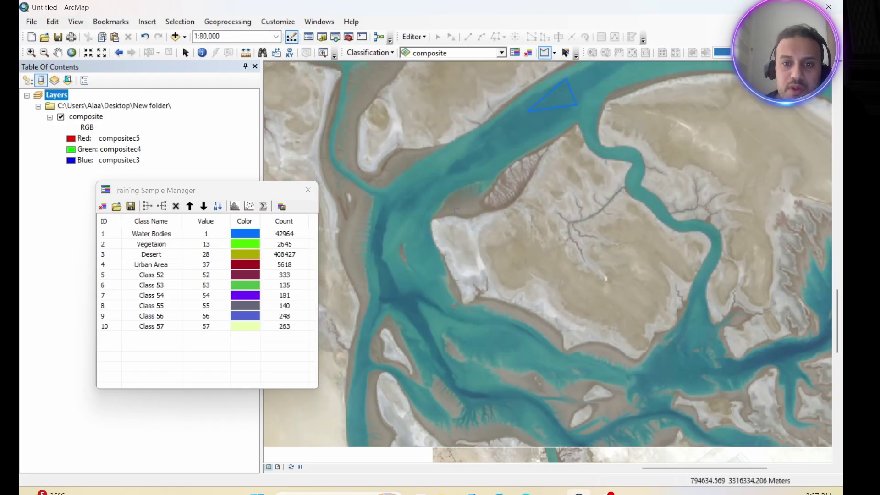
left_click(478, 207)
double_click(458, 209)
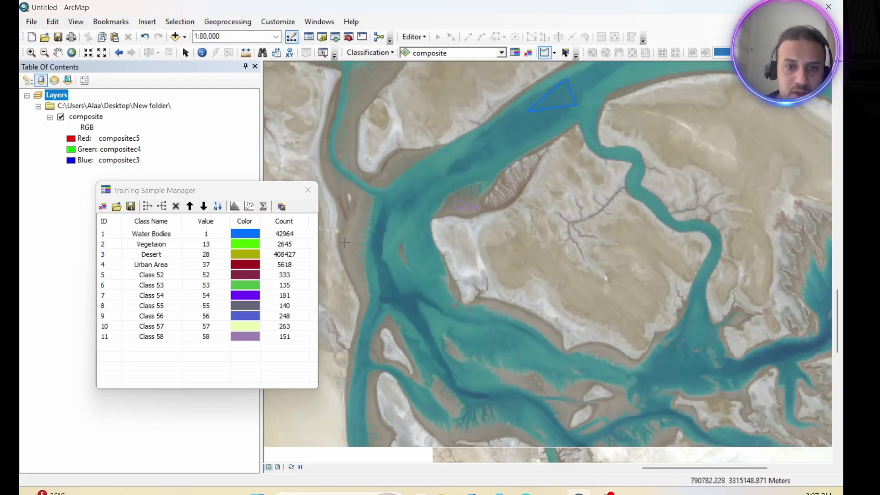
double_click(358, 227)
Draw three triangular samples on the tan land: two in the island's interior and one on the ground northeast of the narrow winding channel
left_click(517, 279)
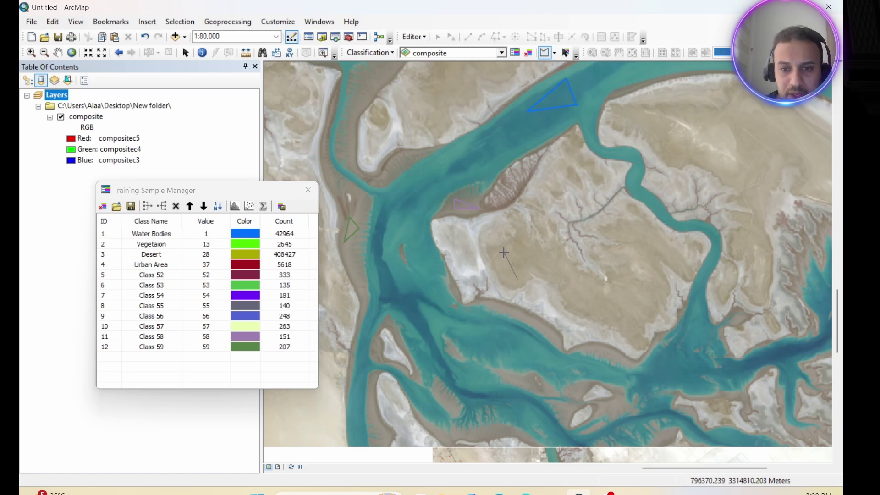
left_click(505, 246)
double_click(534, 264)
left_click(620, 306)
left_click(620, 284)
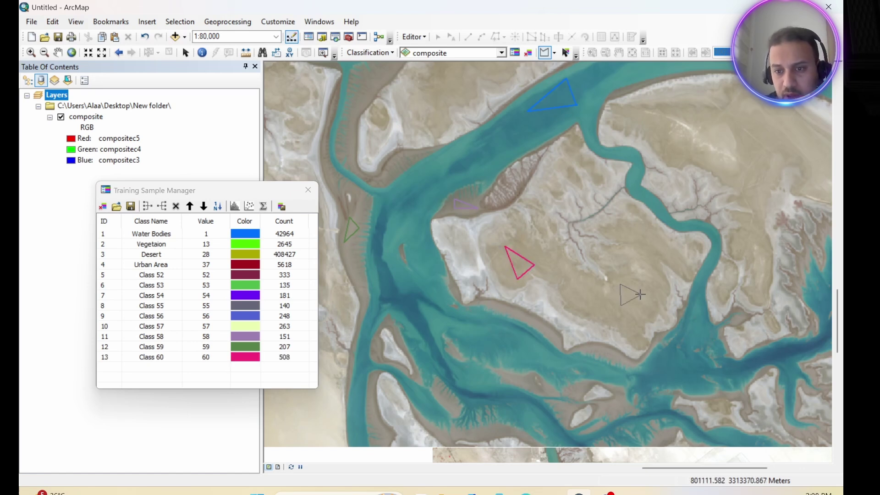
double_click(643, 296)
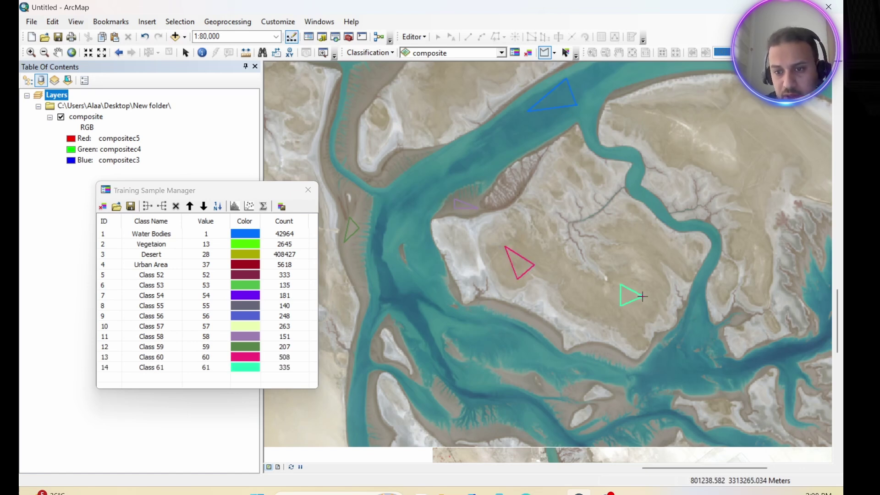
left_click(671, 151)
left_click(657, 108)
double_click(678, 131)
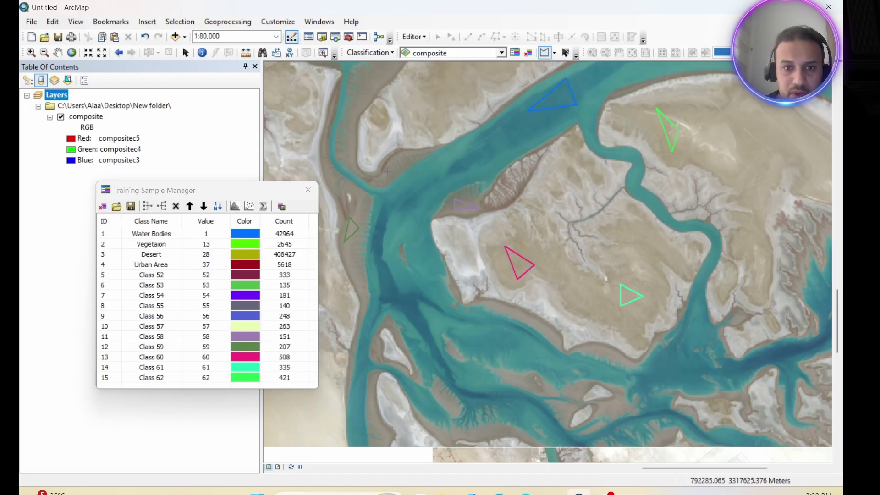
Draw four small triangular samples on the brown banks: two around the pale tongue of land northwest of the bend, two along the island's southern shore
double_click(416, 166)
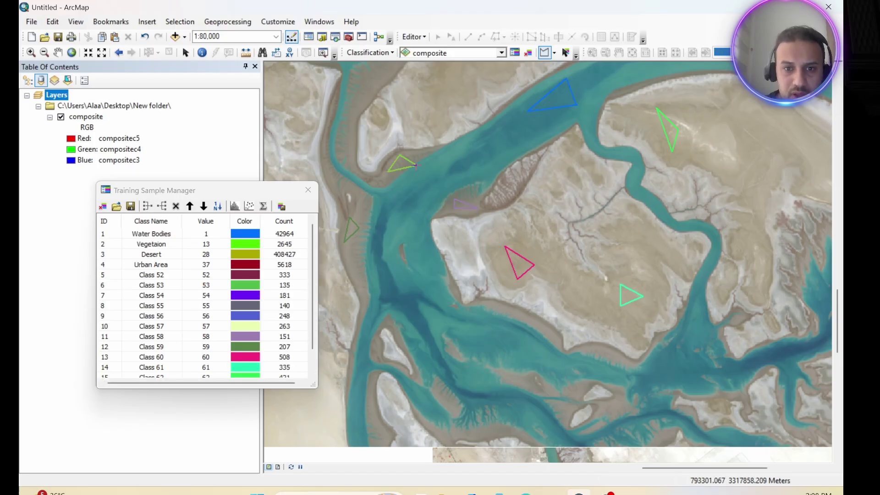
double_click(356, 148)
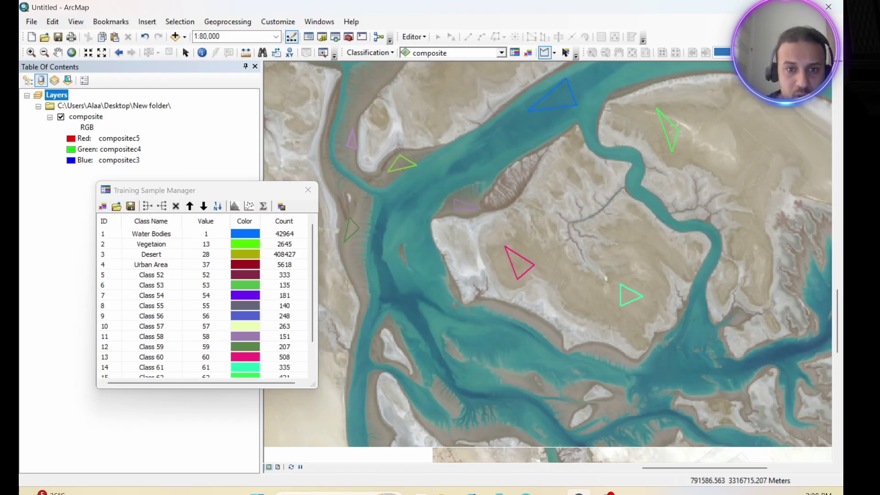
double_click(541, 319)
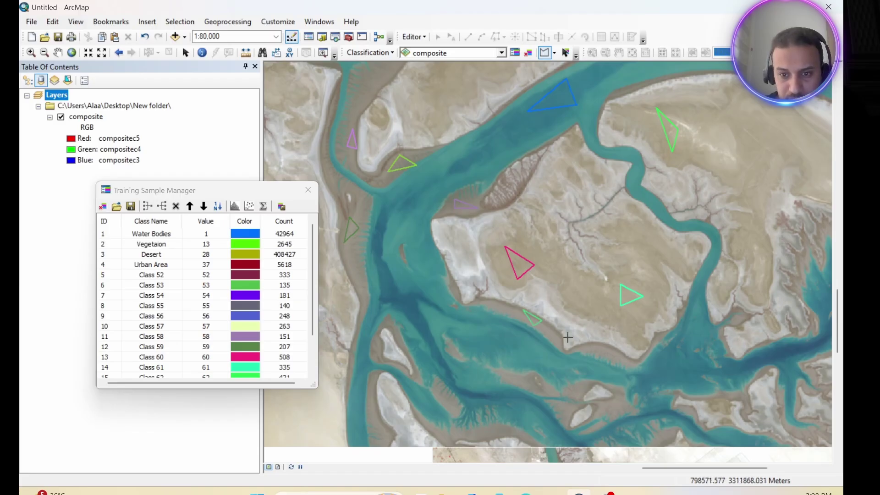
left_click(597, 349)
double_click(618, 354)
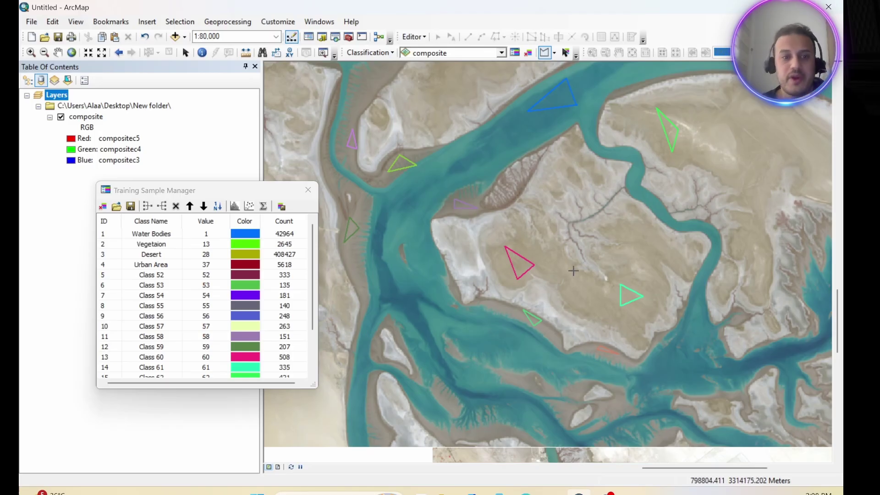
Merge the training samples Class 52 through Class 66 into a single class
left_click(103, 278)
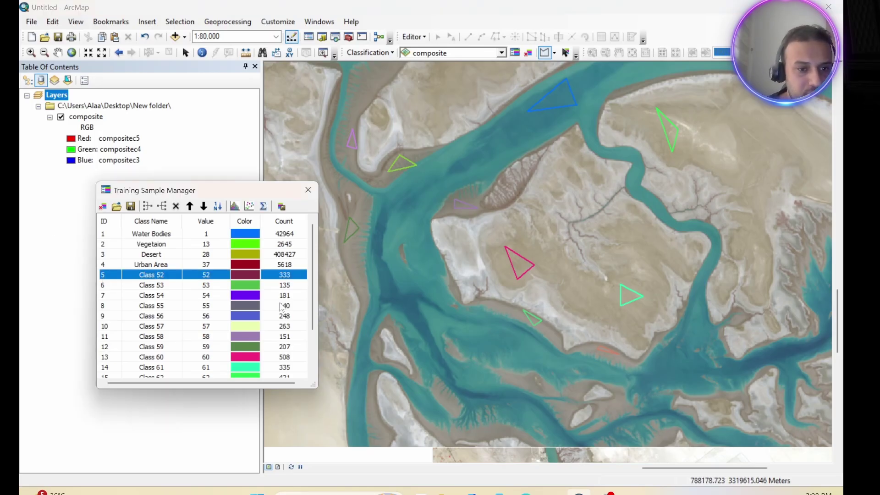
left_click_drag(313, 244, 314, 286)
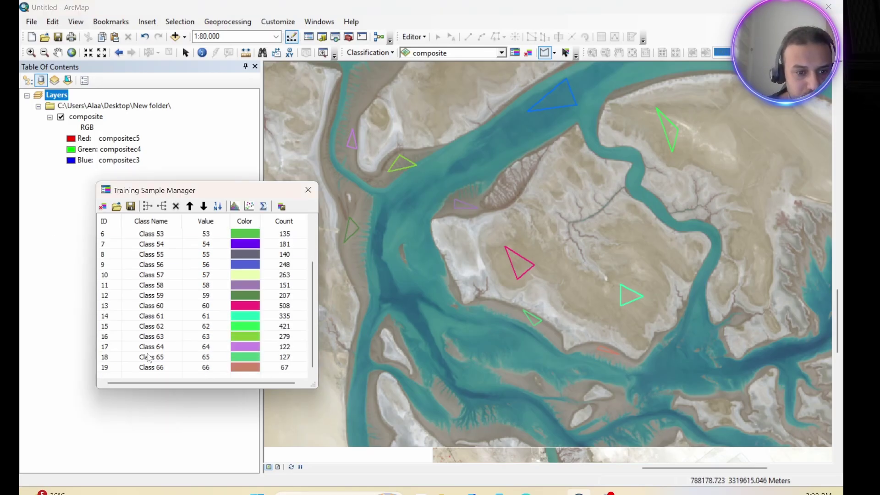
left_click(108, 368, "shift")
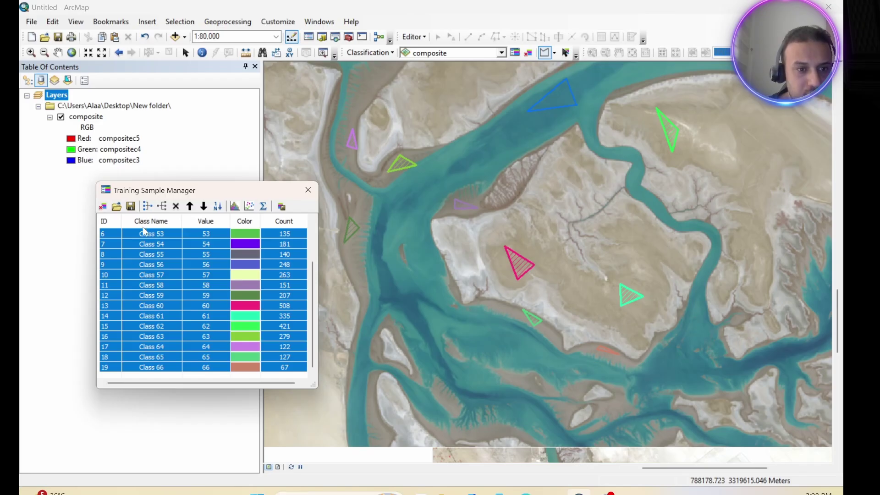
left_click(146, 206)
Rename the merged brown land class "Clay"
double_click(138, 275)
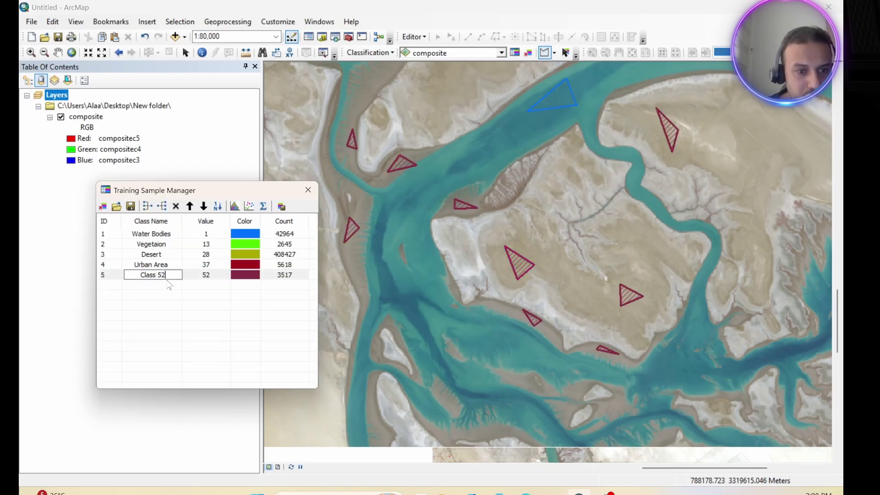
type("C")
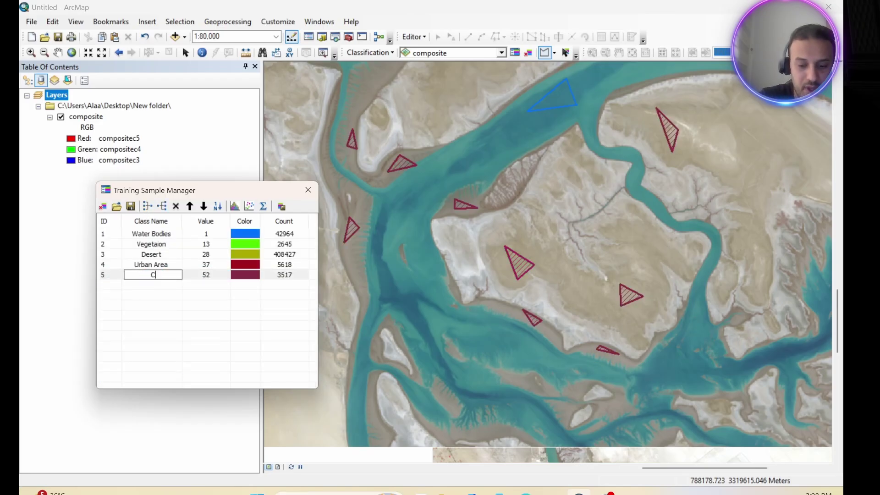
type("lay")
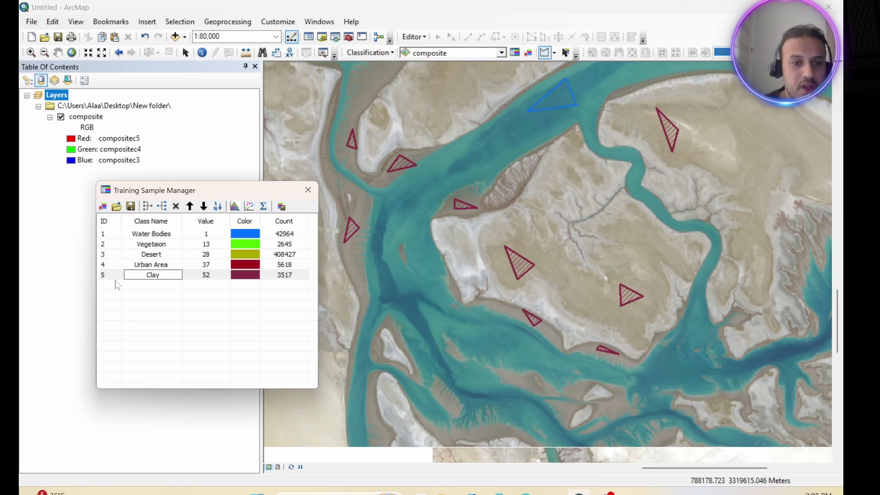
left_click(221, 325)
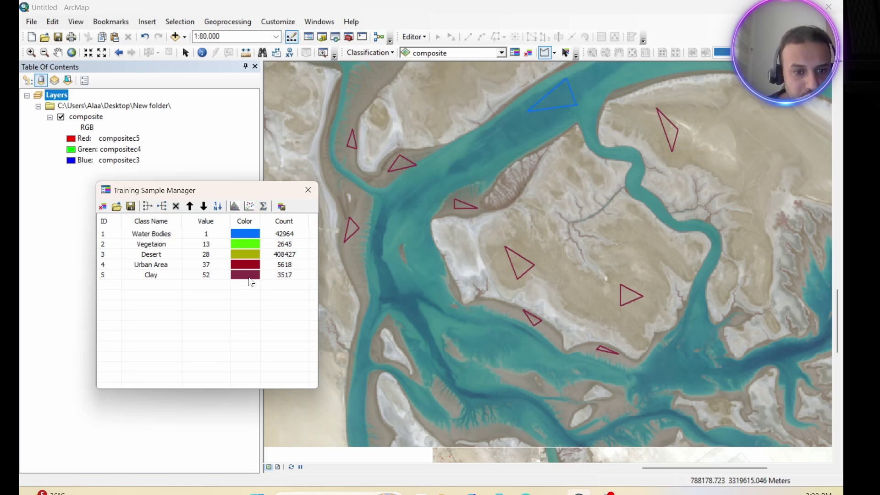
Set the Clay class colour to dark grey and pick a new colour for the Urban Area class
double_click(246, 278)
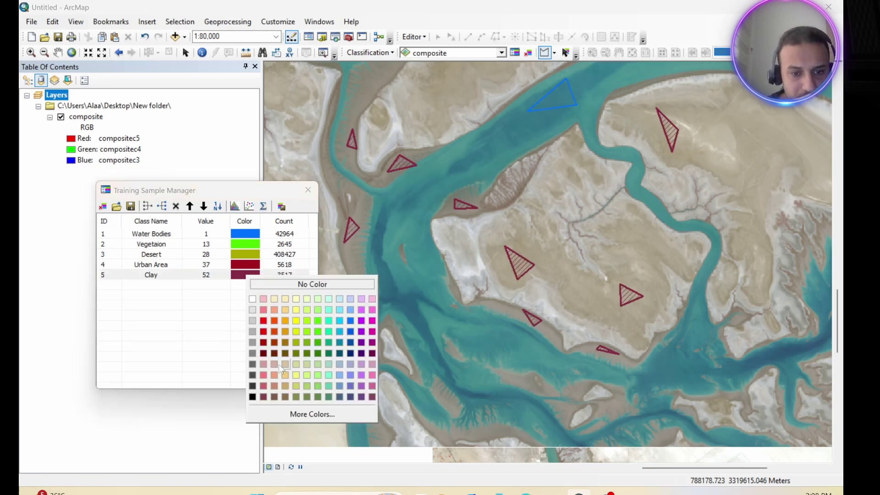
left_click(253, 375)
left_click(249, 291)
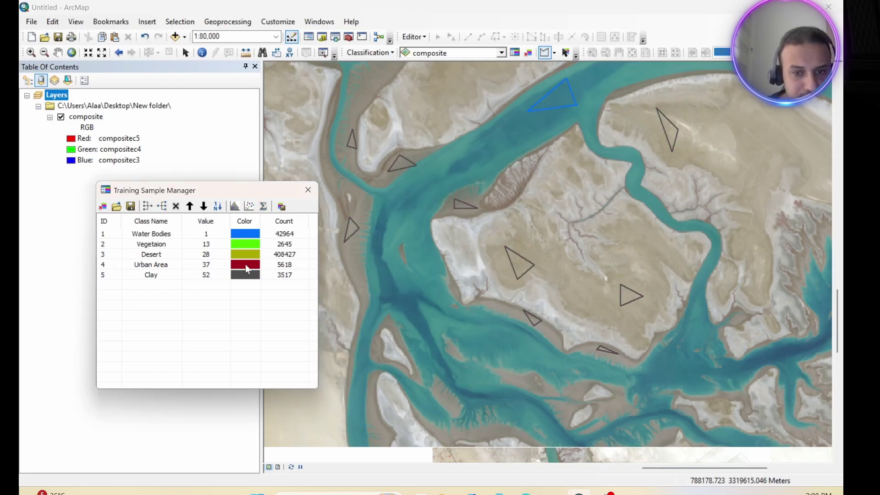
double_click(245, 264)
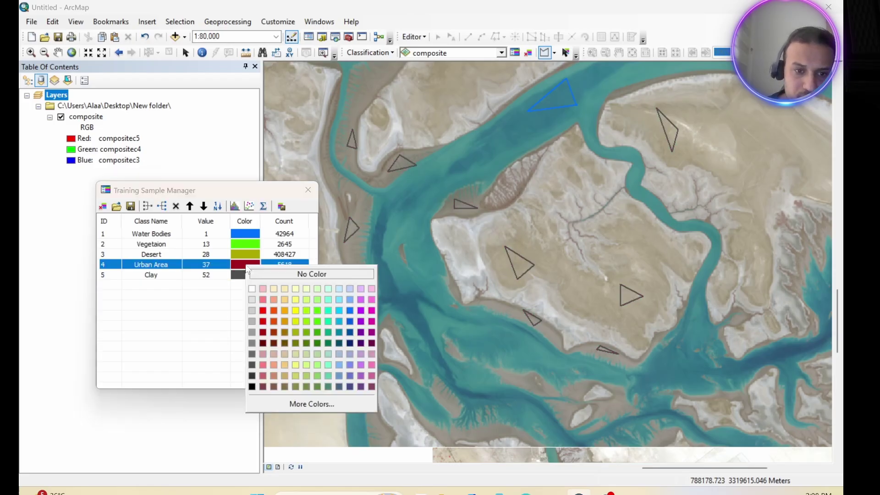
left_click(296, 311)
left_click(248, 322)
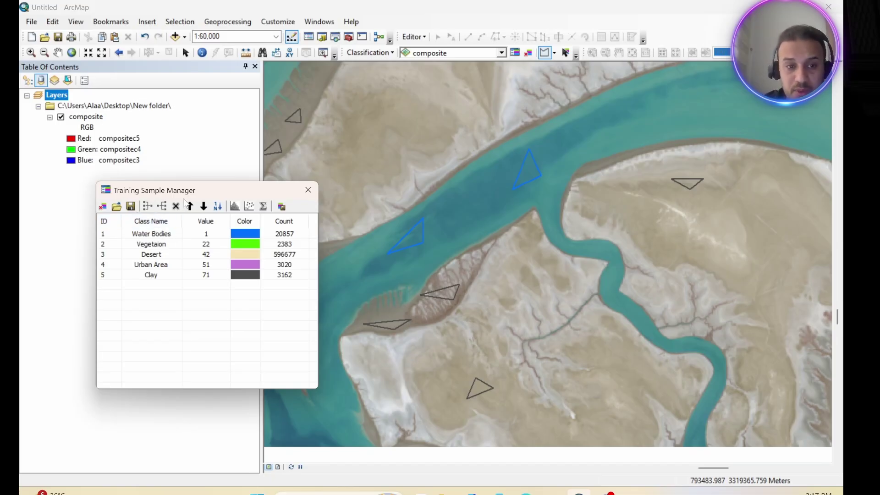
Create a signature file from the training classes in the Supervized classification folder, replacing the existing basra_classes.gsg
left_click(282, 206)
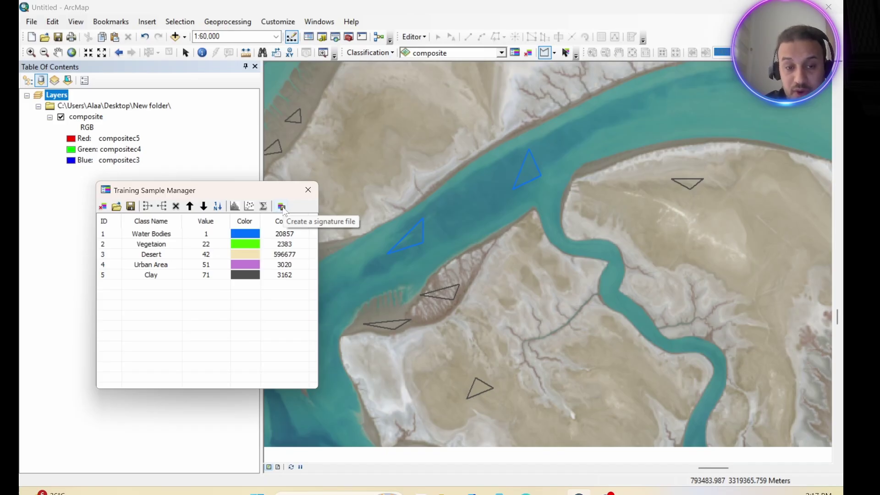
left_click_drag(205, 175, 351, 167)
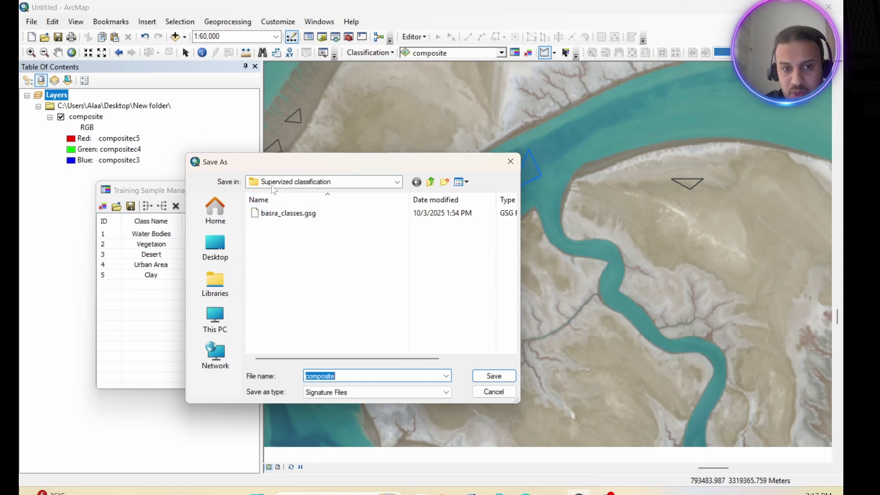
left_click(286, 214)
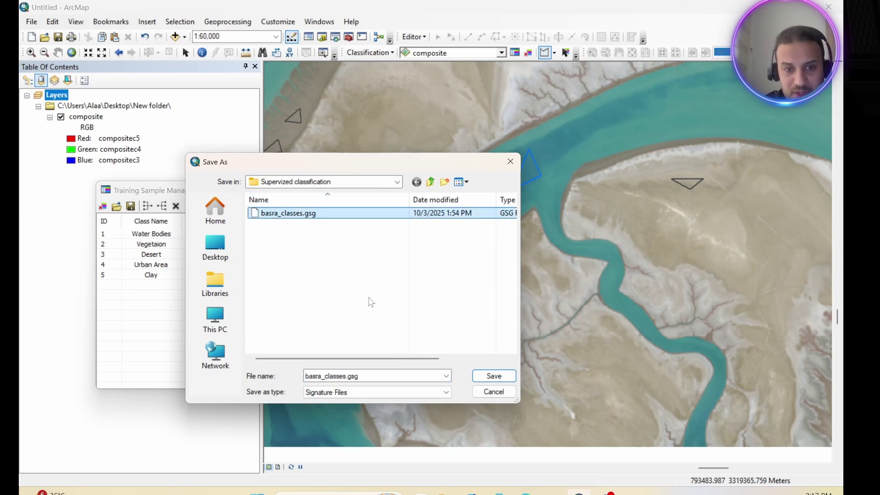
left_click(503, 377)
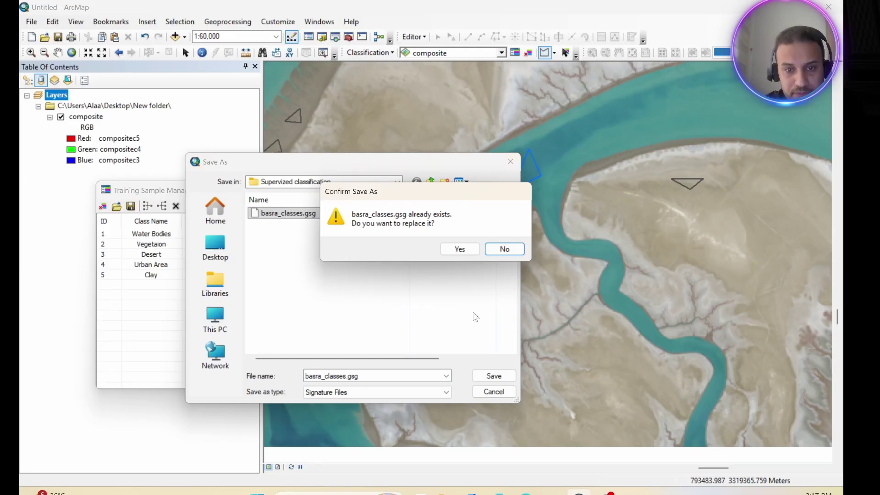
left_click(459, 250)
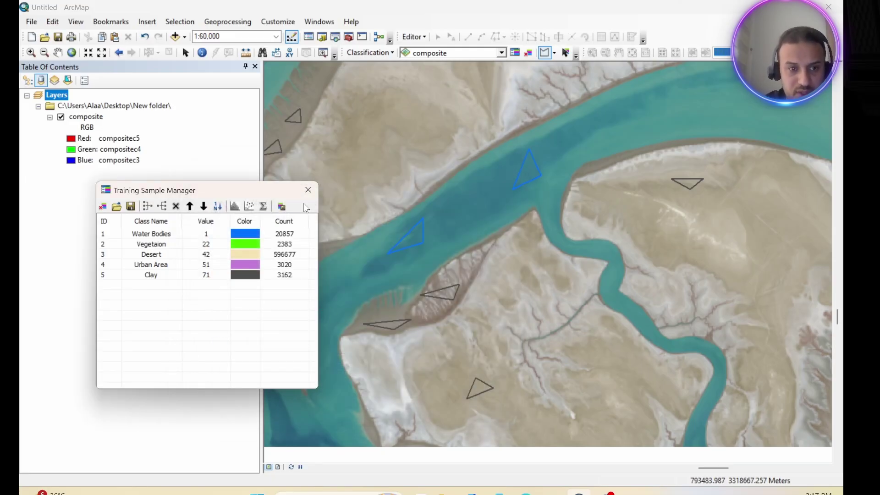
Close the Training Sample Manager and clear all training samples, bringing the whole image into view
left_click(312, 193)
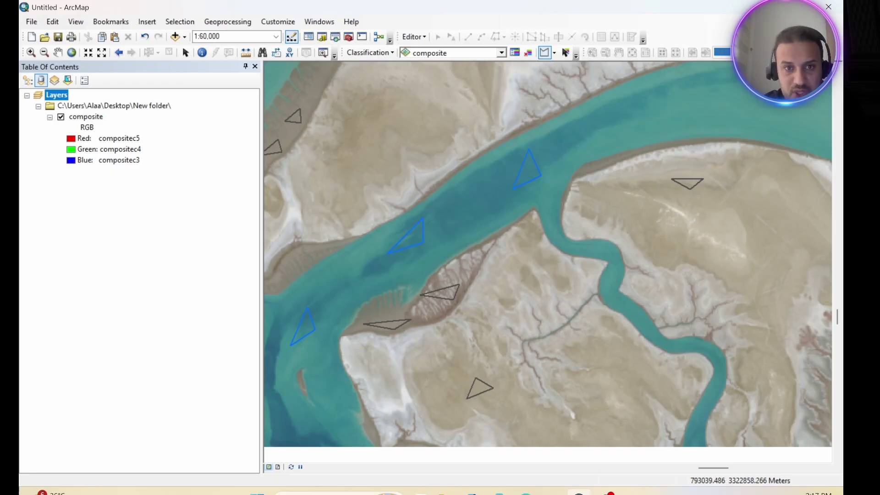
left_click(528, 57)
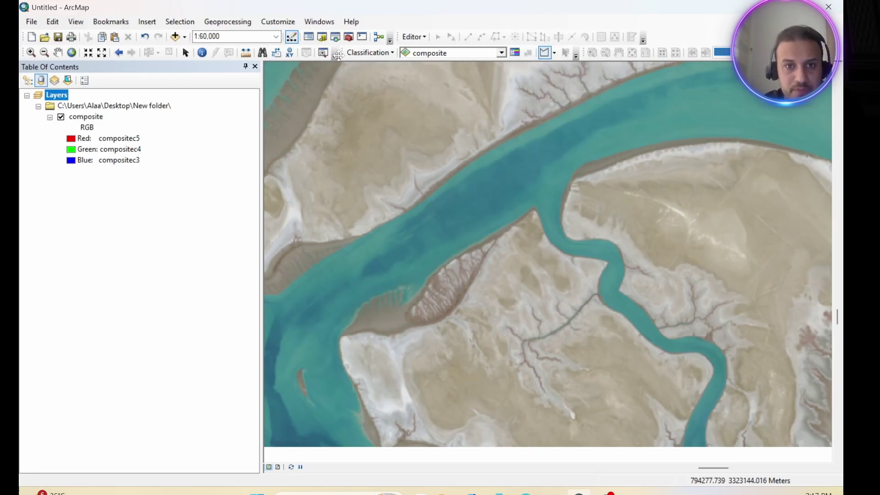
left_click(72, 53)
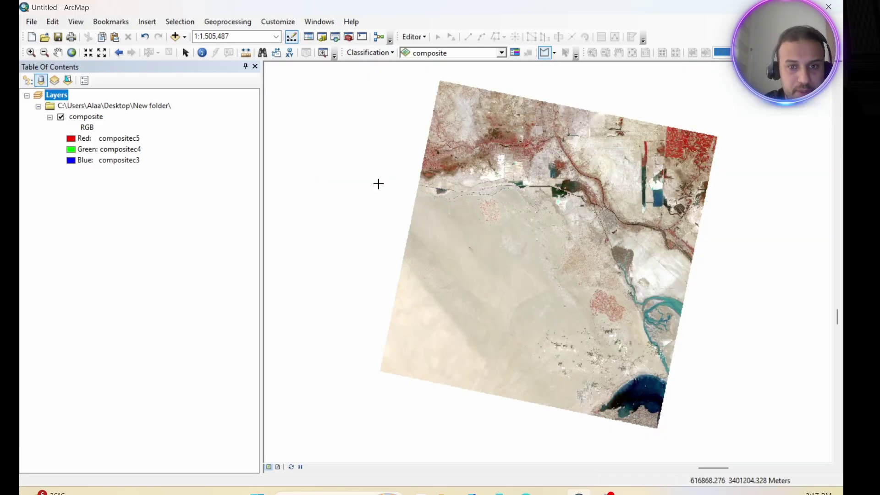
Set up a Maximum Likelihood Classification of the composite raster with basra_classes.gsg from the Supervized classification folder as the signature file
left_click(380, 54)
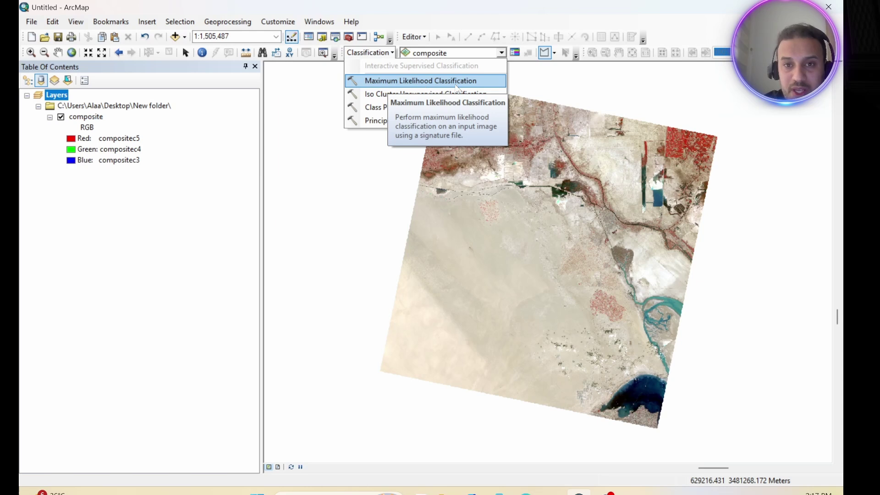
left_click(409, 85)
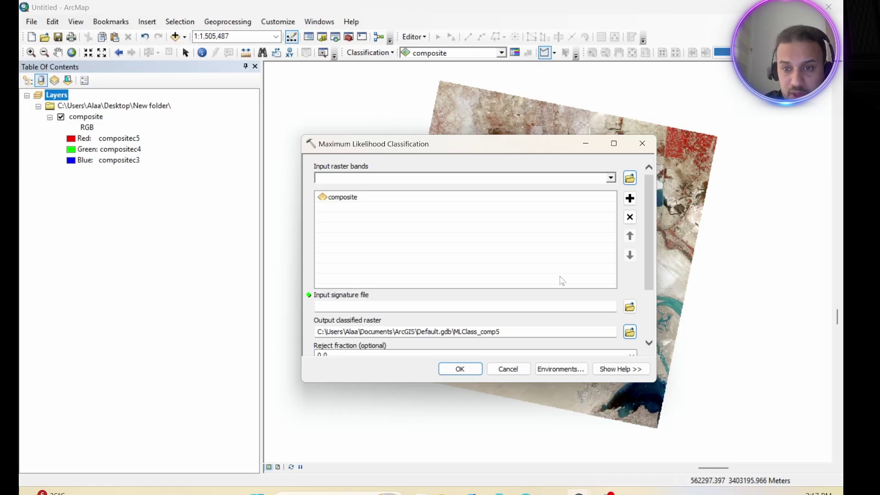
scroll(645, 212, "down", 2)
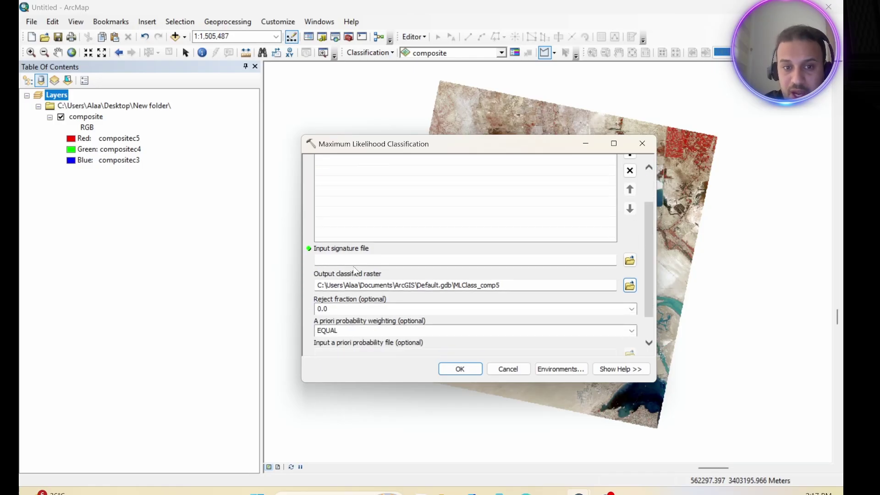
left_click(630, 261)
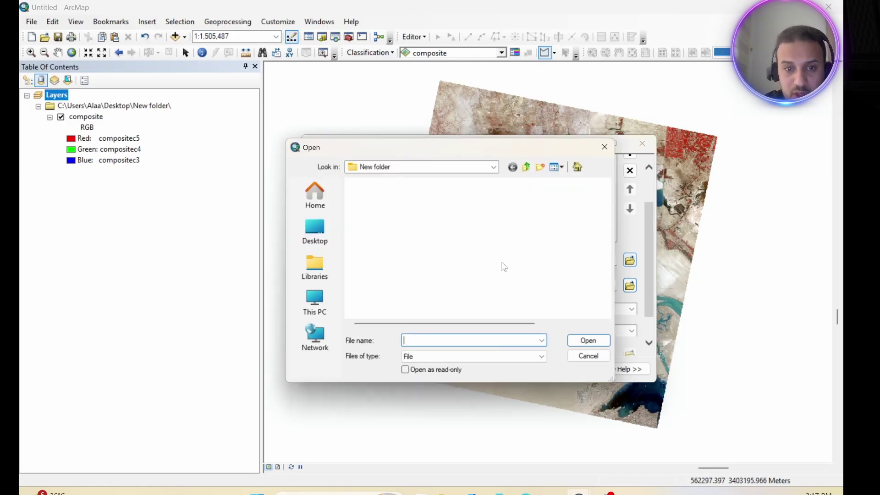
scroll(425, 261, "down", 12)
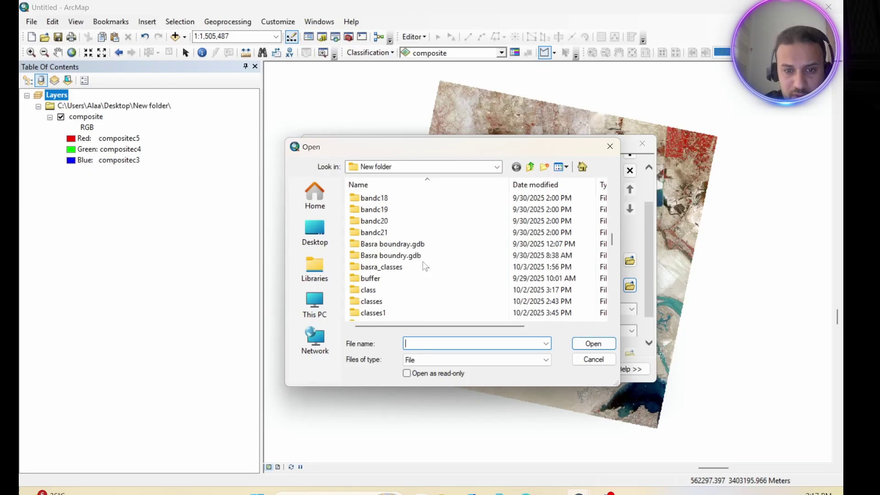
scroll(406, 311, "down", 10)
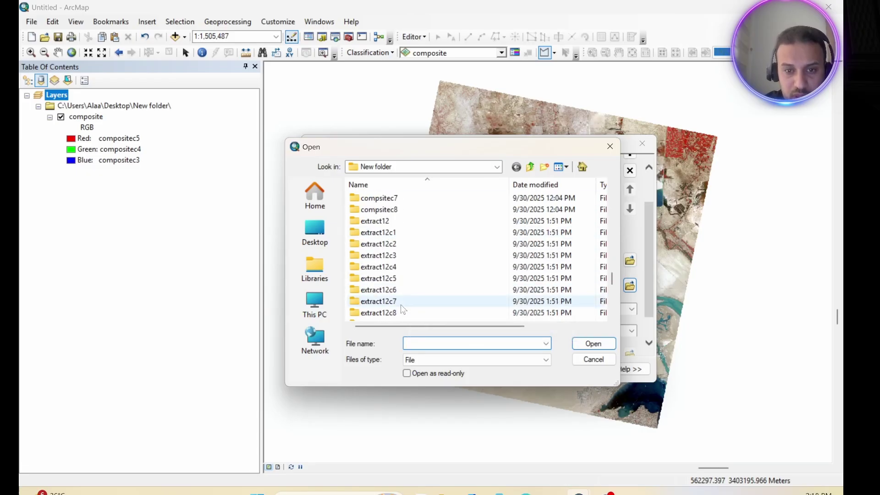
double_click(394, 315)
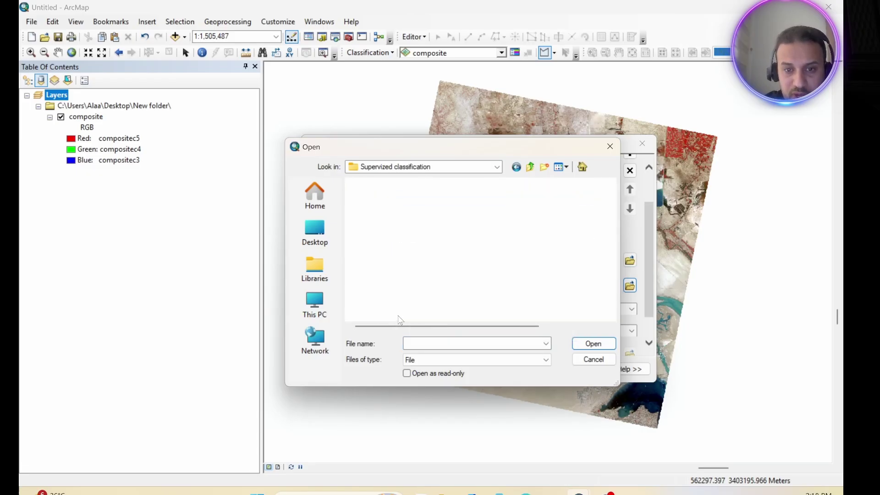
left_click(384, 197)
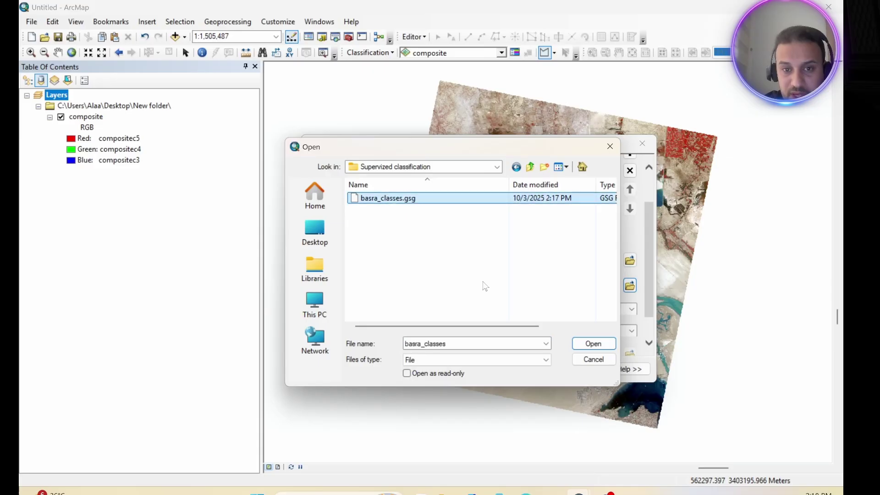
left_click(593, 344)
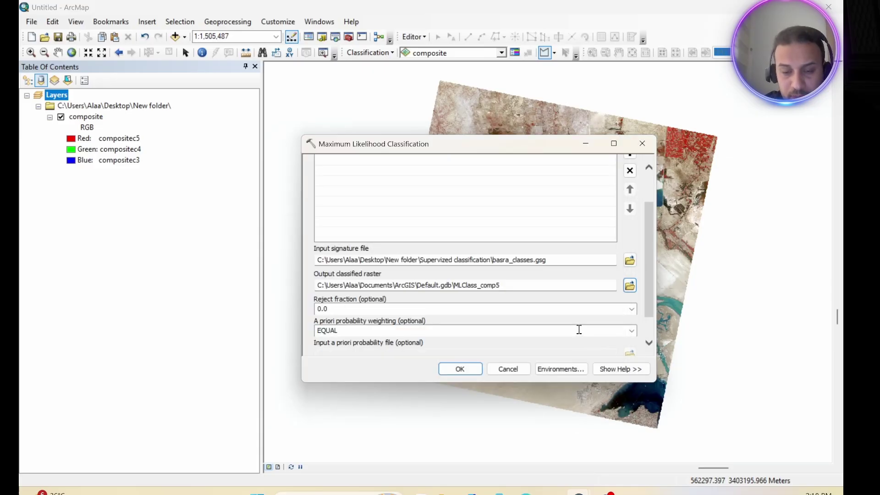
Name the output classified raster B_Classes in New folder and run the classification
left_click(630, 286)
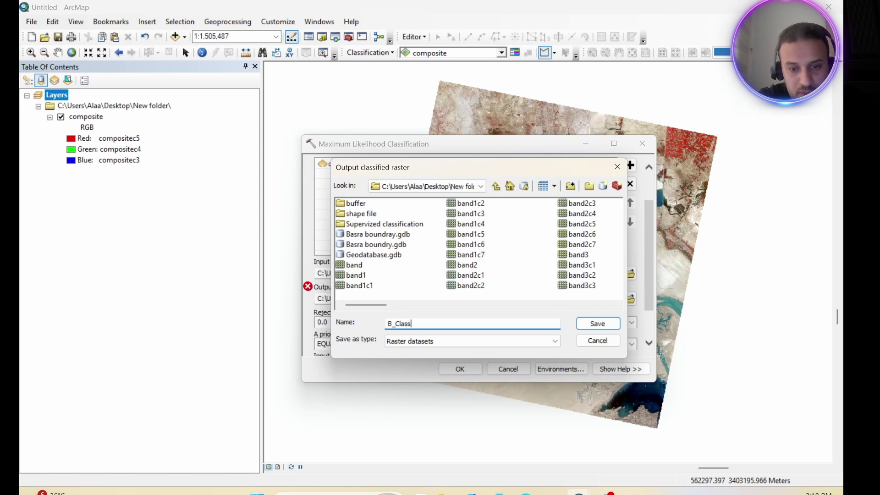
left_click(606, 325)
scroll(442, 247, "up", 1)
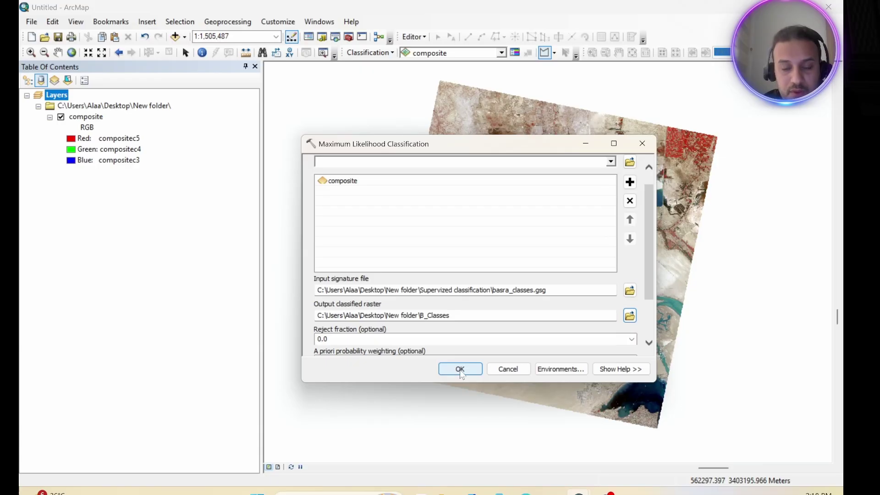
left_click(460, 369)
left_click(370, 52)
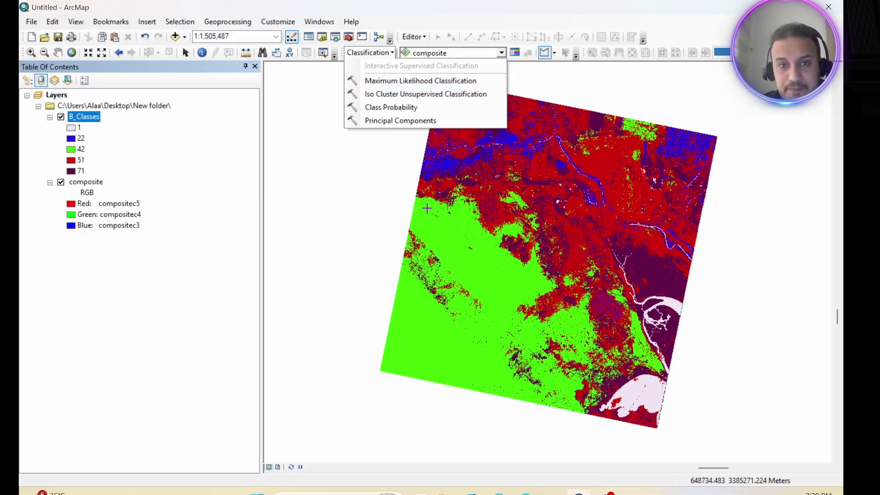
left_click(345, 169)
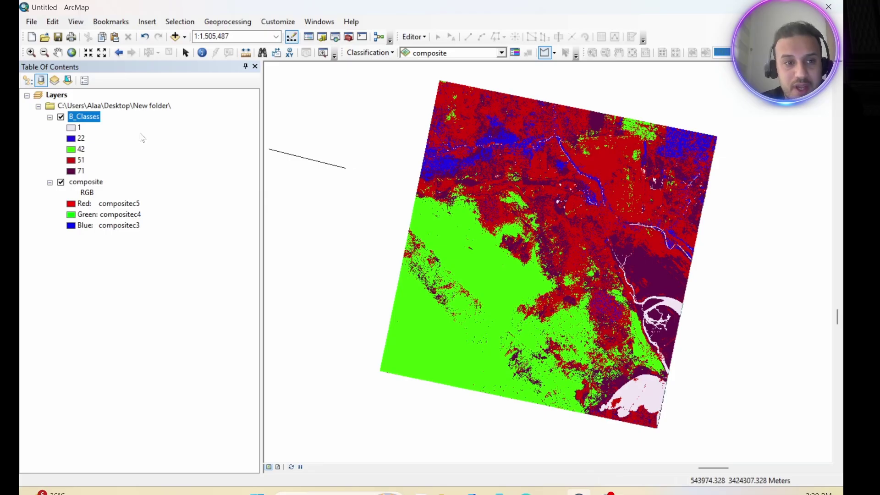
Add a Text field named "Classes" with length 50 to the B_Classes attribute table
right_click(90, 116)
left_click(134, 154)
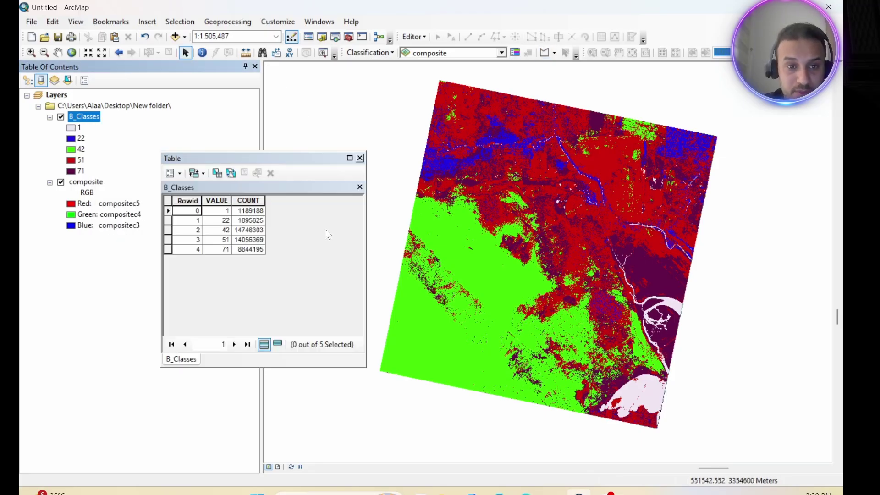
left_click(179, 173)
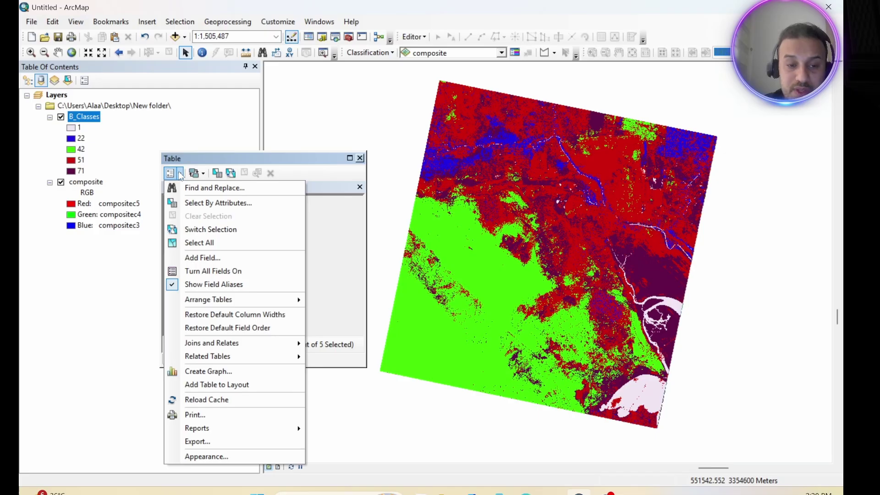
left_click(205, 259)
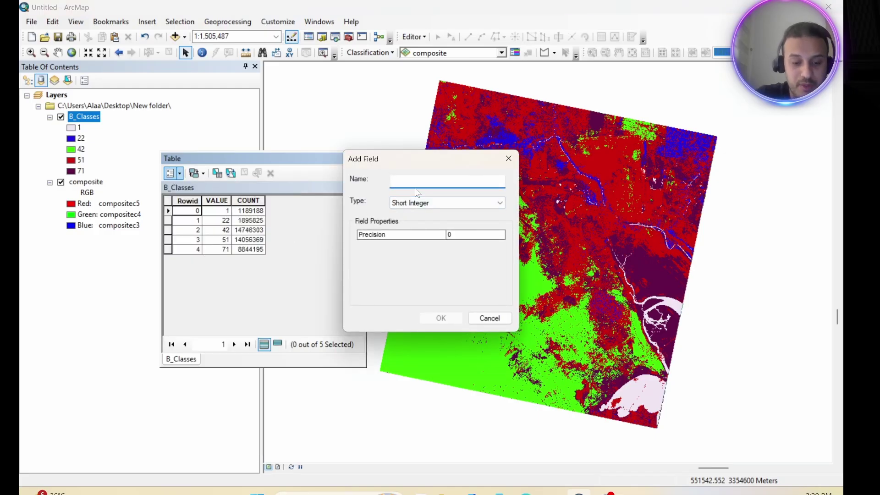
type("Classes")
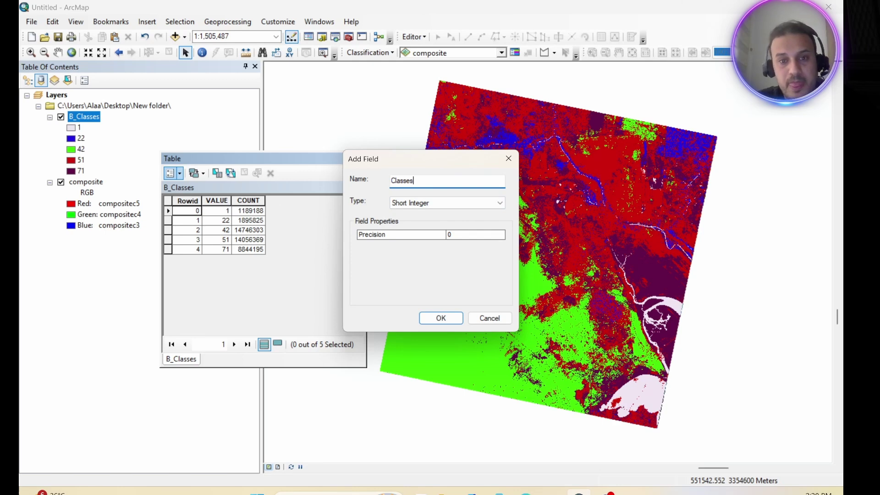
left_click(439, 203)
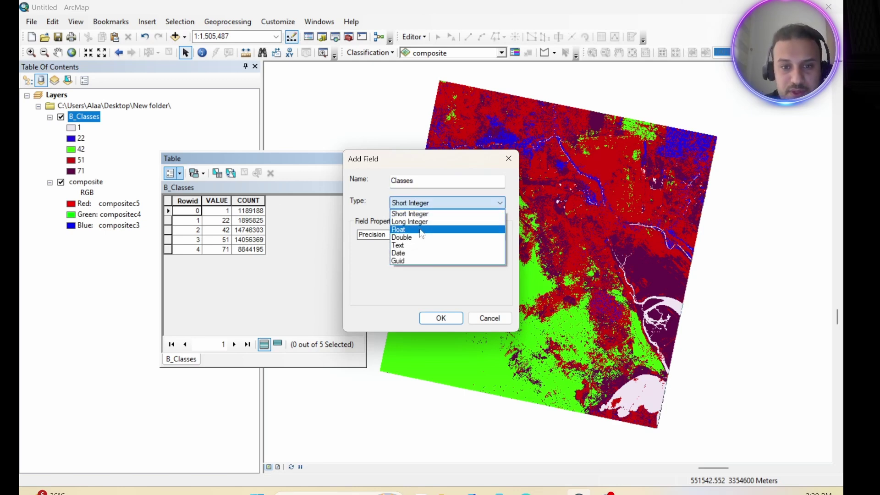
left_click(405, 252)
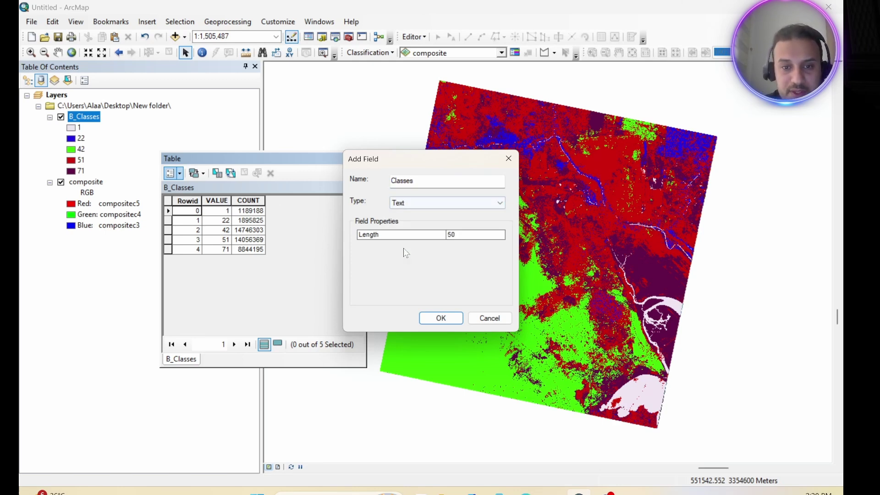
left_click(442, 316)
Start an edit session and enter "Water Bodies" for value 1 and "Vegetaion" for value 22 in the Classes field
left_click(414, 36)
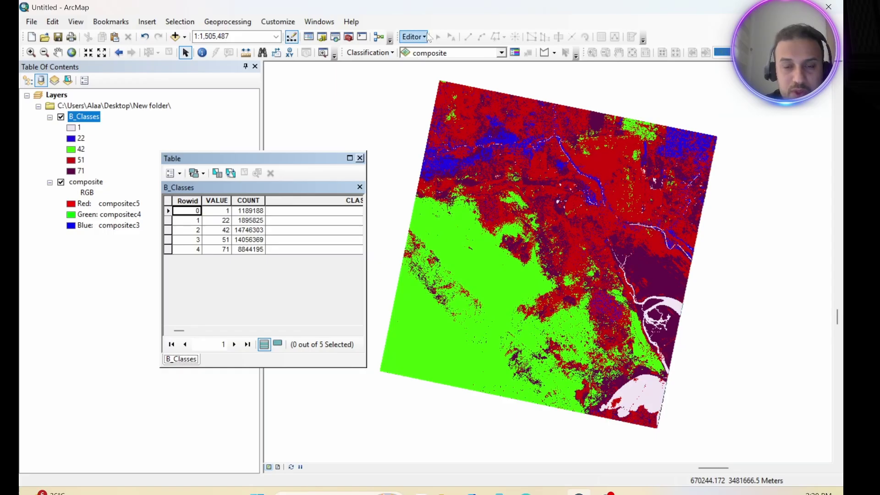
left_click(426, 51)
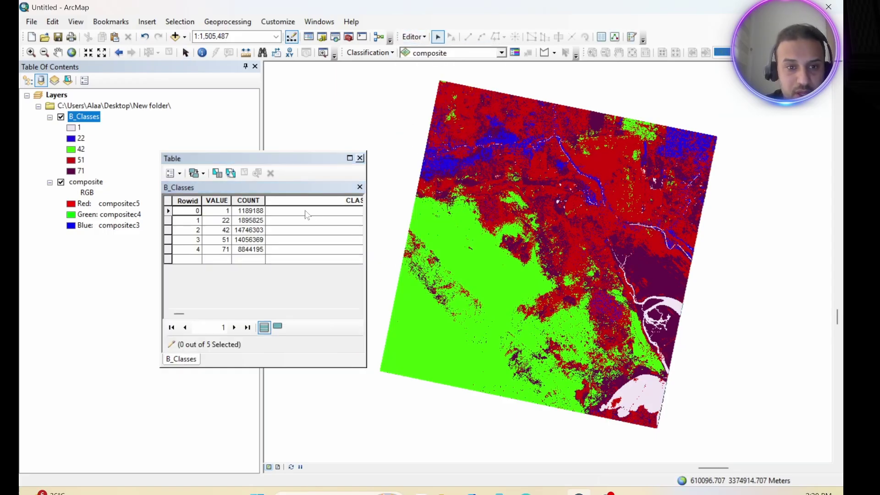
left_click(280, 211)
left_click(231, 210)
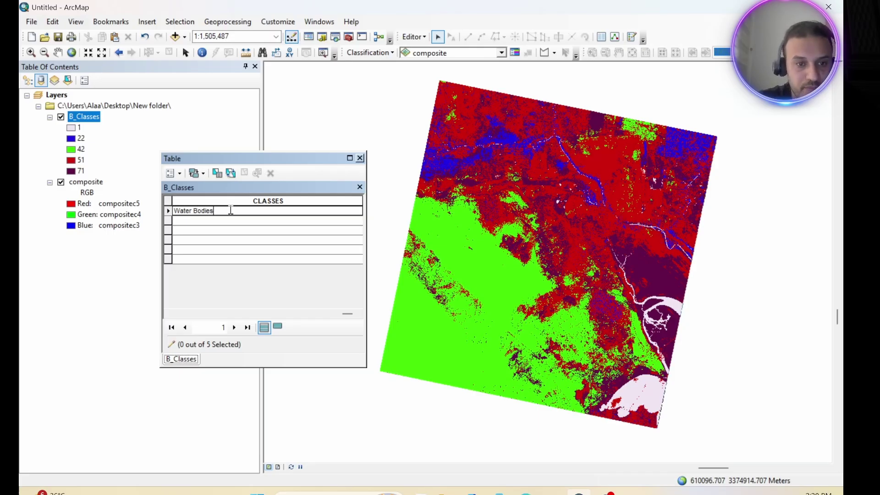
left_click(199, 222)
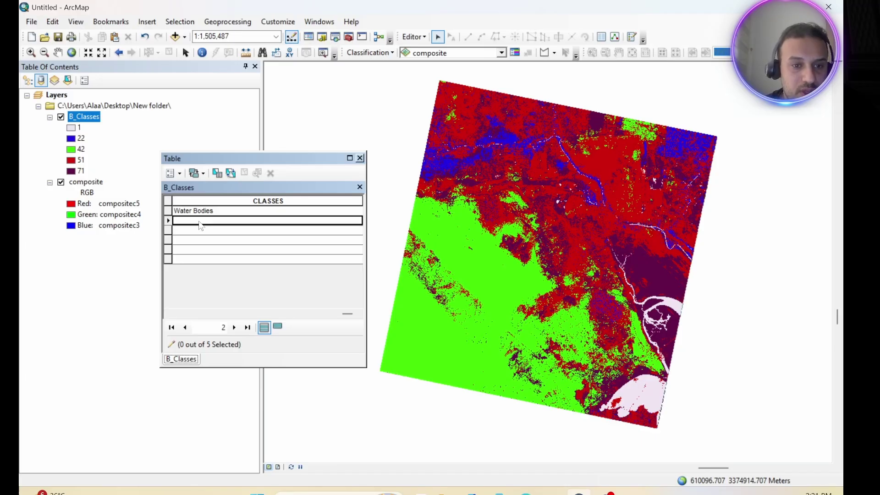
left_click(200, 221)
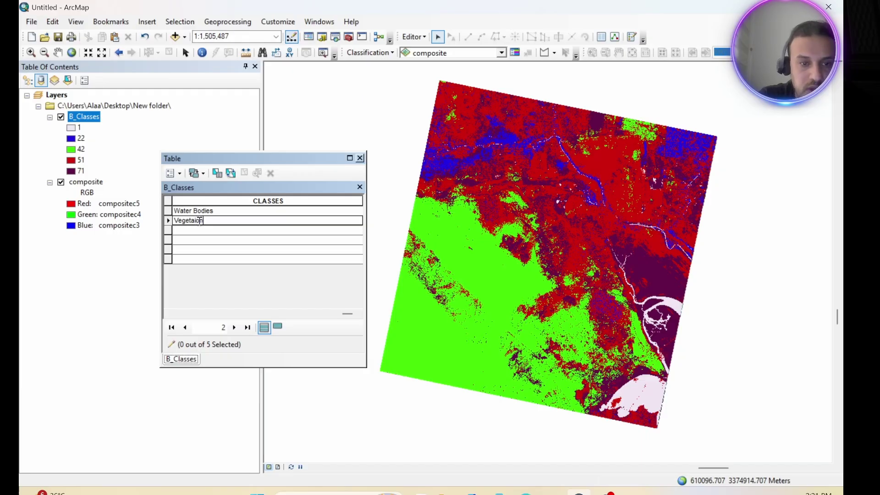
Fill the remaining Classes cells with "Desert" for value 42, "Urban Area" for 51 and "Clay" for 71
left_click(213, 259)
left_click(187, 233)
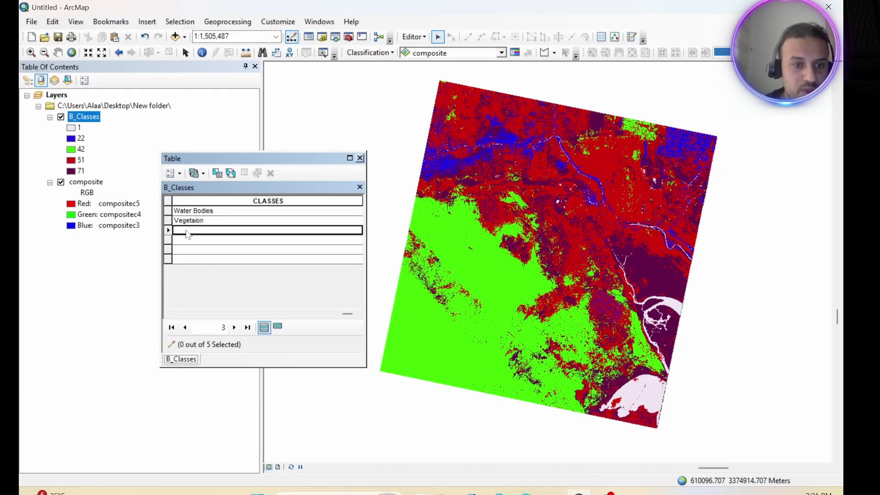
left_click(187, 231)
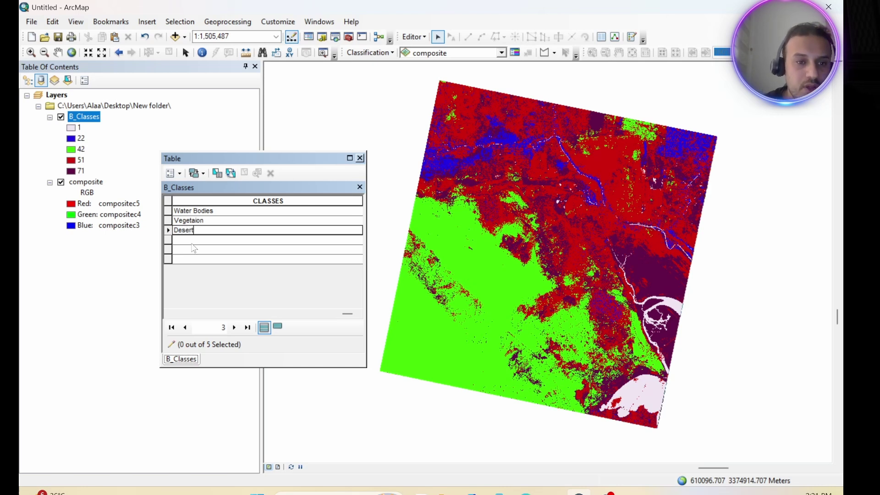
left_click(194, 243)
left_click(192, 239)
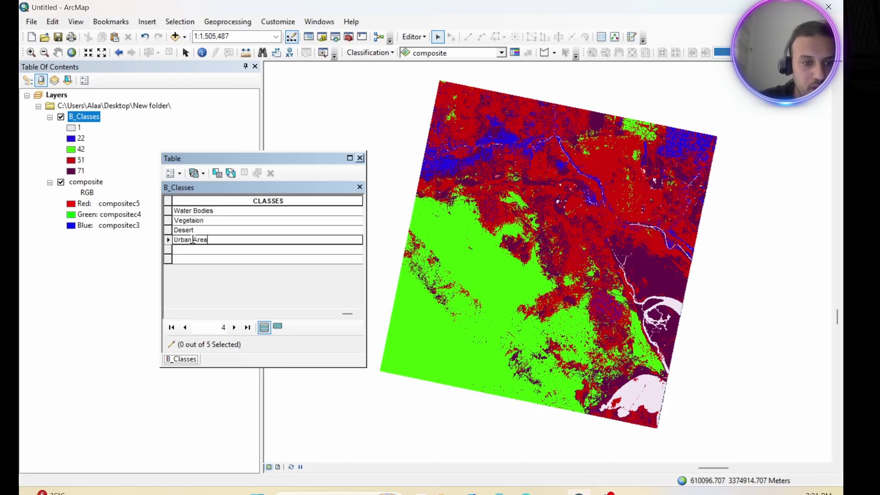
type("Urban Area")
left_click(192, 250)
left_click(193, 250)
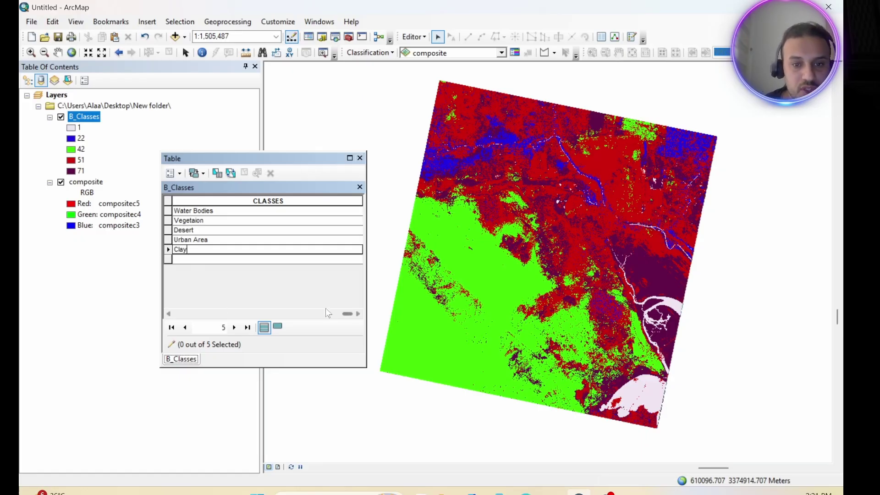
Stop editing with the edits saved, check the rows against their class names and close the attribute table
left_click(414, 37)
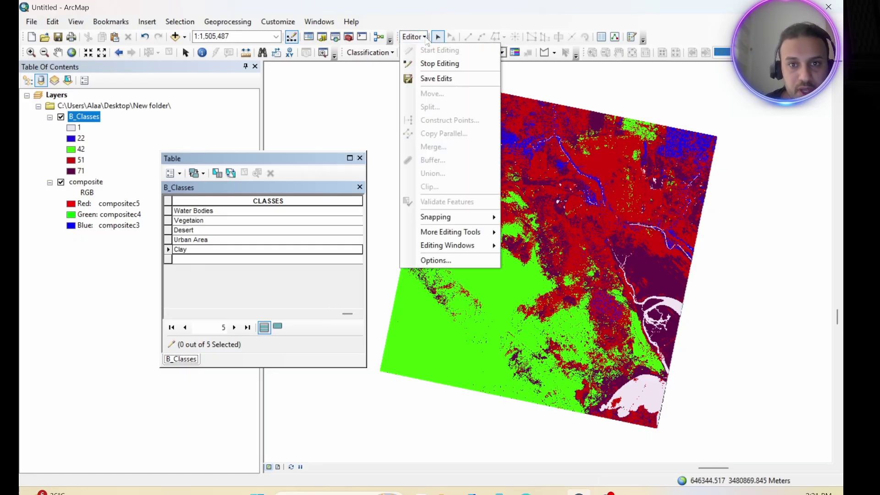
left_click(439, 65)
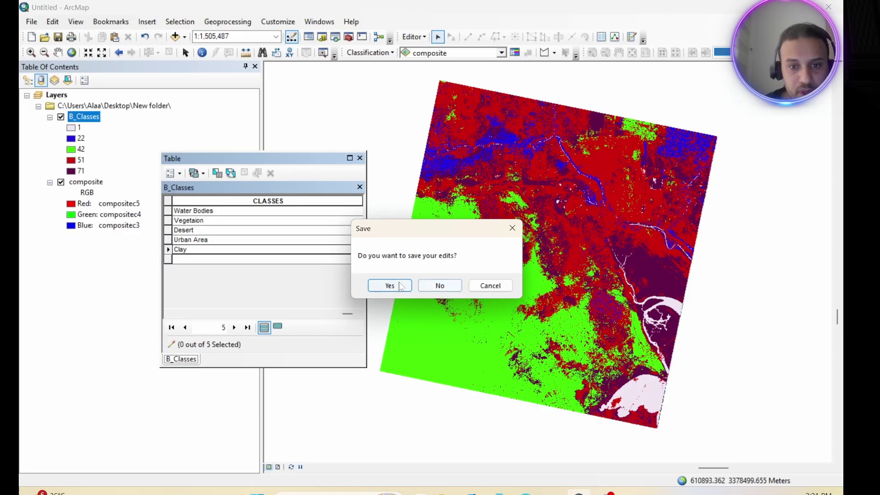
left_click(391, 286)
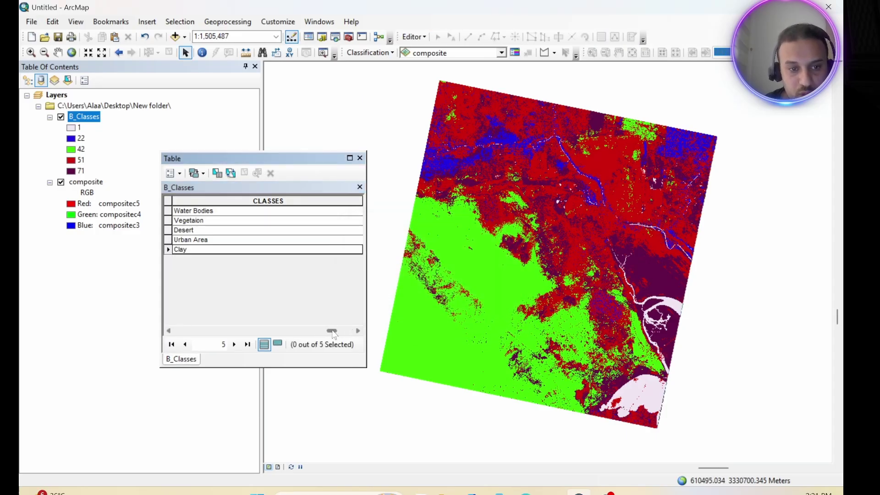
left_click_drag(334, 331, 179, 331)
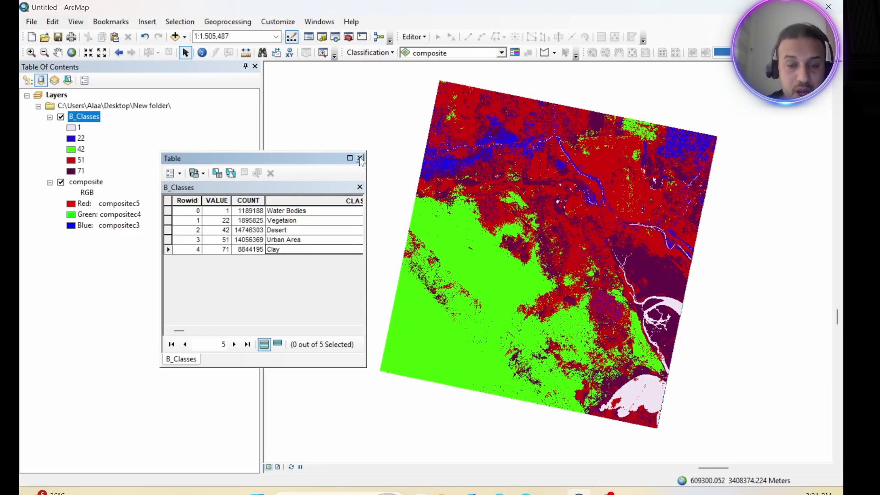
left_click(360, 158)
Symbolize the B_Classes layer by unique values using the CLASSES field as the value field
right_click(81, 119)
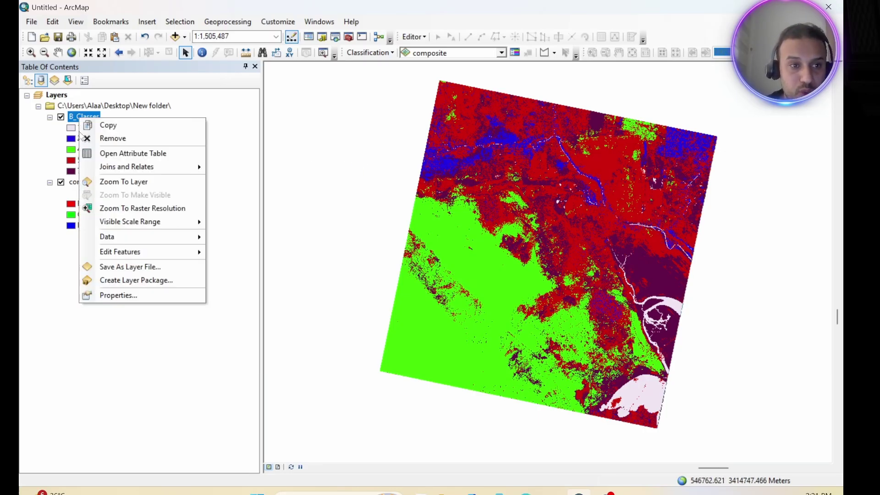
left_click(109, 296)
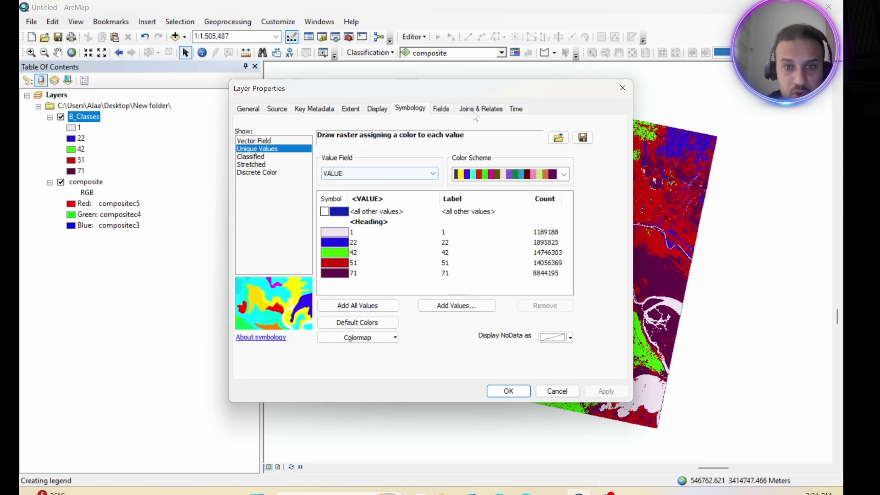
left_click_drag(484, 85, 407, 78)
left_click(354, 167)
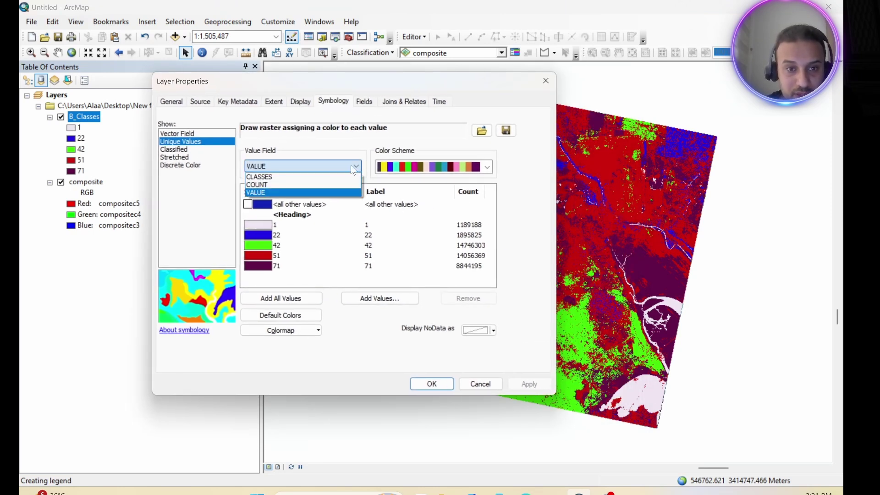
left_click(270, 177)
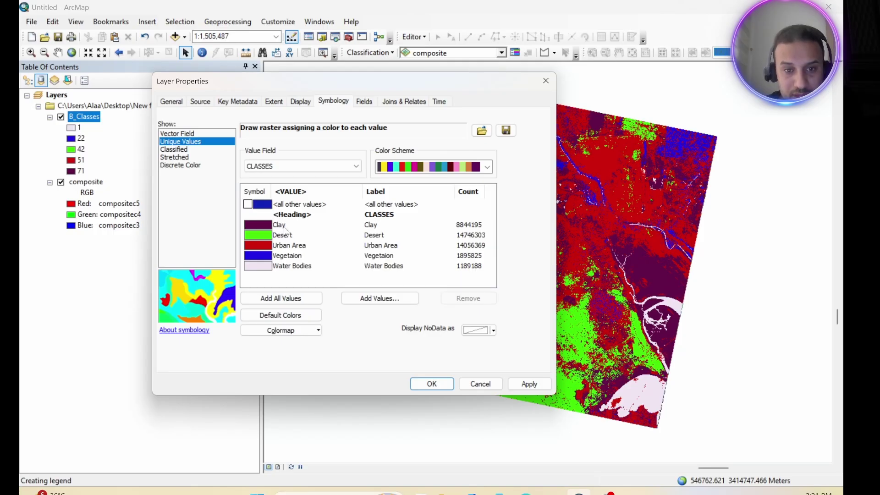
Recolor the B_Classes symbols with dark gray for Clay, turquoise green for Vegetaion and blue for Water Bodies, and apply the symbology
left_click(254, 222)
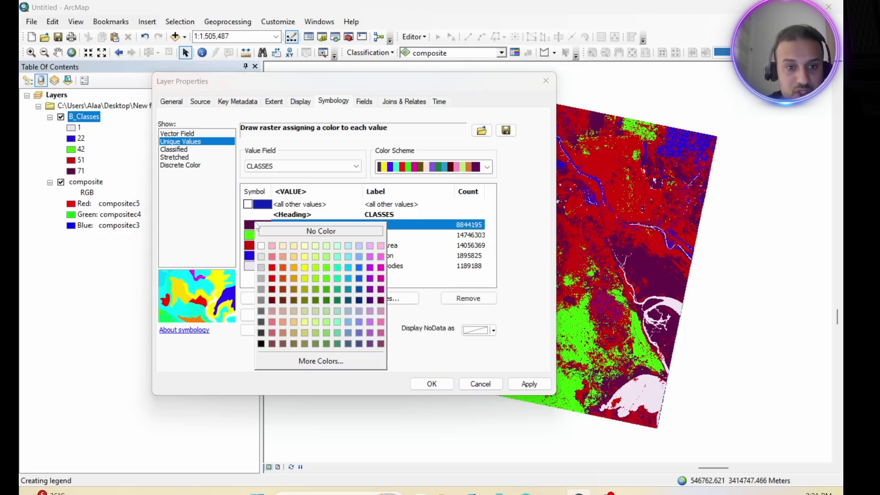
left_click(262, 332)
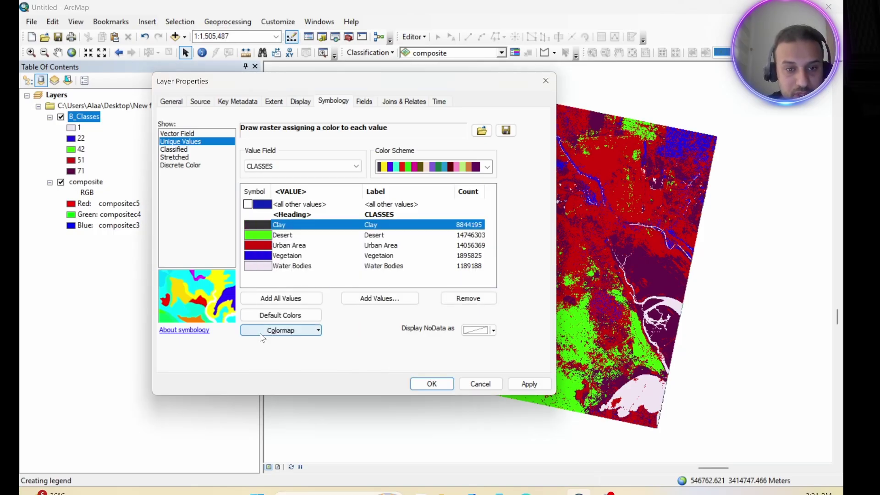
left_click(264, 256)
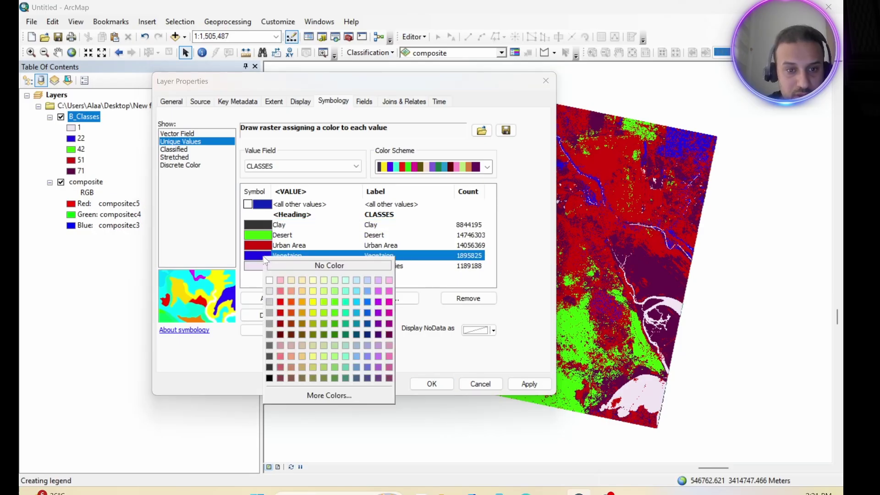
left_click(343, 313)
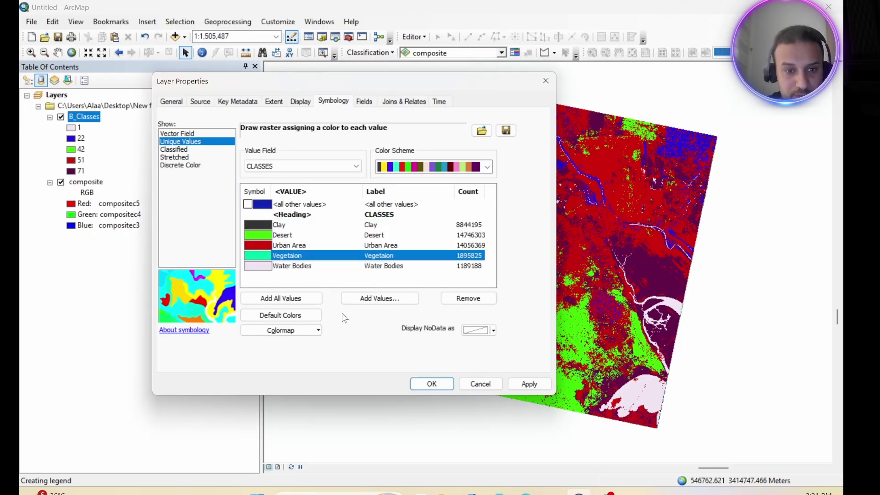
left_click(264, 268)
left_click(365, 333)
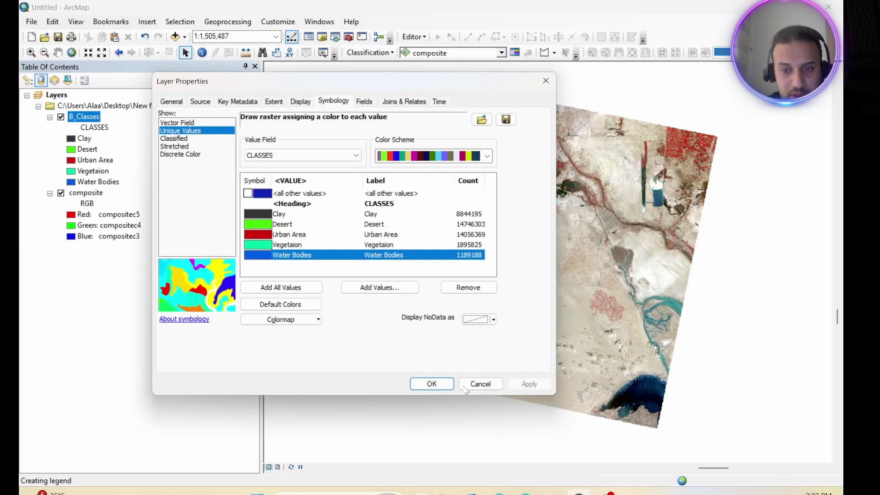
left_click(431, 384)
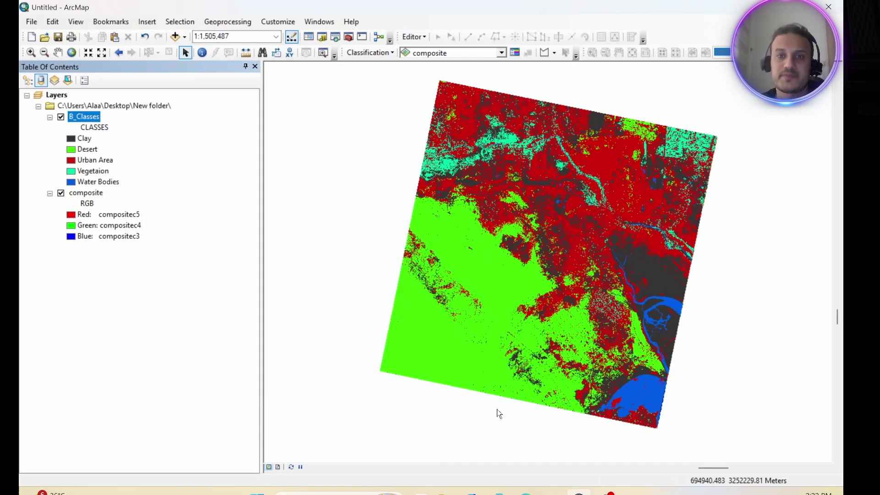